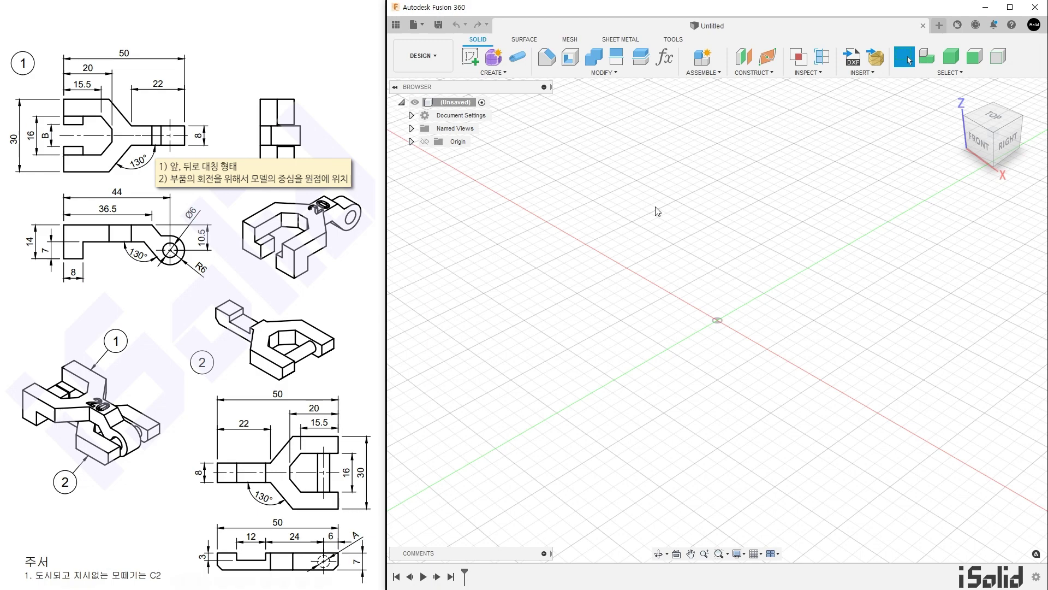
# Step: Start a sketch on the horizontal XY origin plane and draw a 50 by 30 mm two-point rectangle around the origin
pyautogui.click(471, 63)
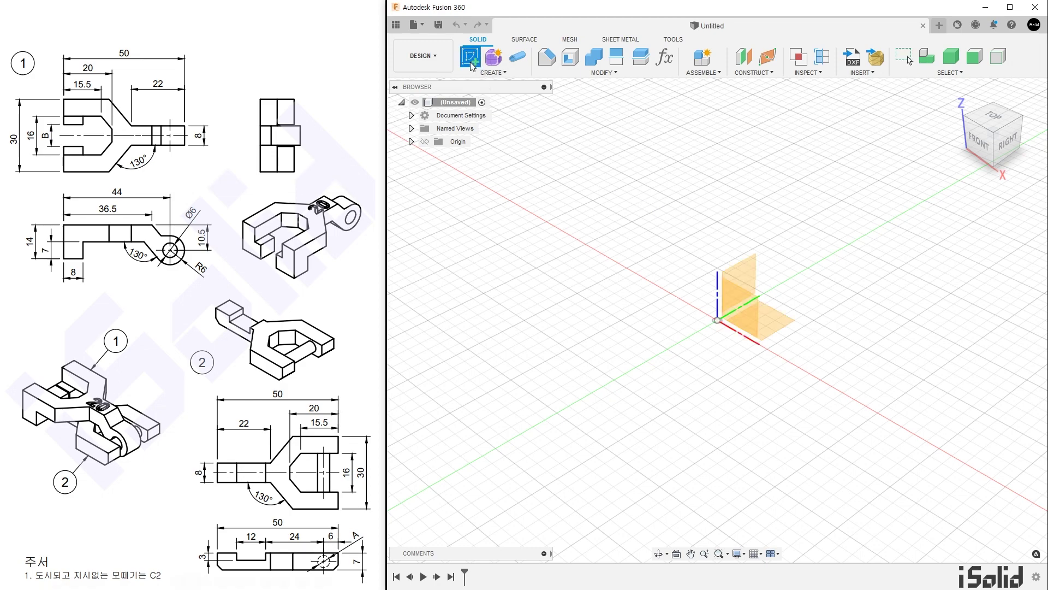
pyautogui.click(776, 324)
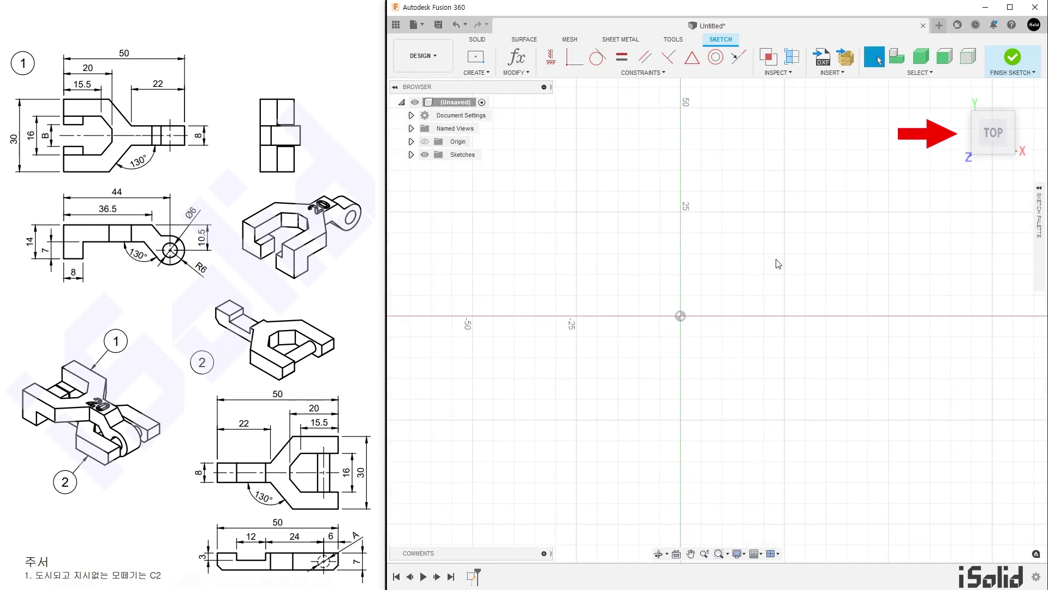
pyautogui.press('r')
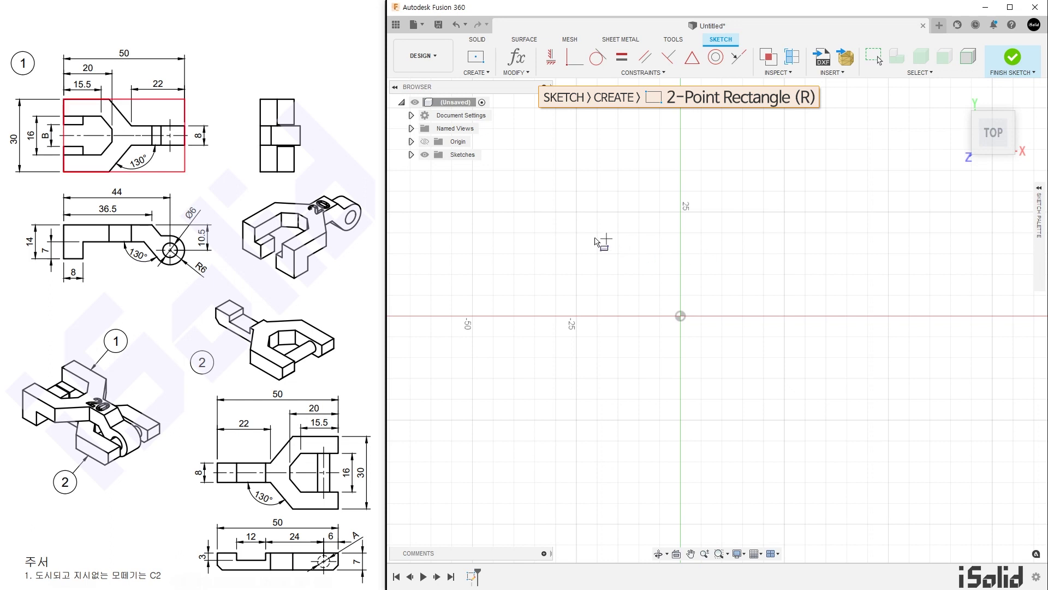
pyautogui.click(577, 233)
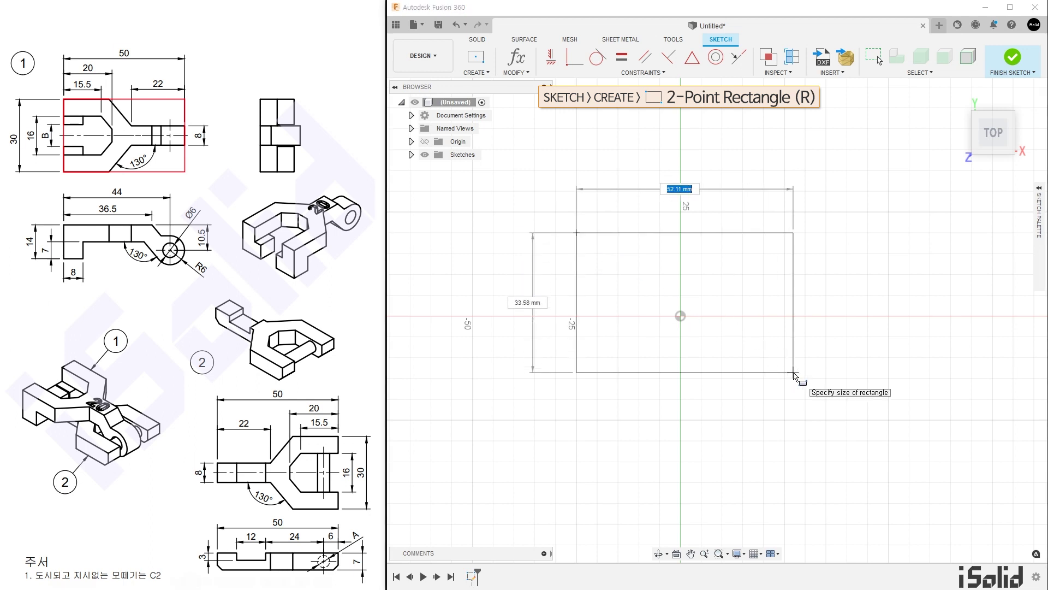
pyautogui.write('50')
pyautogui.press('Tab')
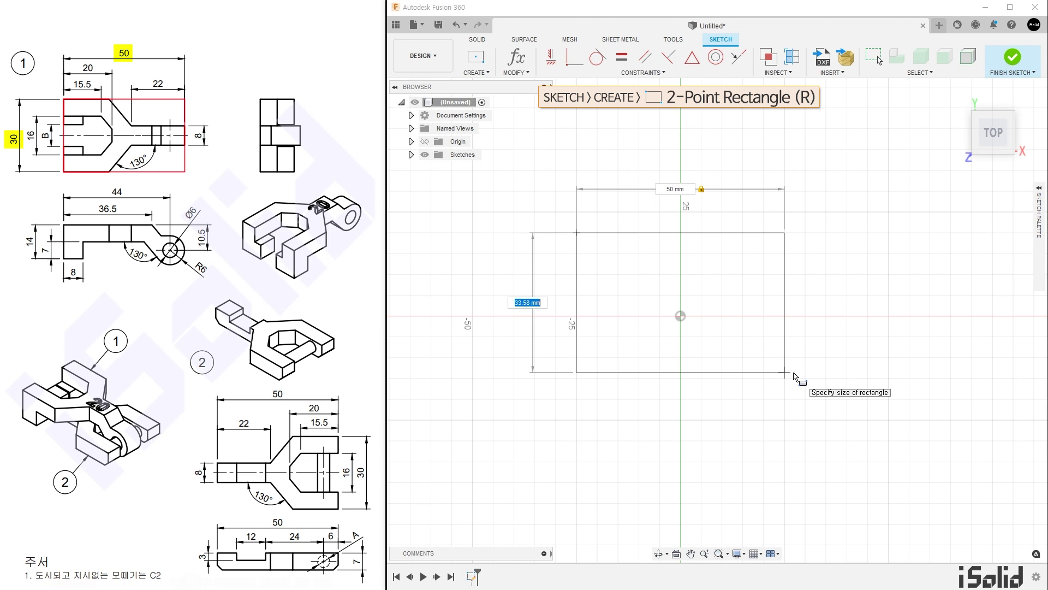
pyautogui.write('30')
pyautogui.press('Return')
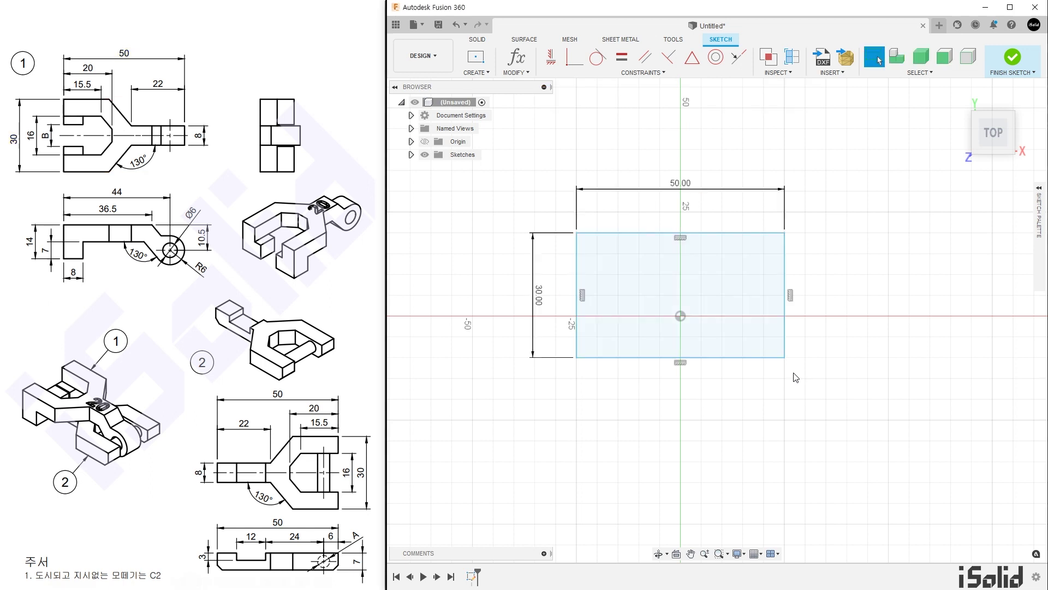
# Step: Draw a horizontal line between the midpoints of the rectangle's two short sides and convert it to construction
pyautogui.press('l')
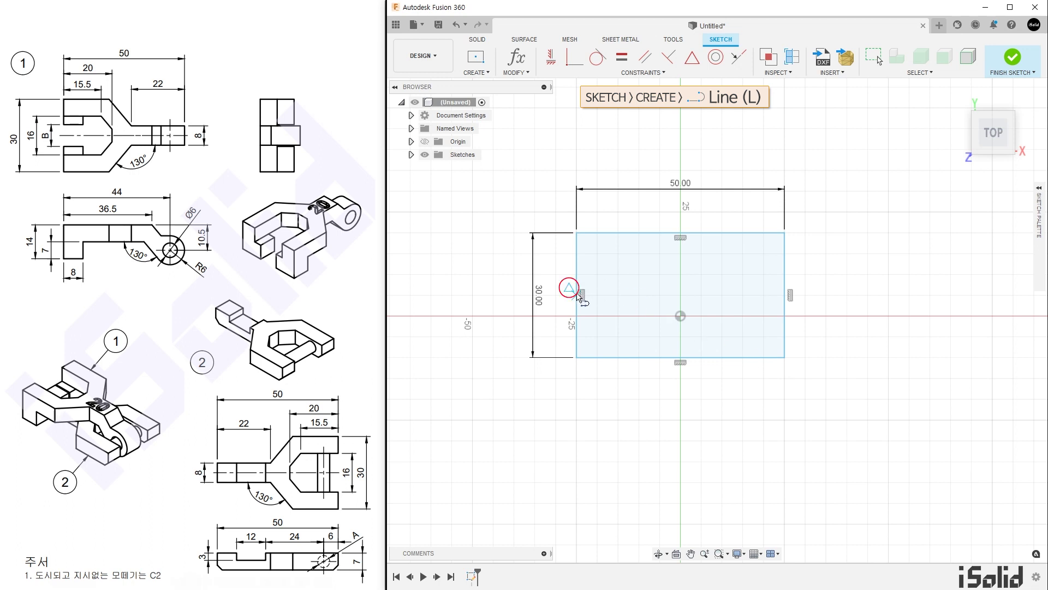
pyautogui.click(578, 295)
pyautogui.click(784, 296)
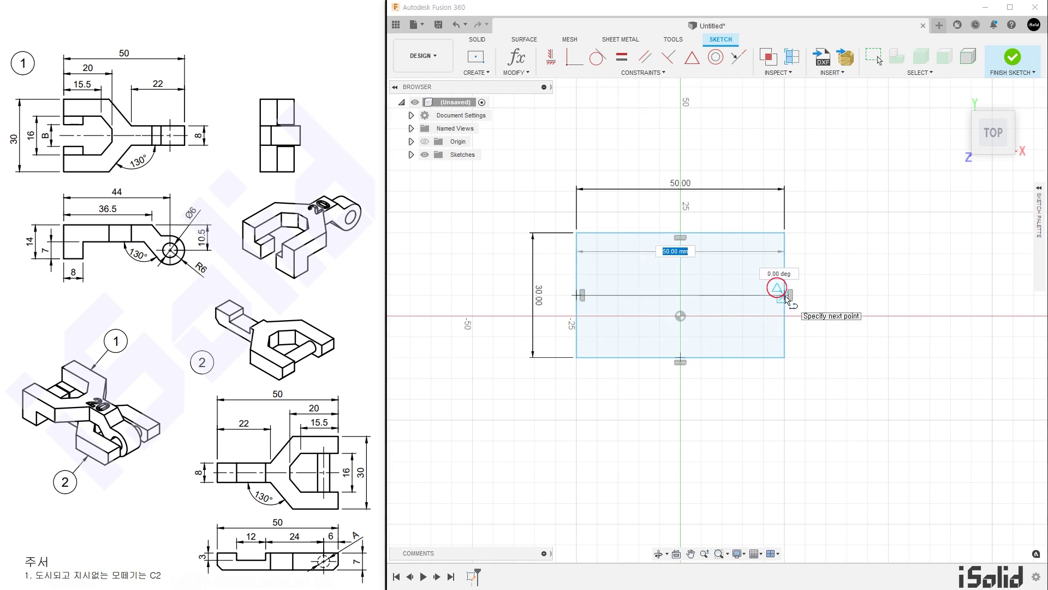
pyautogui.press('Escape')
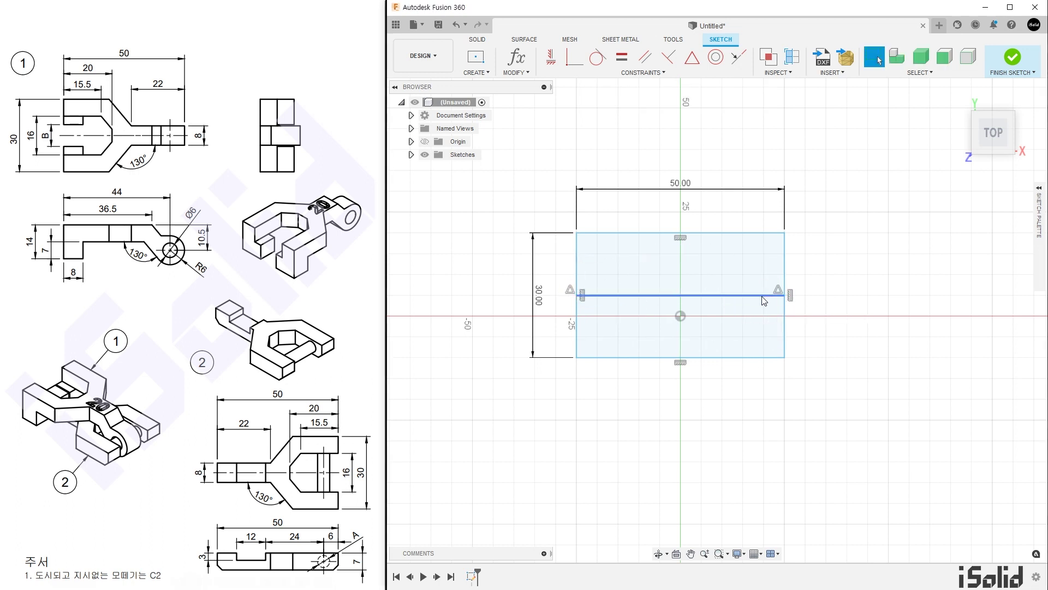
pyautogui.click(762, 296)
pyautogui.press('x')
pyautogui.press('Escape')
# Step: Apply a midpoint constraint between the construction centreline and the sketch origin to centre the rectangle
pyautogui.click(696, 63)
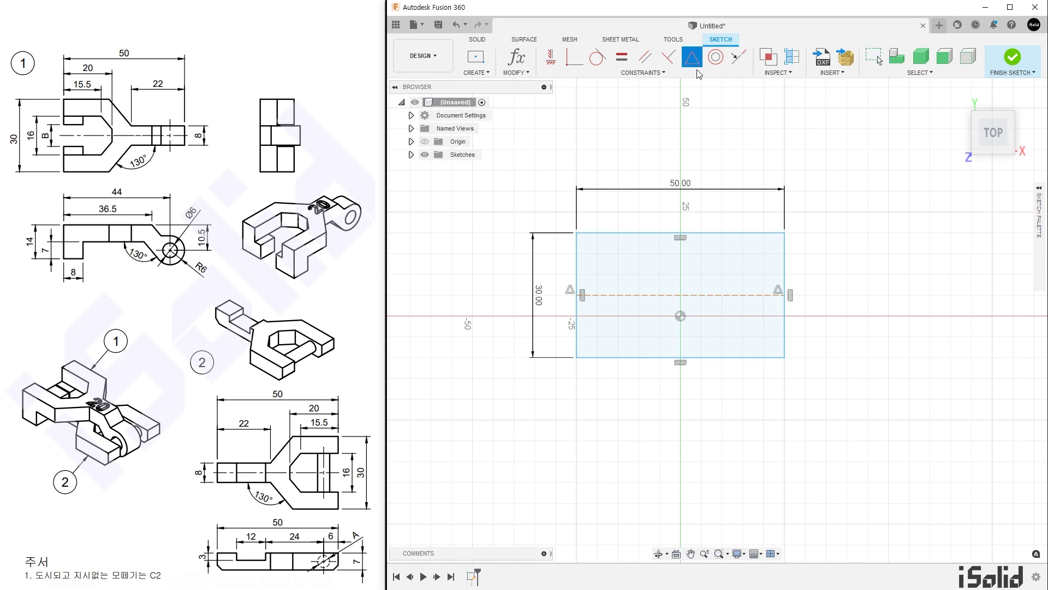
pyautogui.click(752, 295)
pyautogui.click(680, 316)
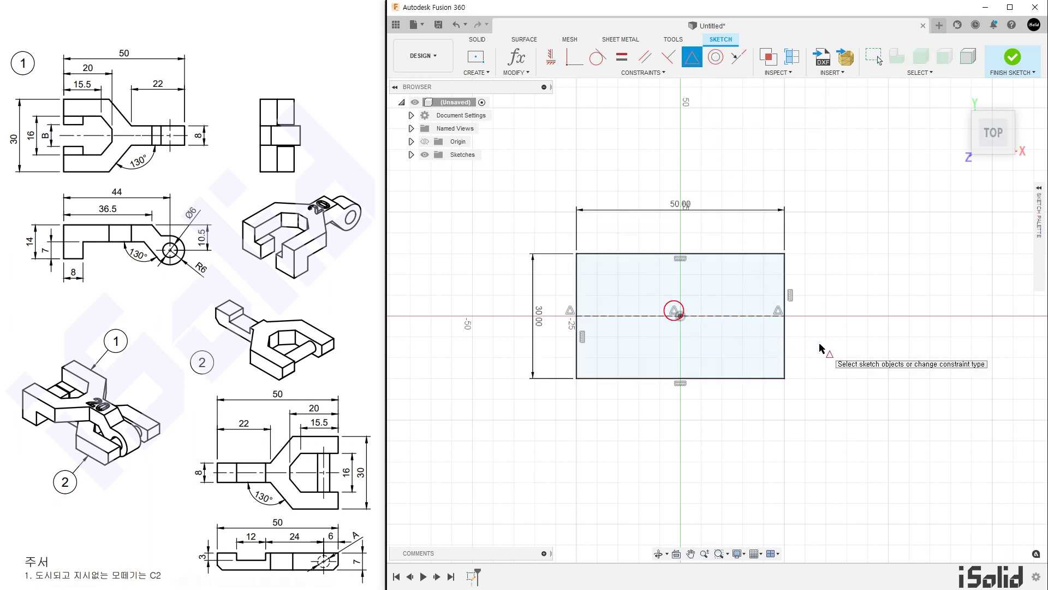
pyautogui.press('Escape')
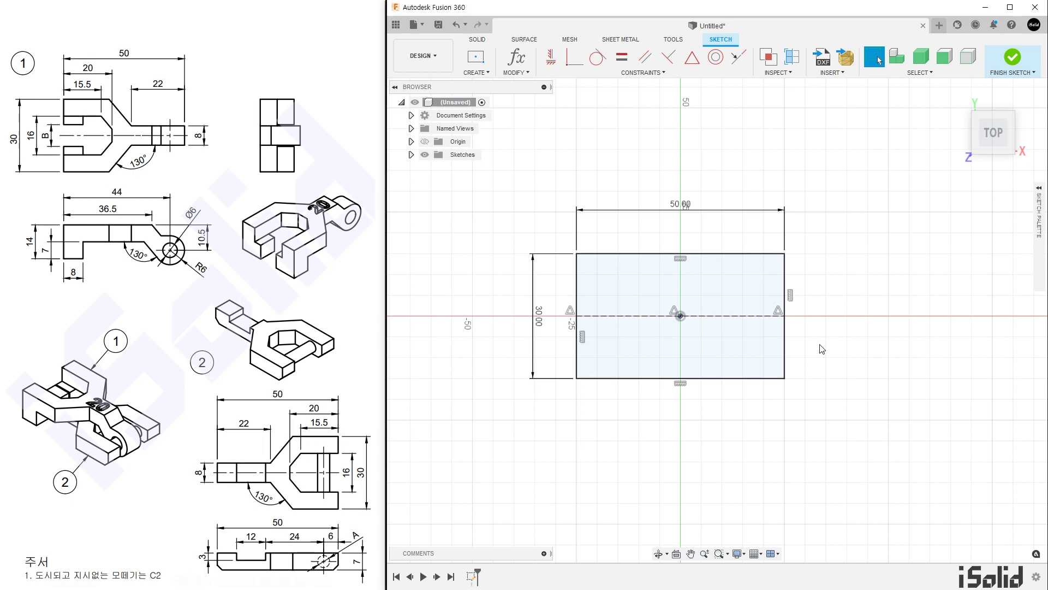
# Step: Sketch a horizontal line about 18 mm long from the right edge above the centreline, continued by a slanted line to the rectangle's top edge
pyautogui.scroll(3, 822, 349)
pyautogui.moveTo(829, 355)
pyautogui.mouseDown(button='middle')
pyautogui.moveTo(952, 382)
pyautogui.moveTo(939, 378)
pyautogui.mouseUp(button='middle')
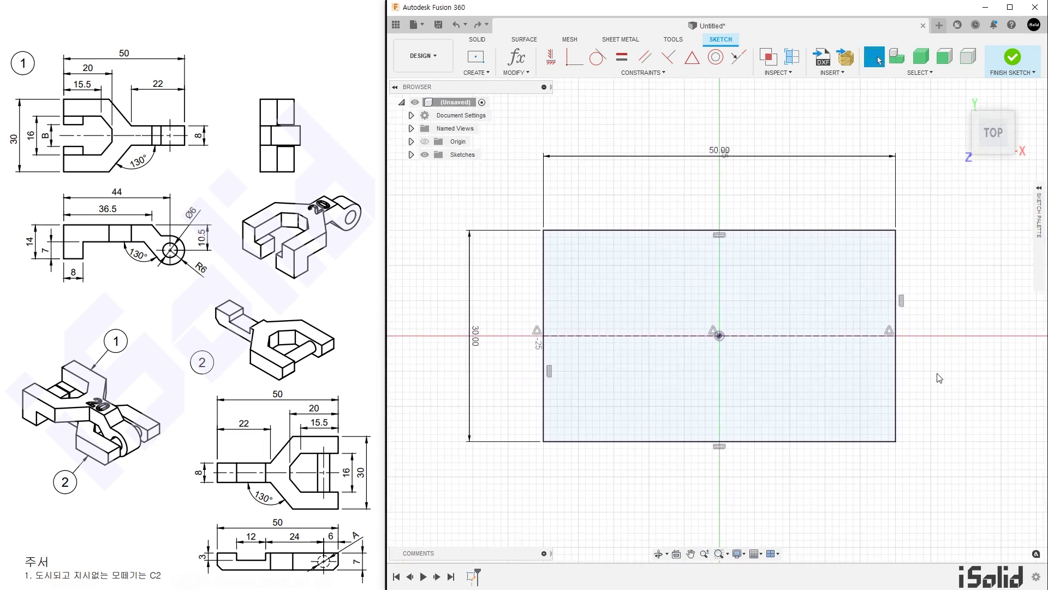
pyautogui.press('l')
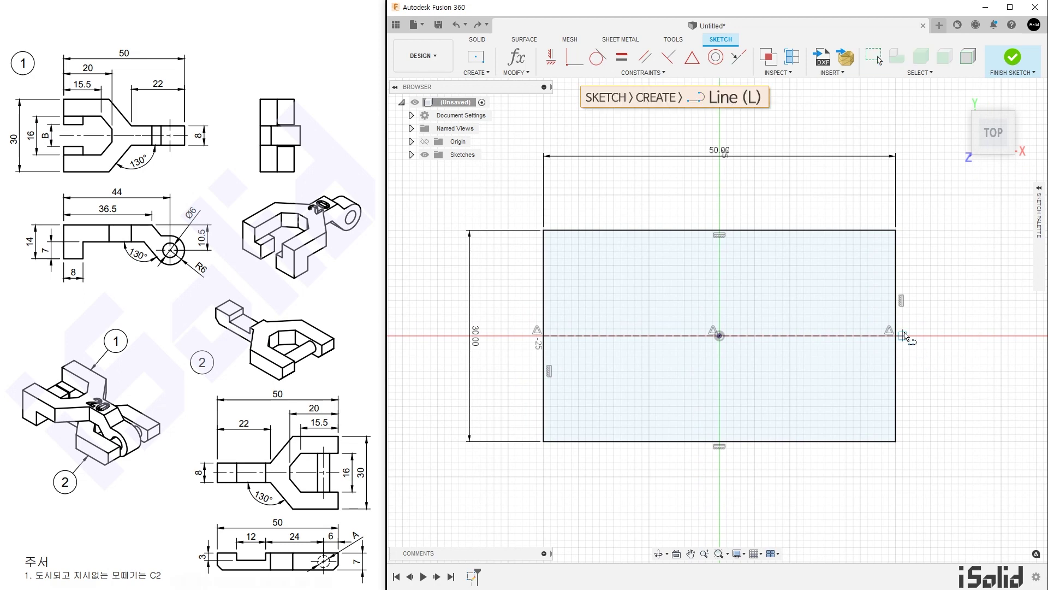
pyautogui.click(896, 308)
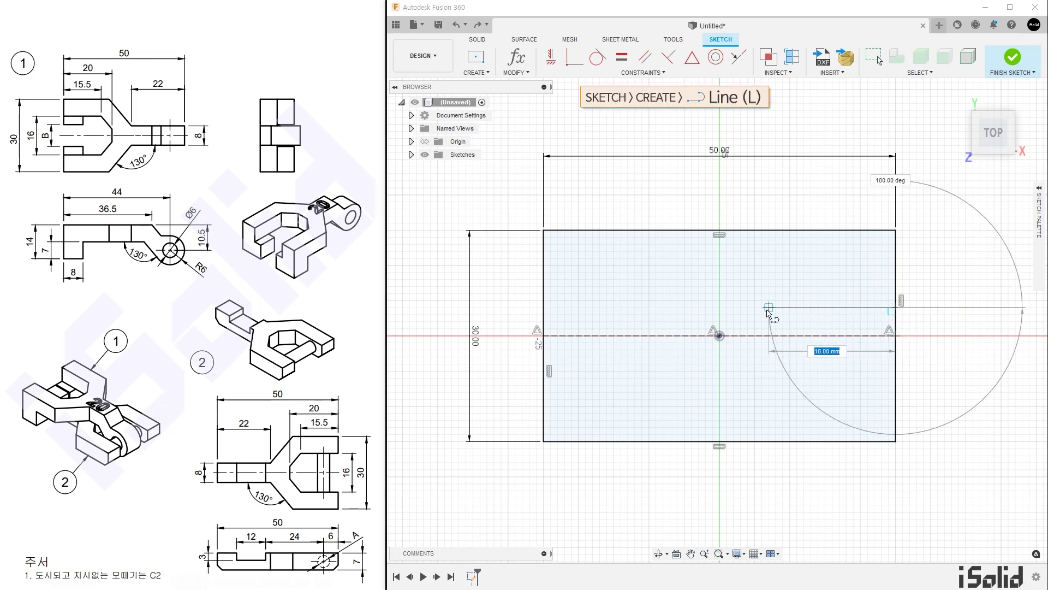
pyautogui.click(769, 308)
pyautogui.click(703, 235)
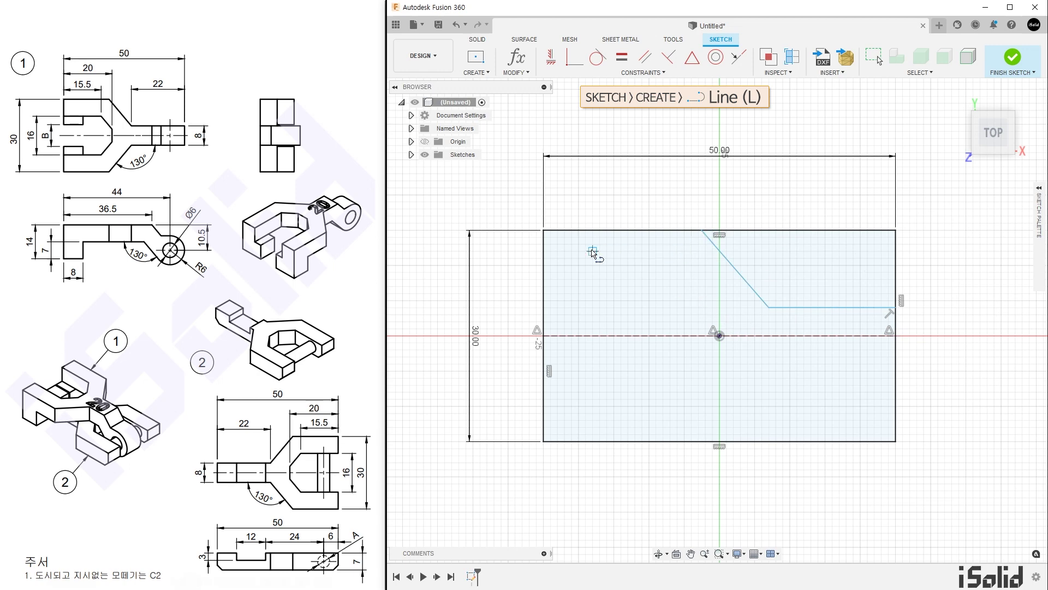
# Step: Sketch the inner fork outline from the left edge: about 15 mm horizontal, a slope parallel to the outer one, and a vertical to the centreline
pyautogui.click(545, 261)
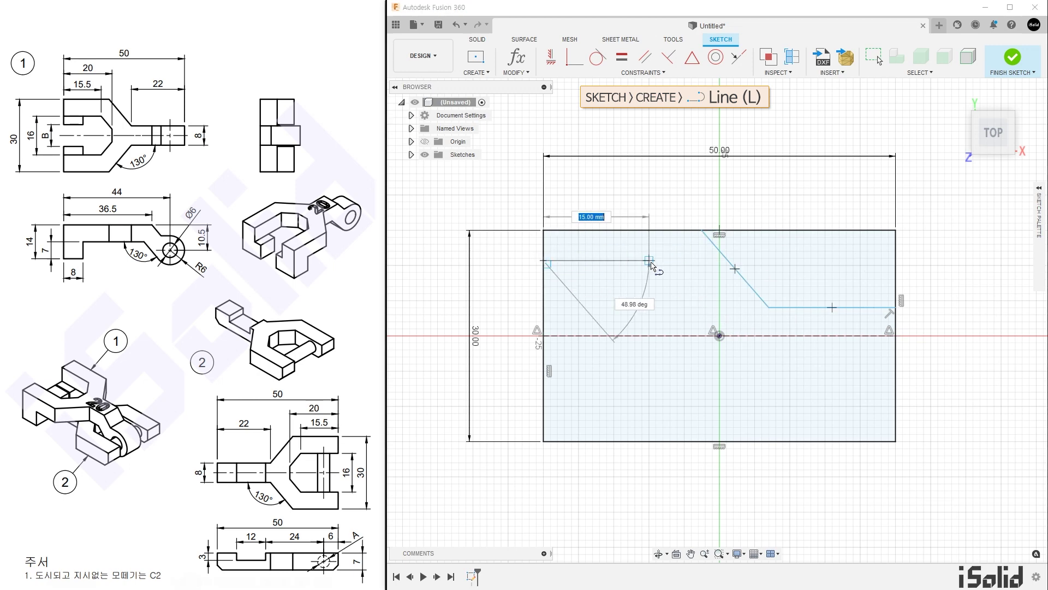
pyautogui.click(648, 261)
pyautogui.click(680, 297)
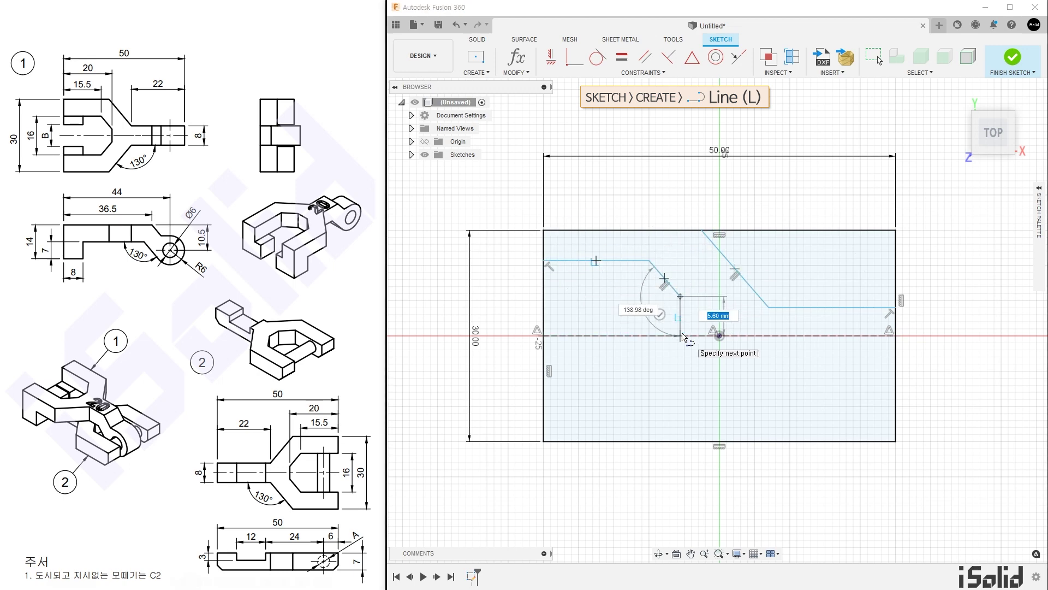
pyautogui.click(681, 335)
pyautogui.press('Escape')
pyautogui.press('Escape')
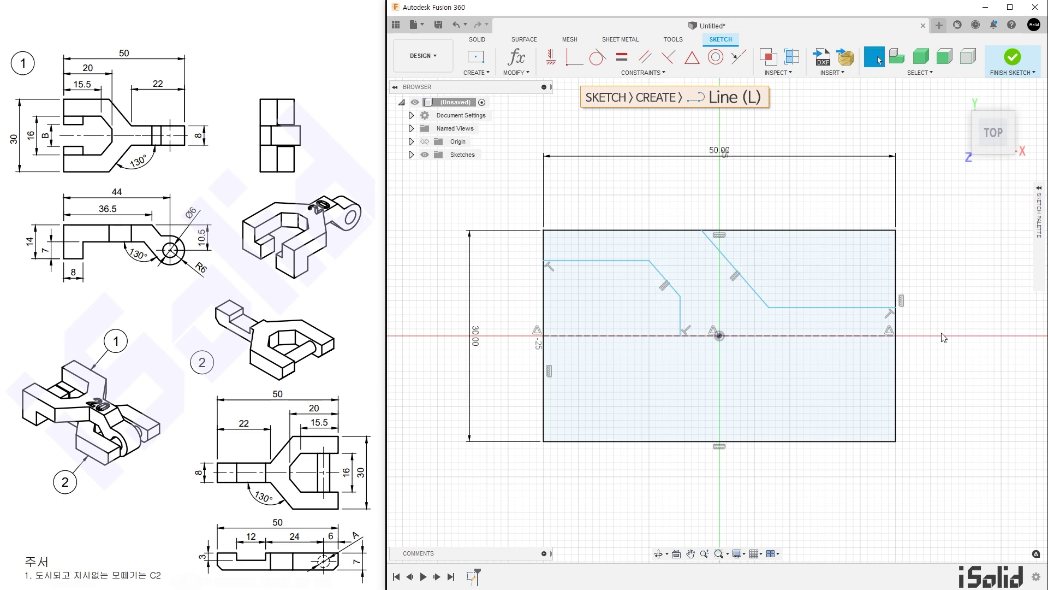
# Step: Sketch the small tab at the left edge with a horizontal line and a vertical line about 4.7 mm long up to the inner fork line
pyautogui.press('l')
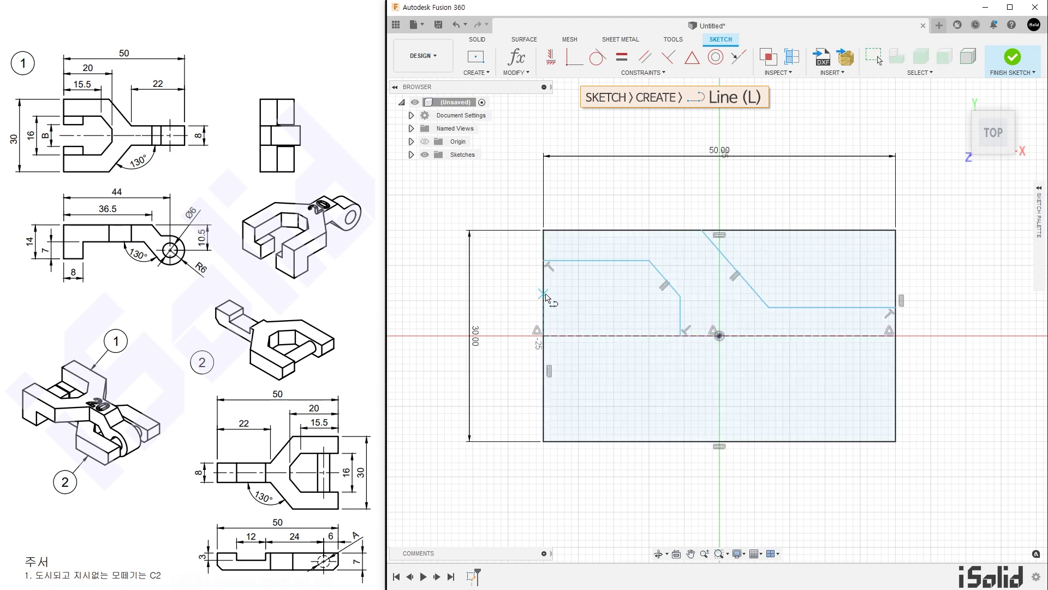
pyautogui.click(544, 295)
pyautogui.click(593, 293)
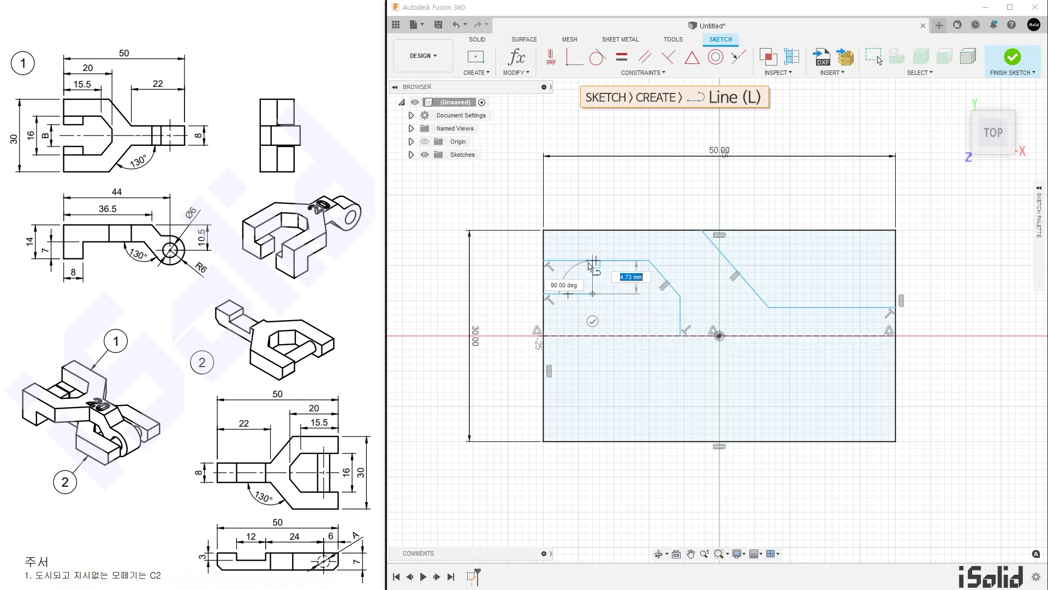
pyautogui.click(593, 261)
pyautogui.press('Escape')
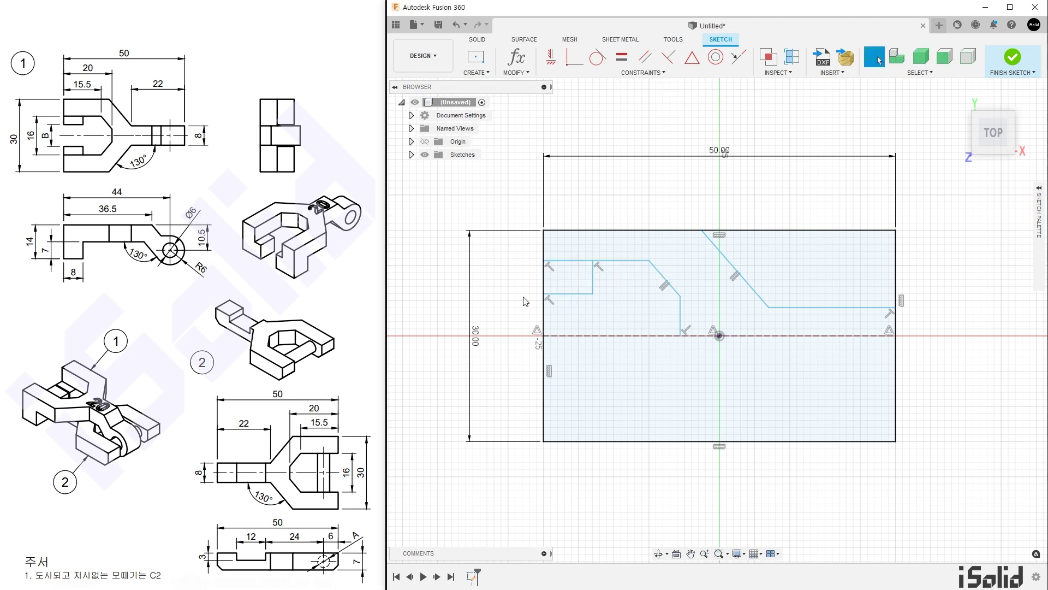
# Step: Mirror all the fork, arm and tab lines of the upper half about the construction centreline
pyautogui.click(480, 73)
pyautogui.click(524, 233)
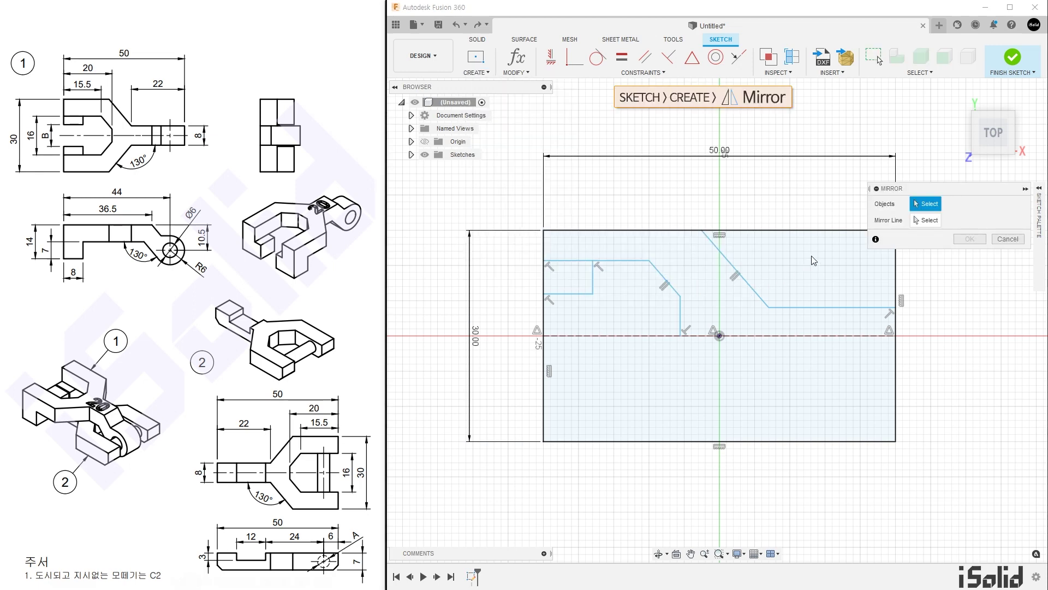
pyautogui.moveTo(812, 255)
pyautogui.mouseDown()
pyautogui.moveTo(654, 309)
pyautogui.moveTo(578, 313)
pyautogui.mouseUp()
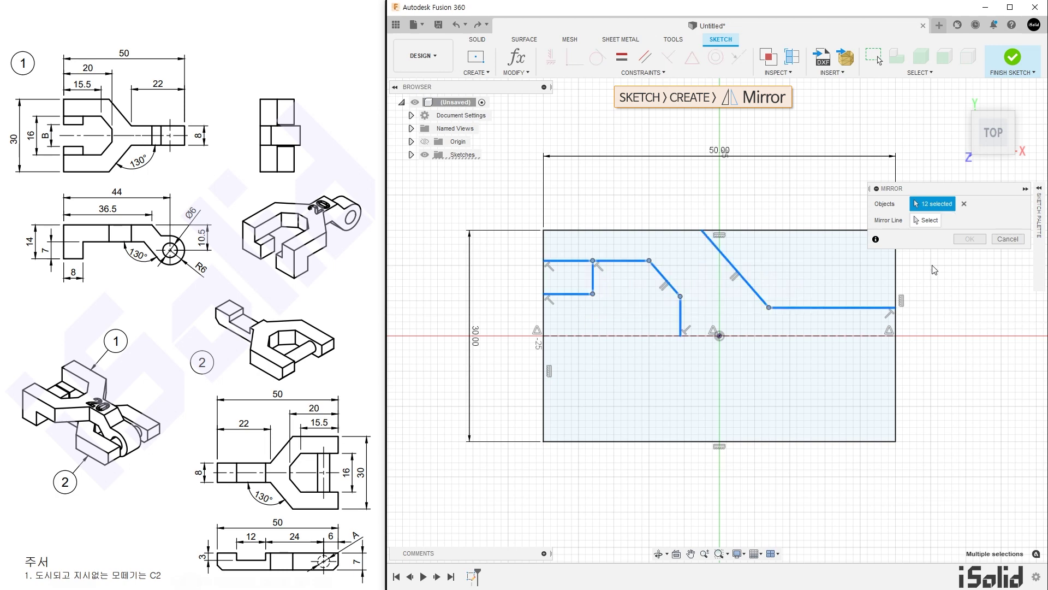
pyautogui.click(927, 221)
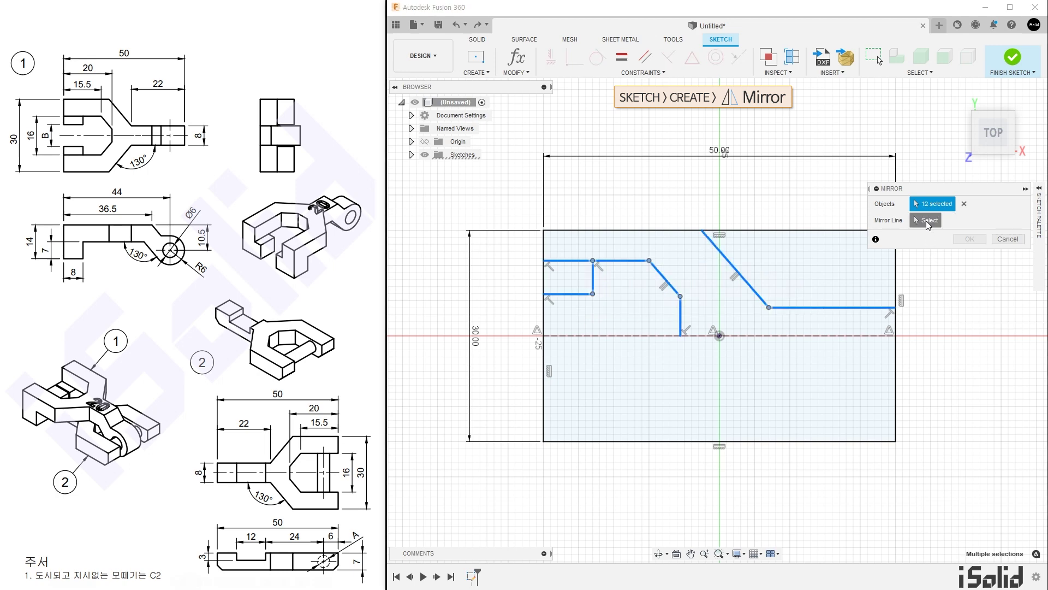
pyautogui.click(833, 336)
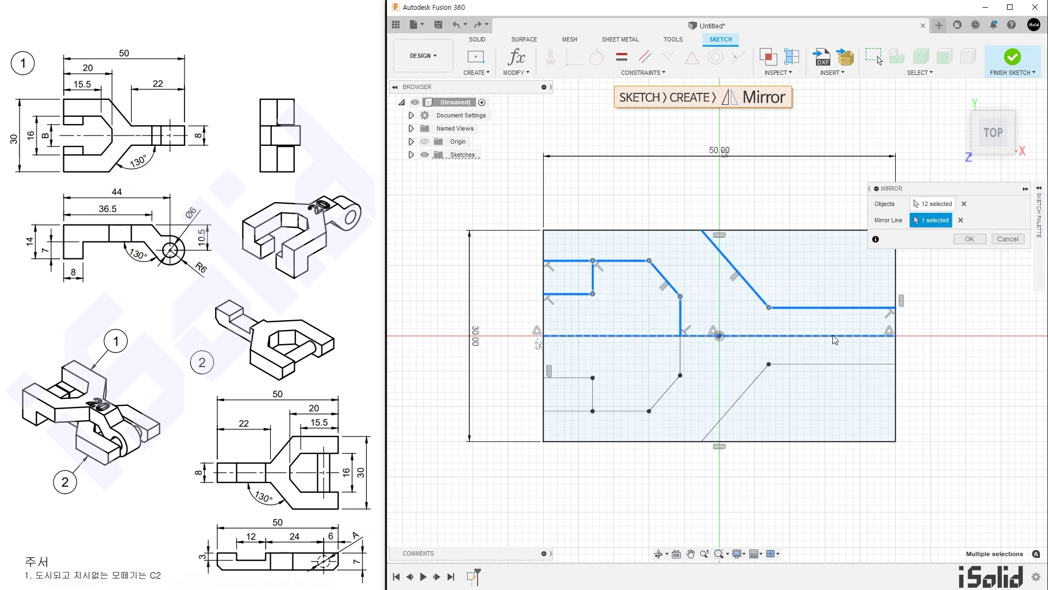
pyautogui.click(970, 240)
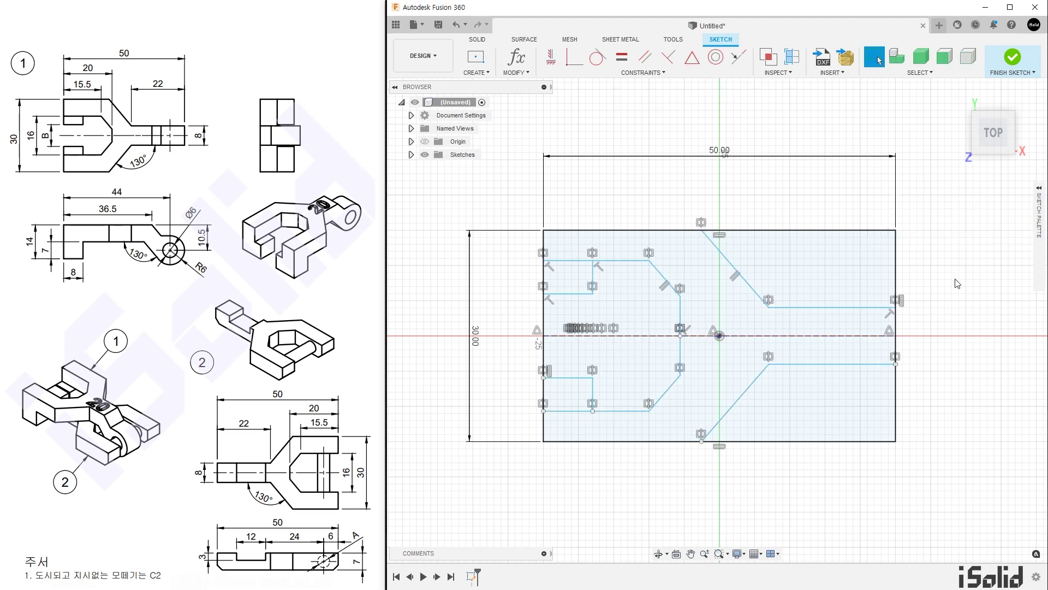
# Step: Dimension the distance between the arm's two horizontal lines as 8 mm
pyautogui.press('d')
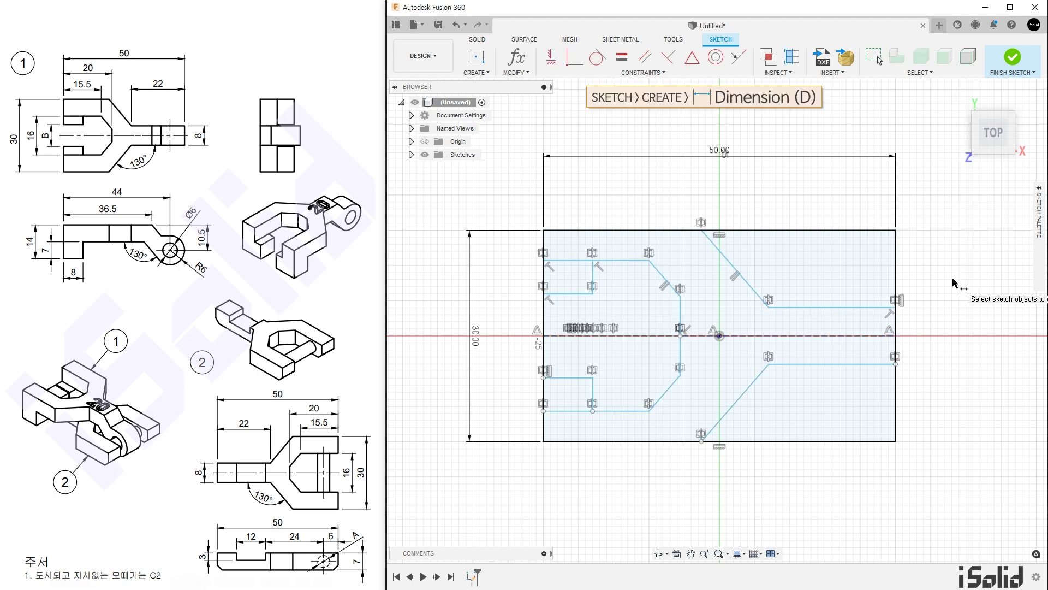
pyautogui.click(889, 307)
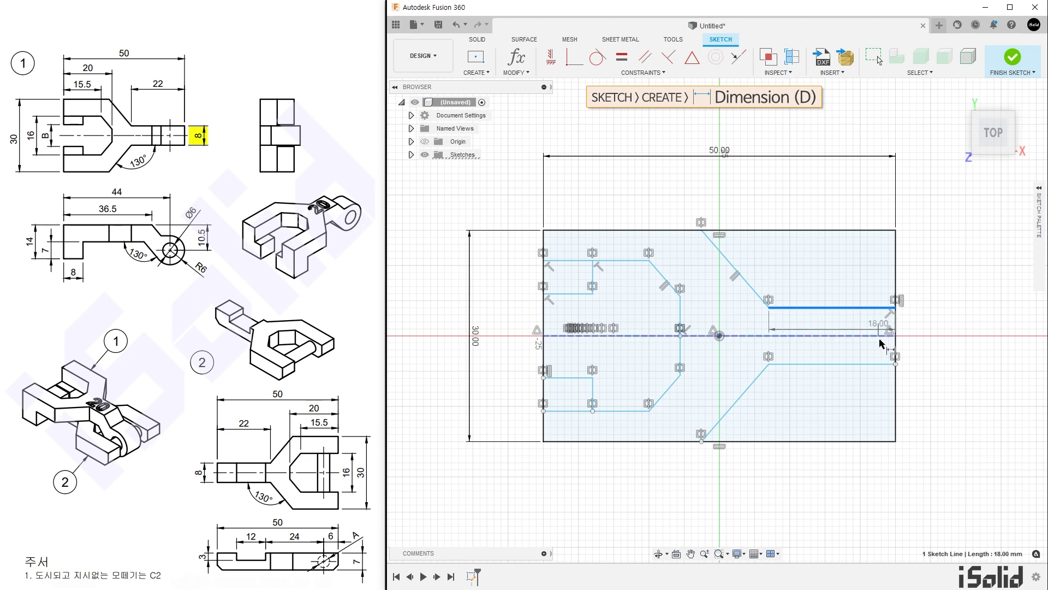
pyautogui.click(880, 363)
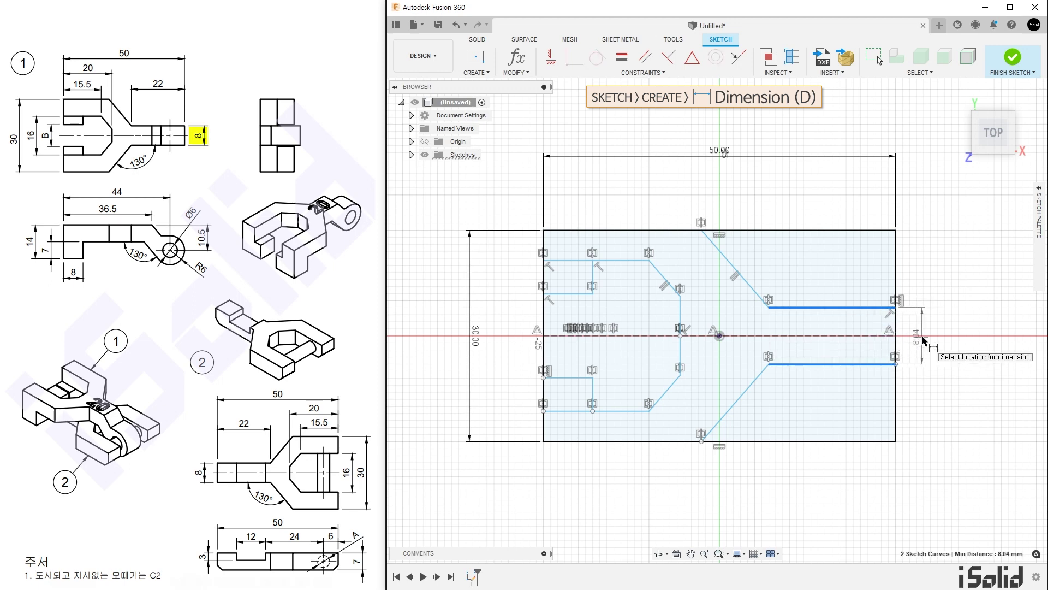
pyautogui.click(927, 338)
pyautogui.write('8')
pyautogui.press('Return')
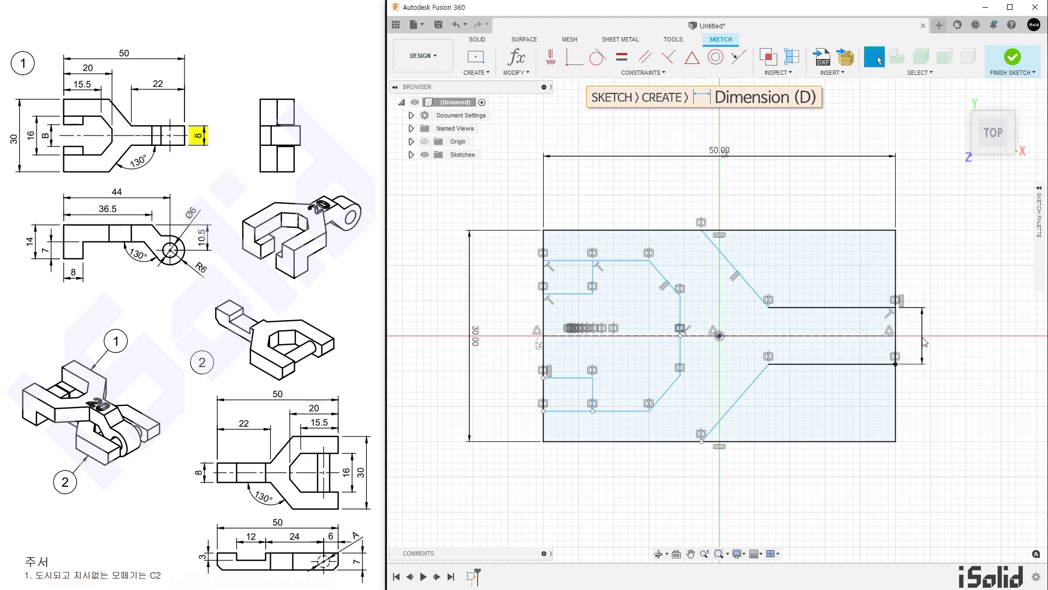
# Step: Dimension the length of the arm's upper horizontal line as 22 mm
pyautogui.click(874, 307)
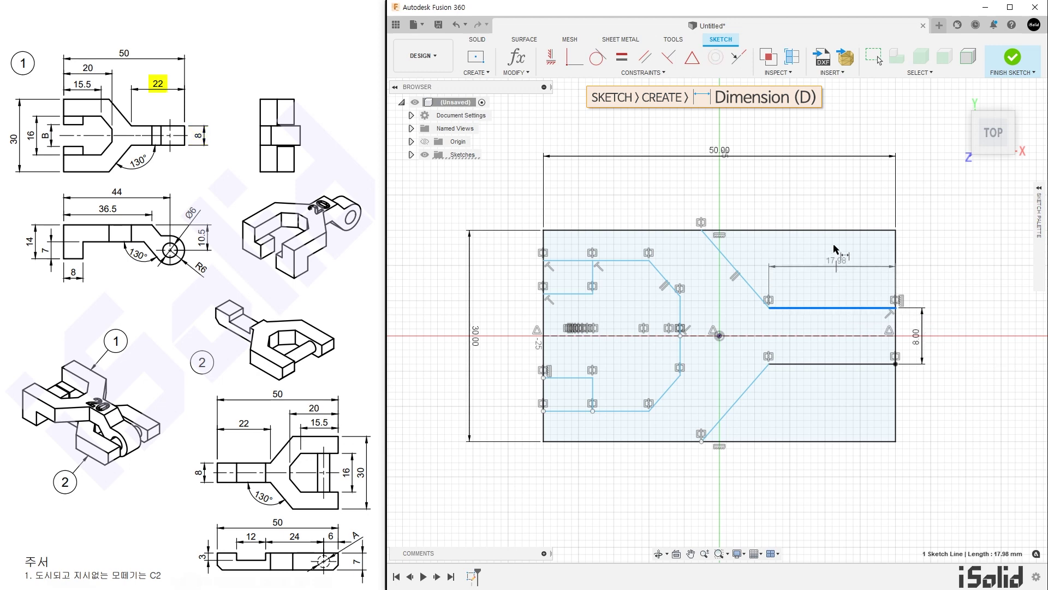
pyautogui.click(833, 209)
pyautogui.write('22')
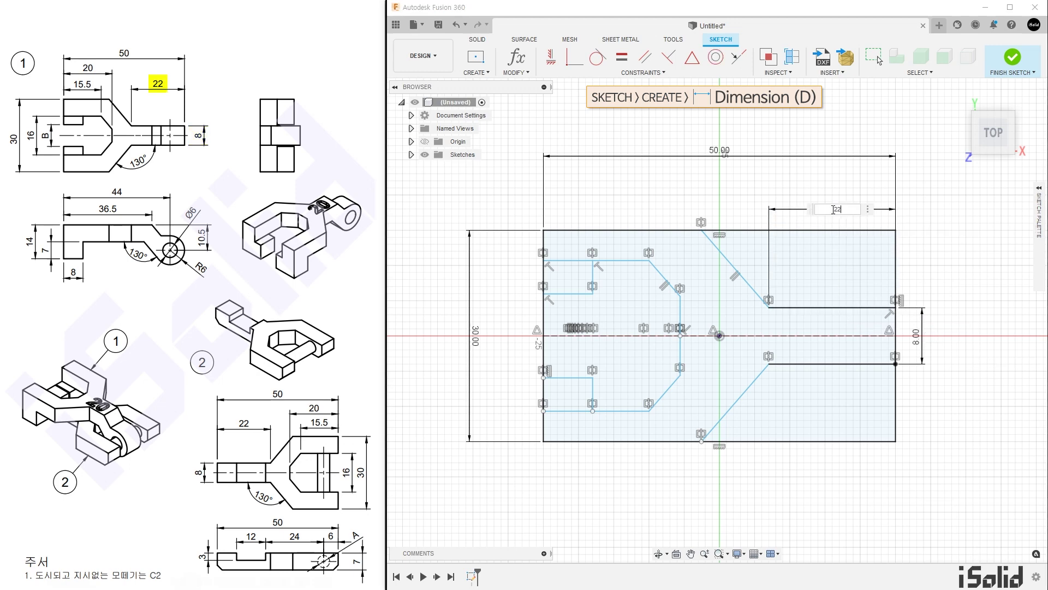
pyautogui.press('Return')
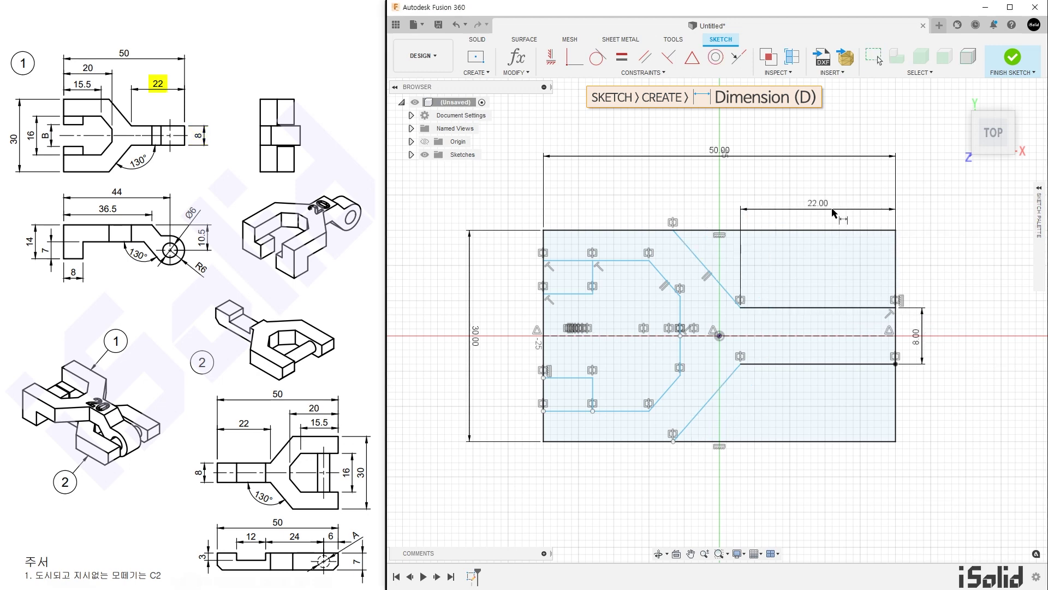
# Step: Dimension the length of the upper inner horizontal fork line as 15.5 mm
pyautogui.click(623, 261)
pyautogui.click(598, 211)
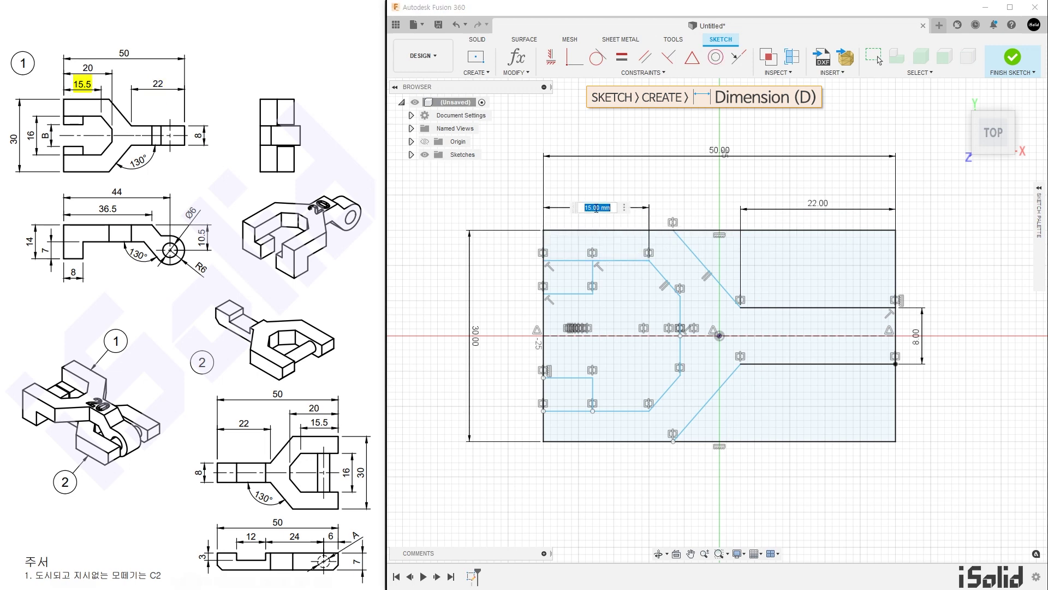
pyautogui.write('15.5')
pyautogui.press('Return')
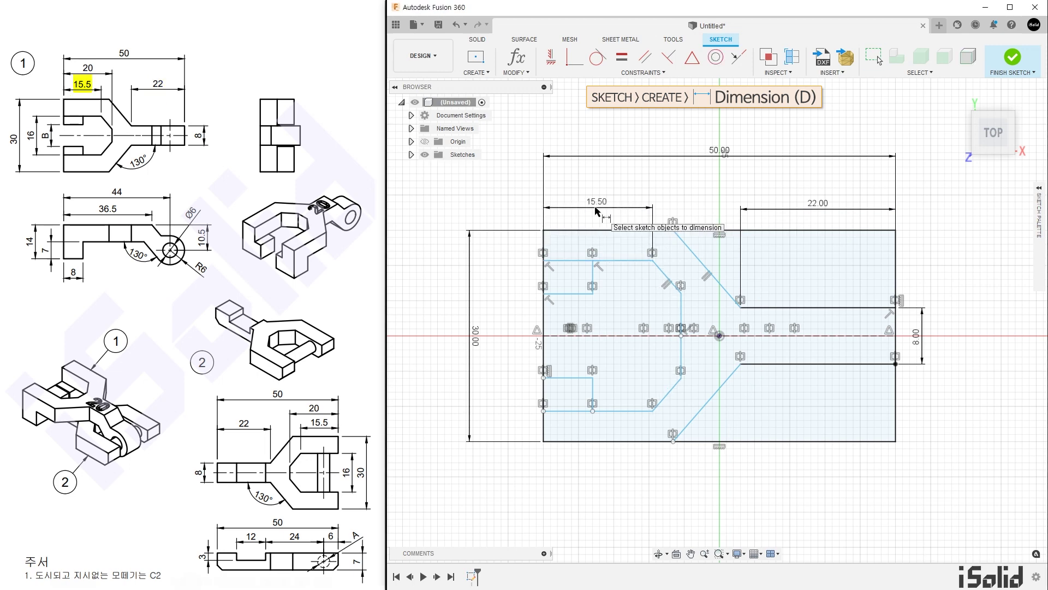
# Step: Dimension the distance from the outline's left edge to the inner vertical fork line as 20 mm
pyautogui.click(544, 257)
pyautogui.click(681, 305)
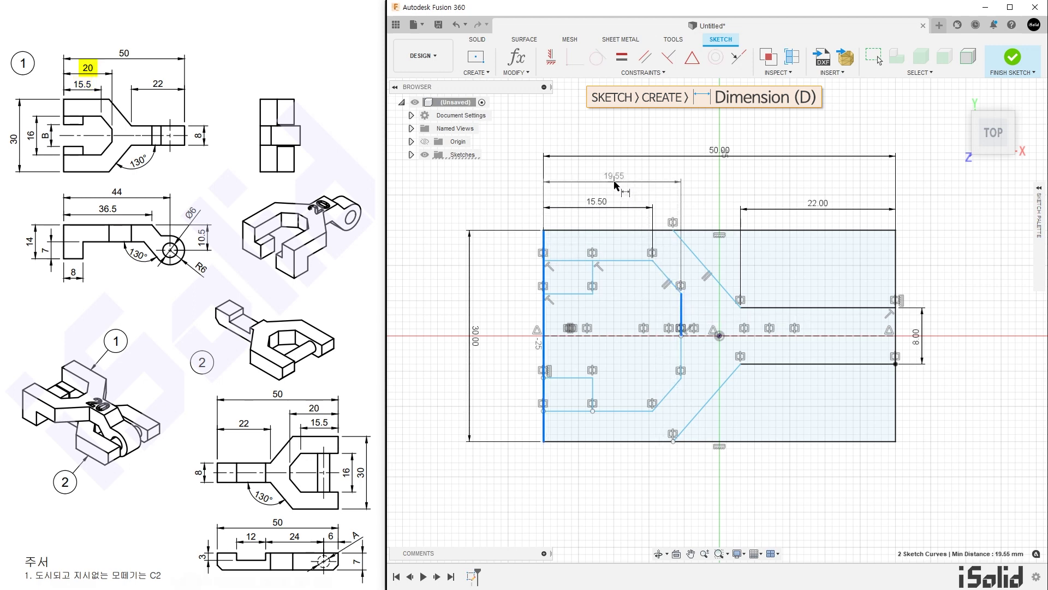
pyautogui.click(615, 180)
pyautogui.write('2')
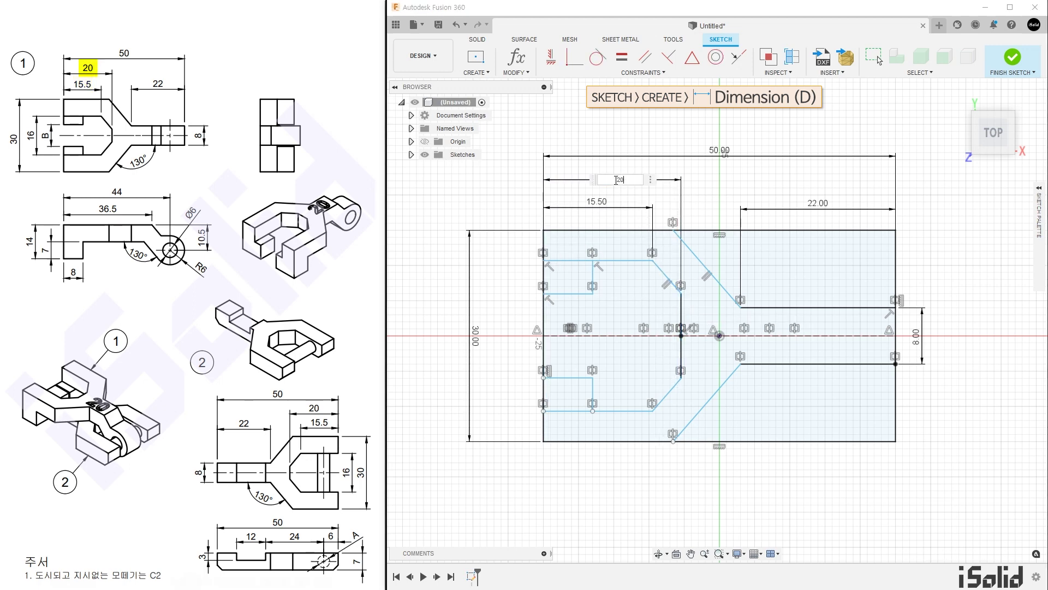
pyautogui.write('0')
pyautogui.press('Return')
# Step: Dimension the distance between the upper and lower inner horizontal fork lines as 16 mm
pyautogui.click(569, 261)
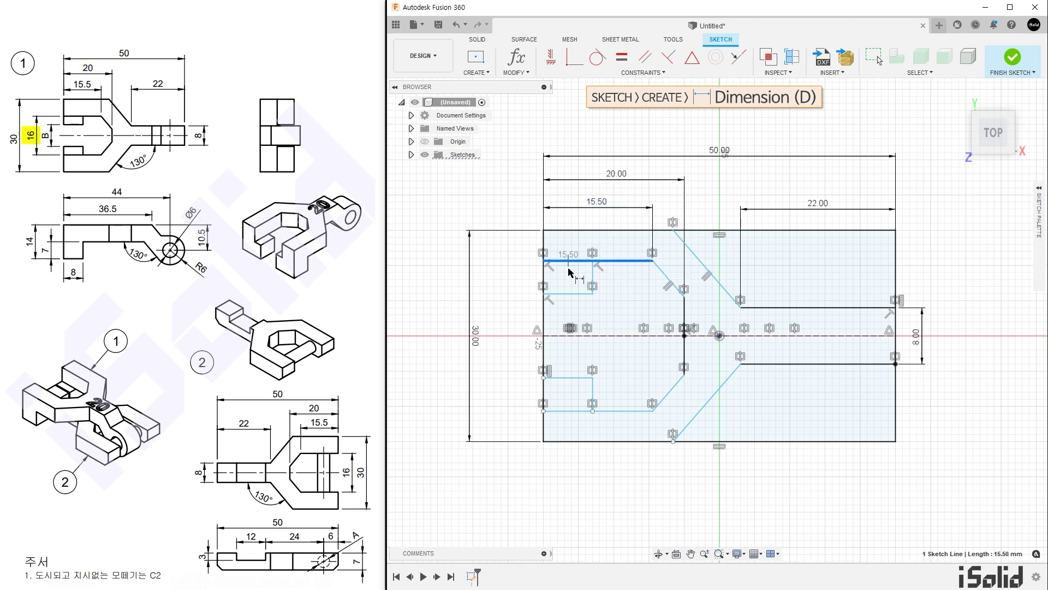
pyautogui.click(568, 411)
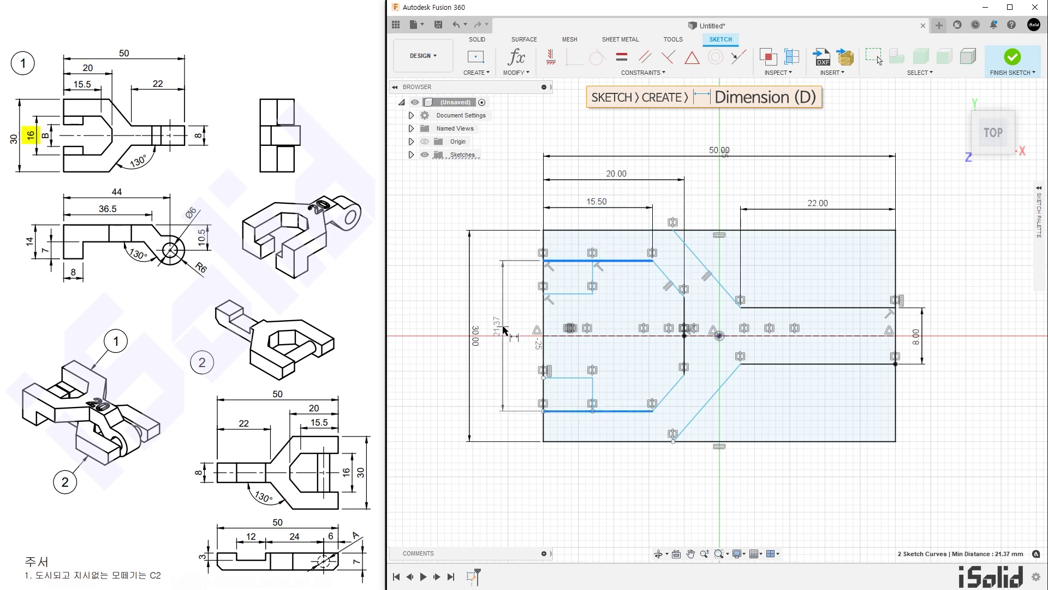
pyautogui.click(504, 330)
pyautogui.write('16')
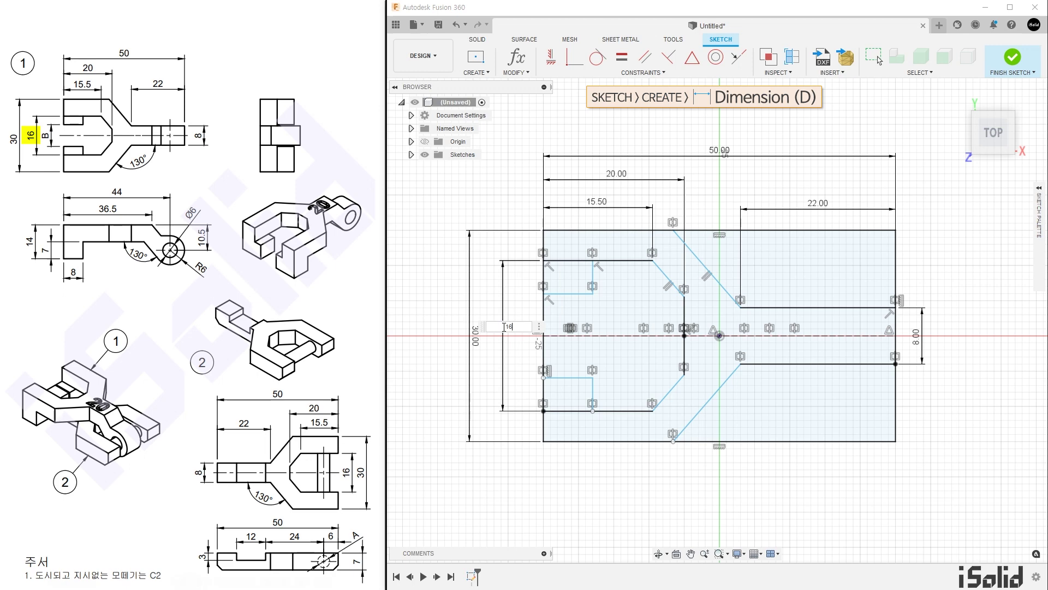
pyautogui.press('Return')
# Step: Dimension the length of the lower tab's horizontal line as 8 mm
pyautogui.click(574, 378)
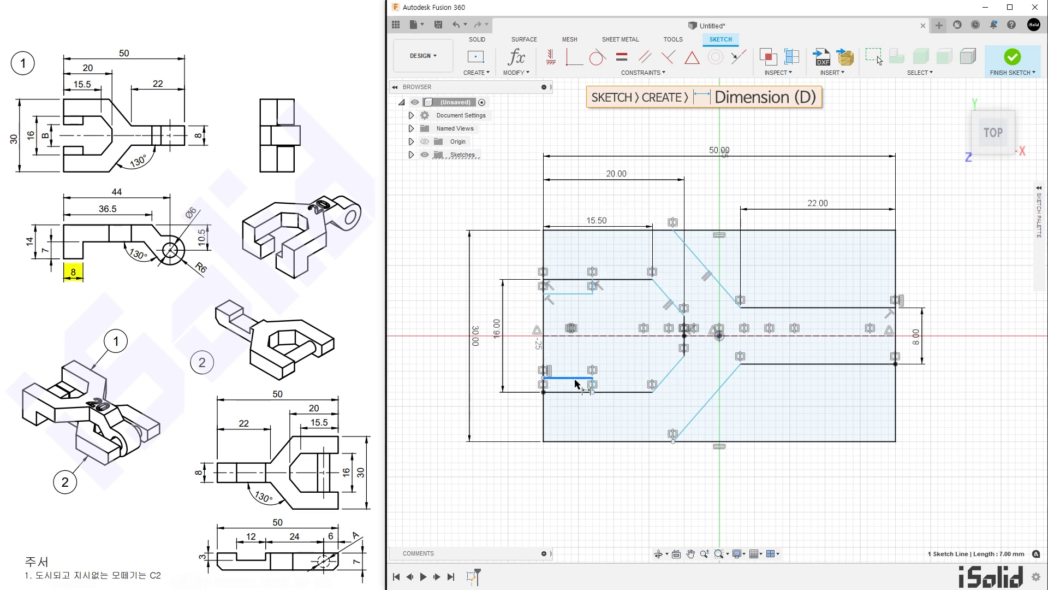
pyautogui.click(568, 465)
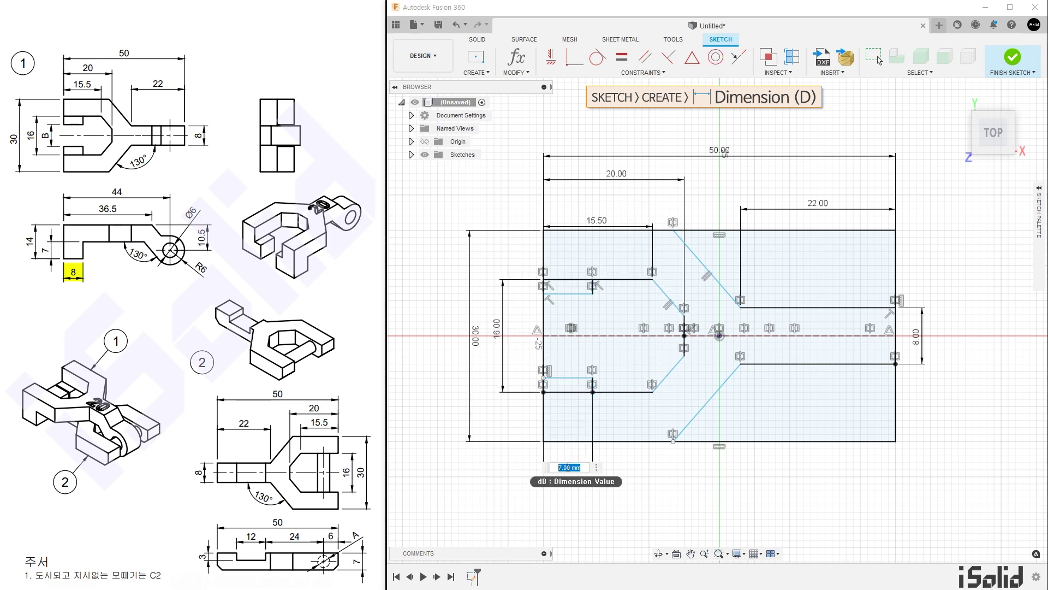
pyautogui.write('8')
pyautogui.press('Return')
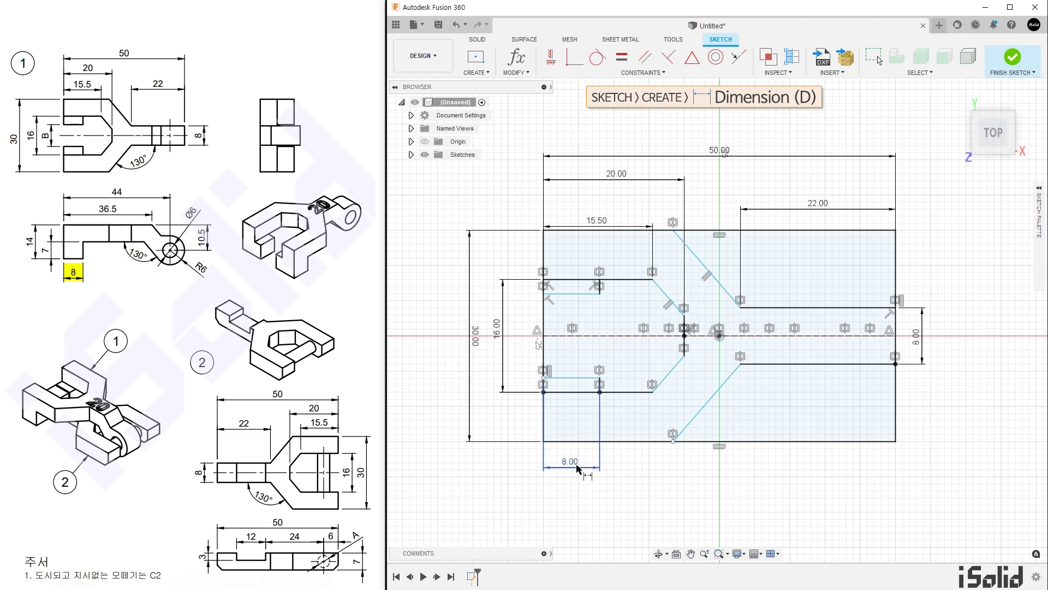
# Step: Dimension the angle between the lower slanted fork line and the arm's lower horizontal line as 130°
pyautogui.click(724, 383)
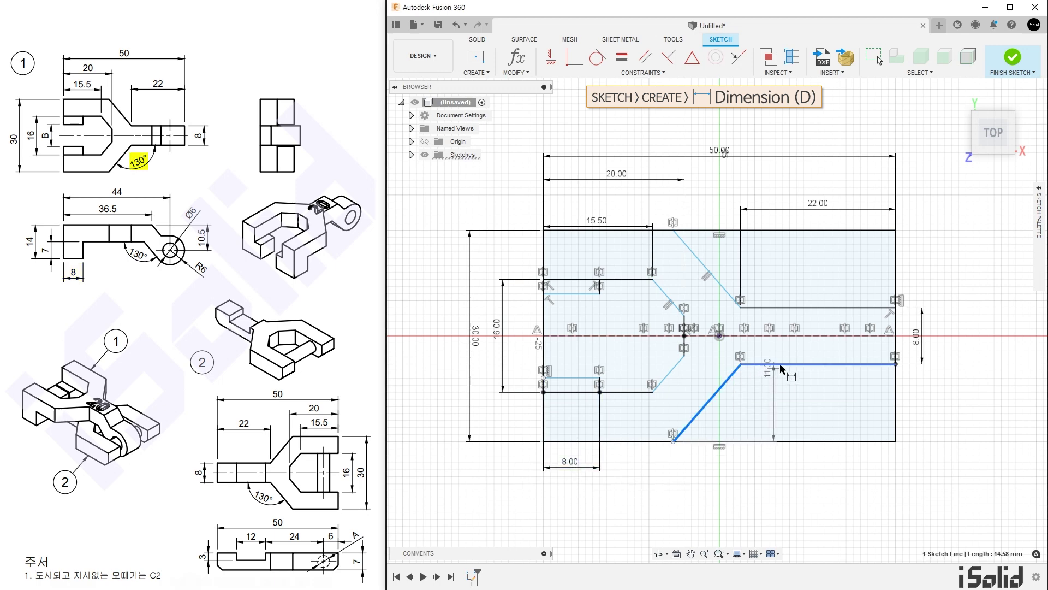
pyautogui.click(782, 364)
pyautogui.click(766, 397)
pyautogui.write('130')
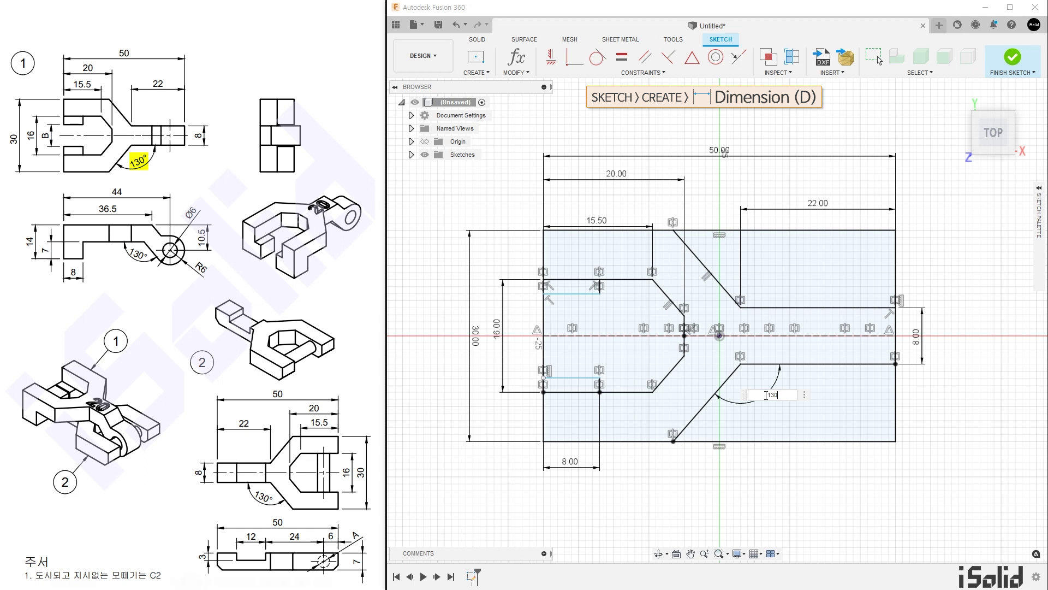
pyautogui.press('Return')
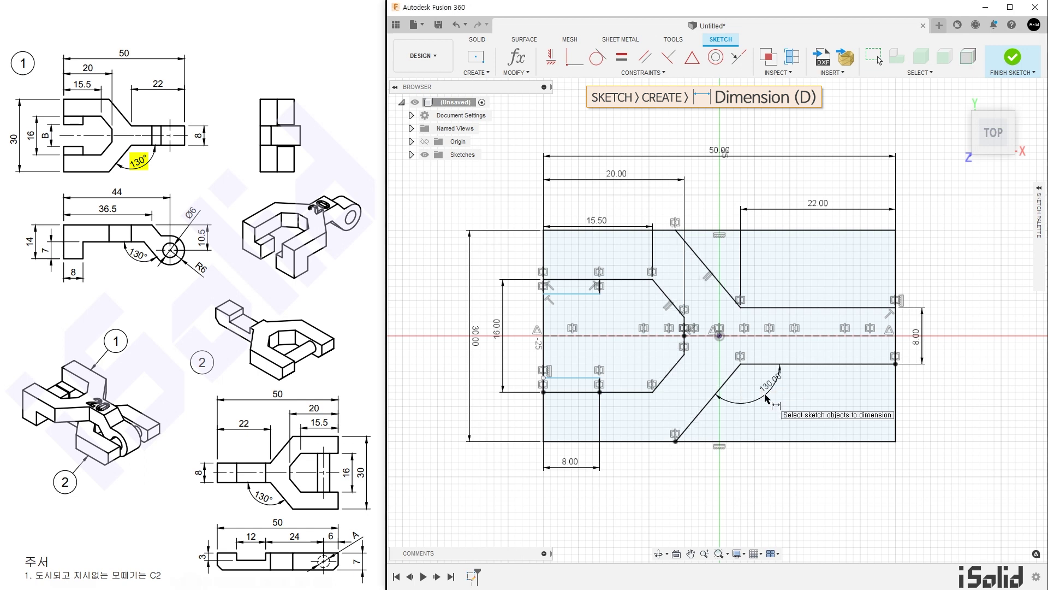
# Step: Dimension the gap between the horizontal lines of the two tabs as 8 mm
pyautogui.click(573, 294)
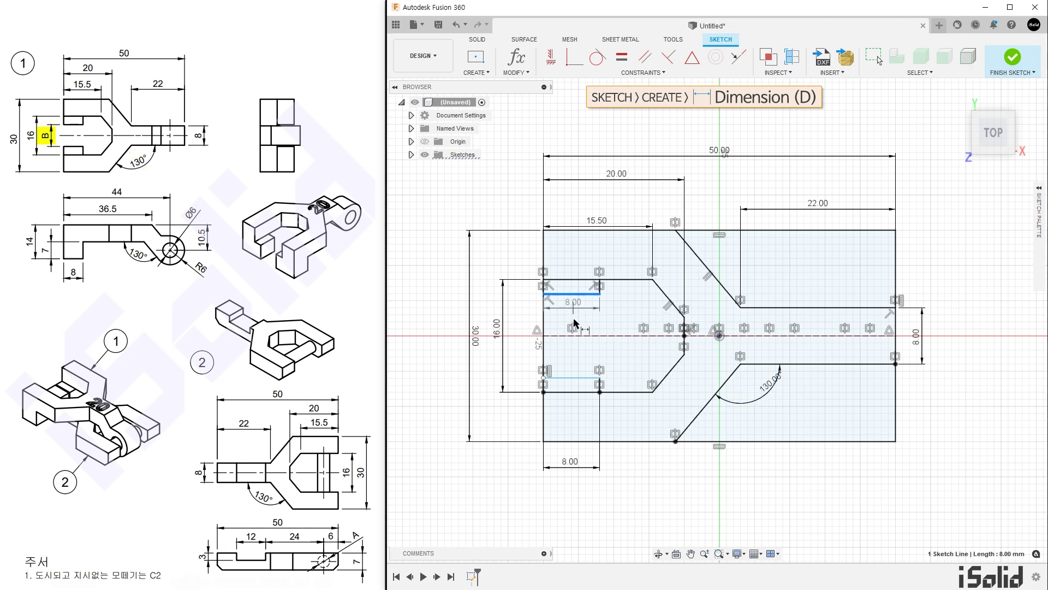
pyautogui.click(573, 377)
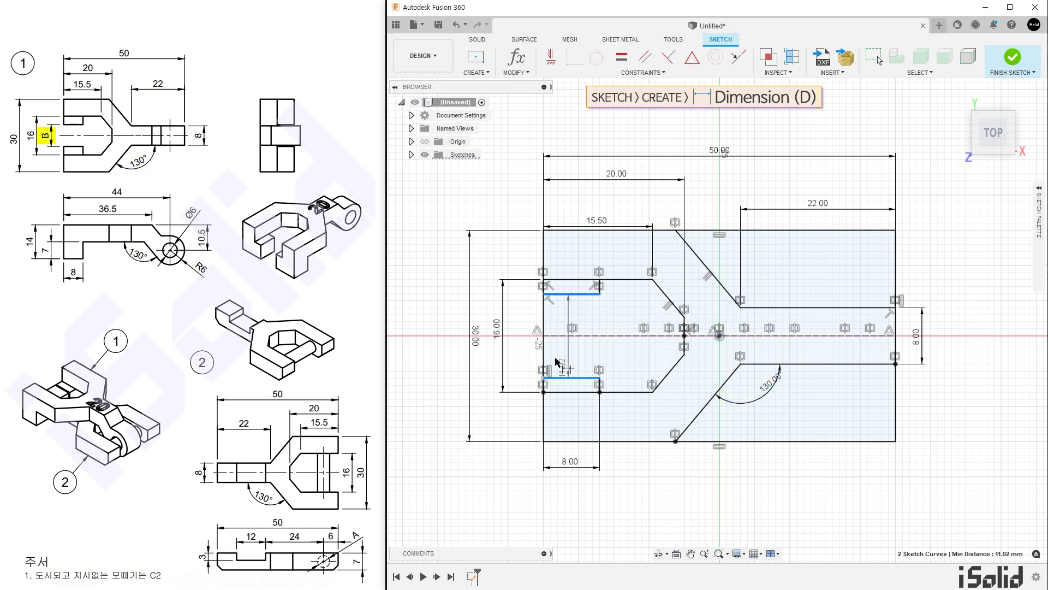
pyautogui.click(527, 338)
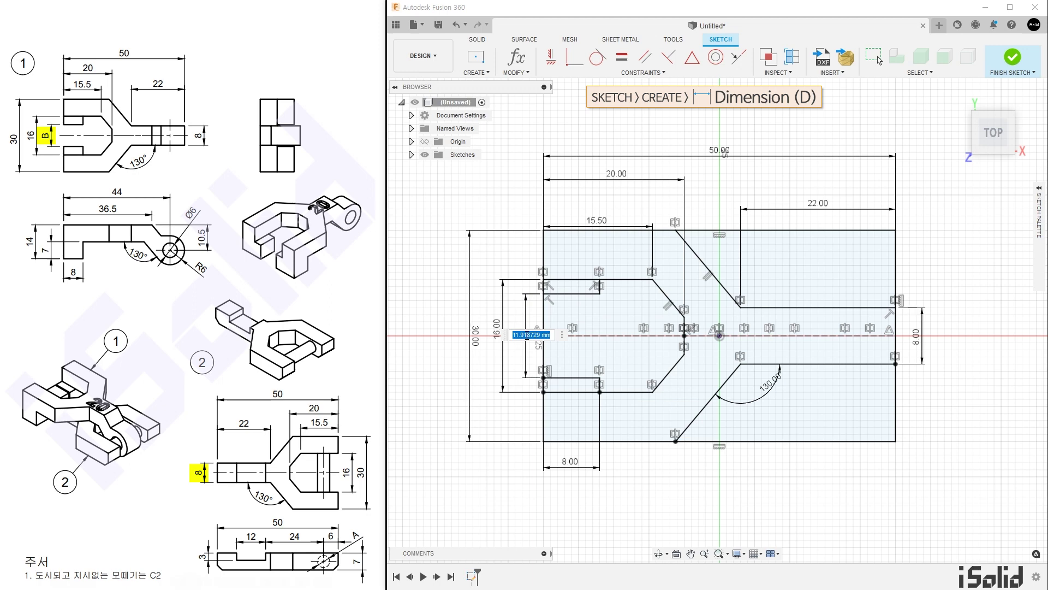
pyautogui.write('8')
pyautogui.press('Return')
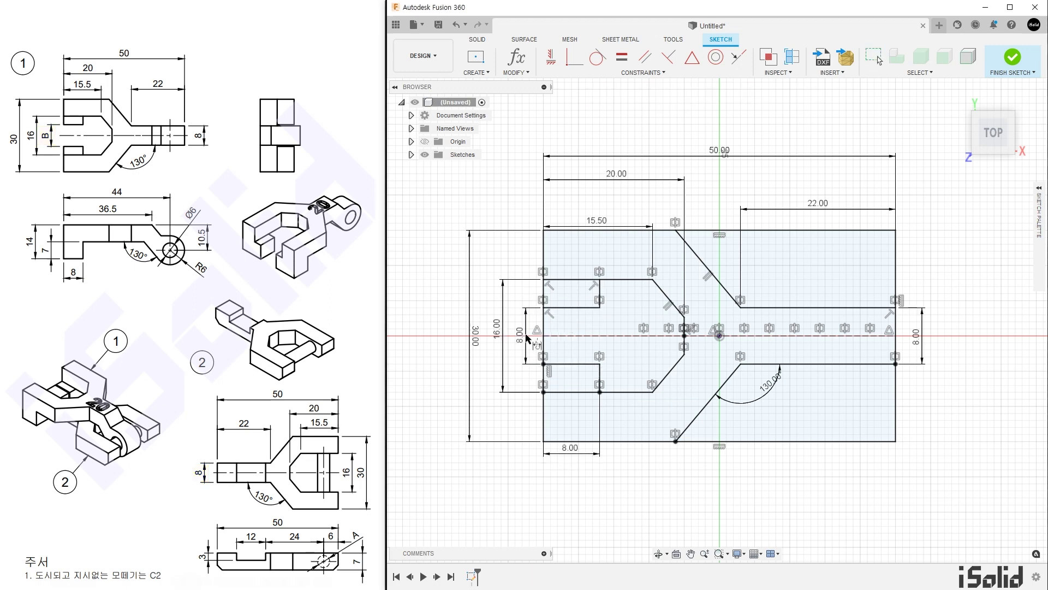
# Step: Move the 15.5 mm dimension farther above the outline and finish the top-view sketch
pyautogui.press('Escape')
pyautogui.moveTo(597, 220); pyautogui.dragTo(601, 201)
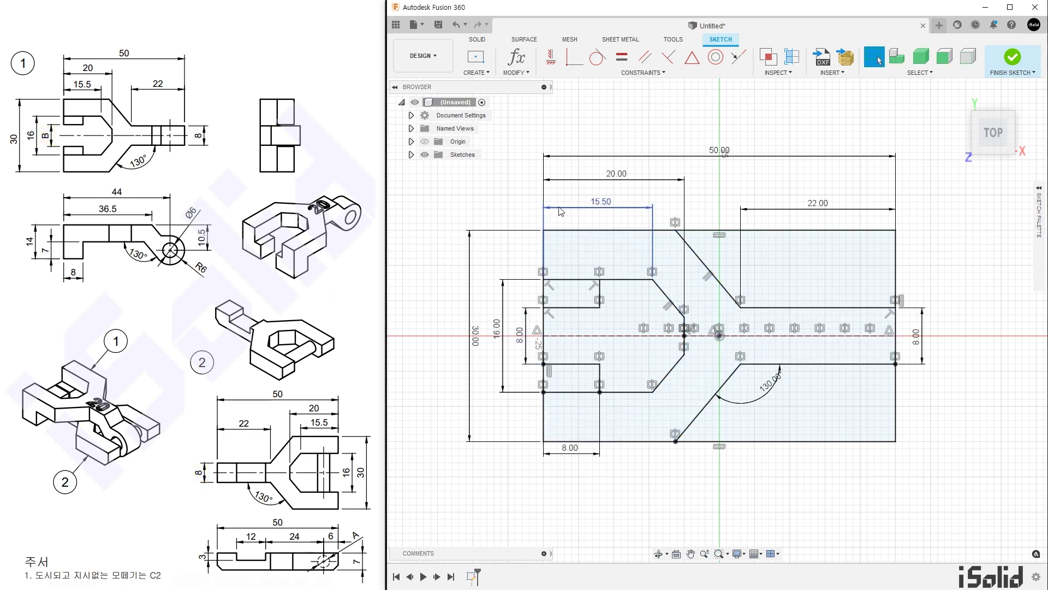
pyautogui.click(411, 155)
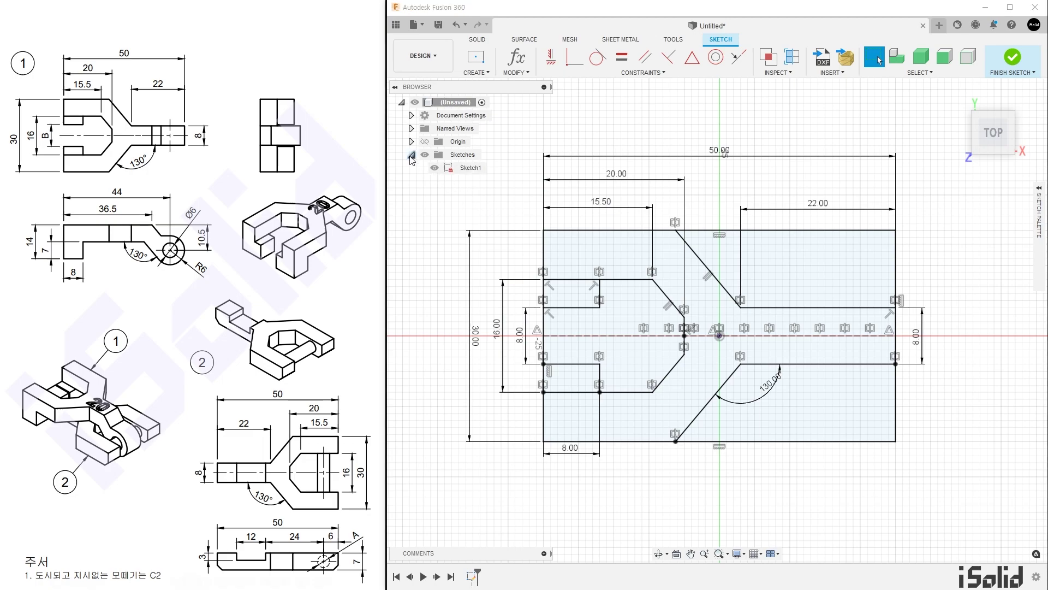
pyautogui.click(1010, 60)
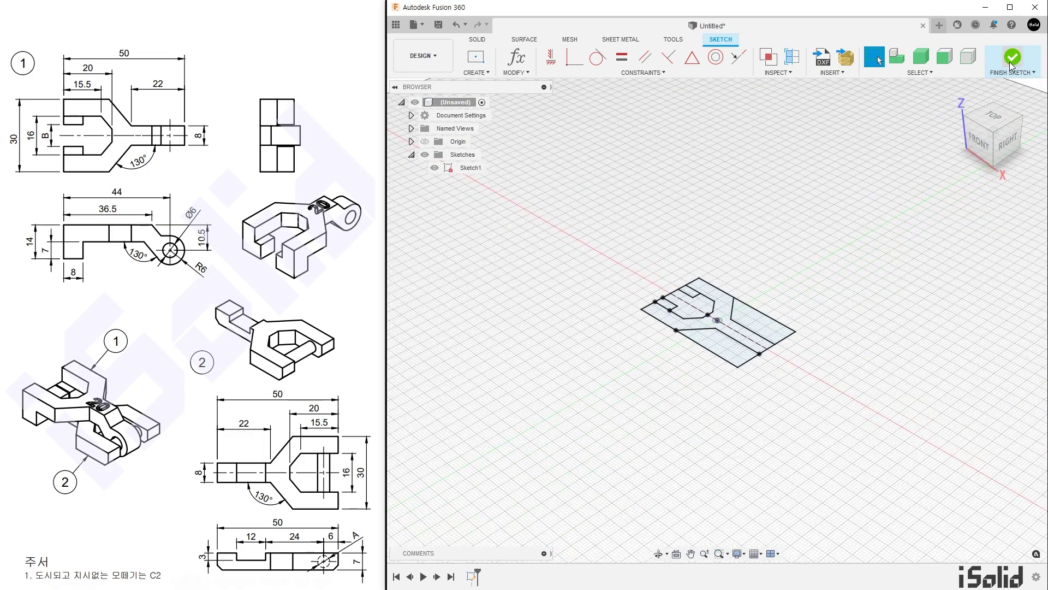
# Step: Extrude the fork-and-arm profile without the tabs as a new body in two directions, 7 mm on side 1 and 9.5 mm on side 2
pyautogui.scroll(5, 759, 324)
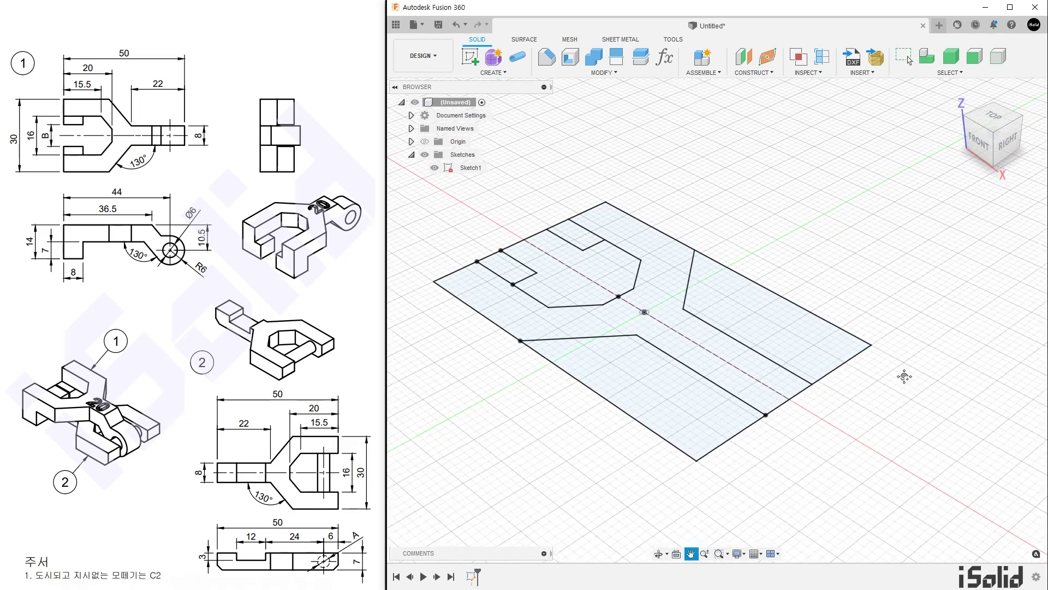
pyautogui.moveTo(904, 376); pyautogui.dragTo(920, 381, button='middle')
pyautogui.press('e')
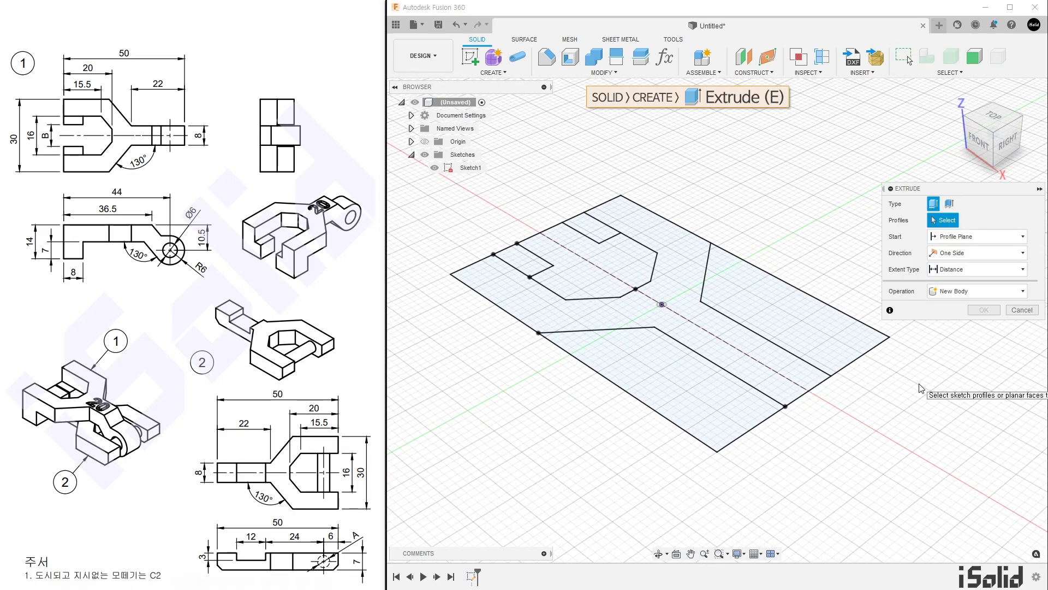
pyautogui.click(811, 385)
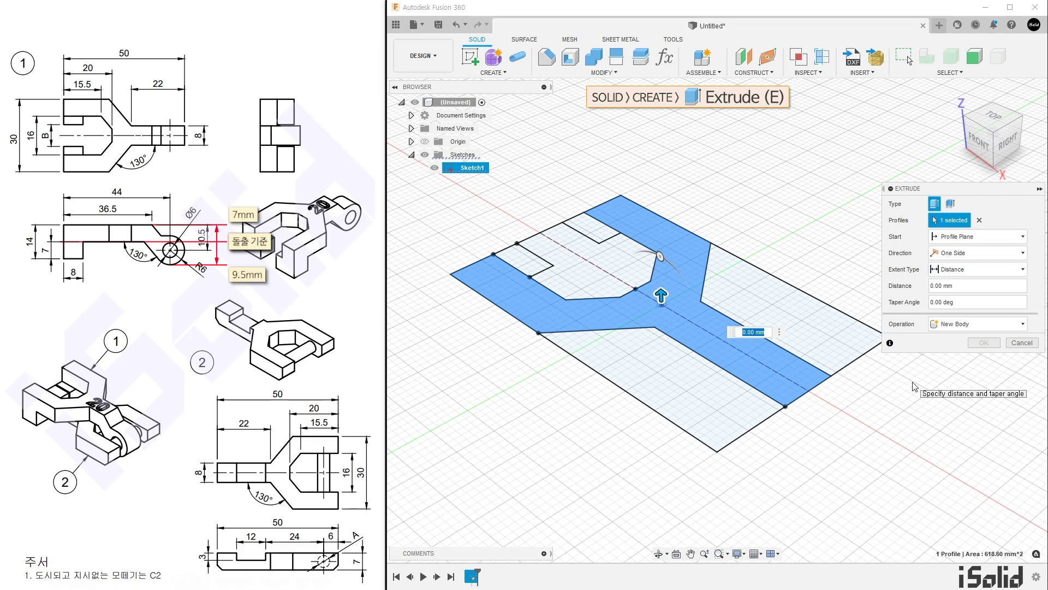
pyautogui.click(971, 253)
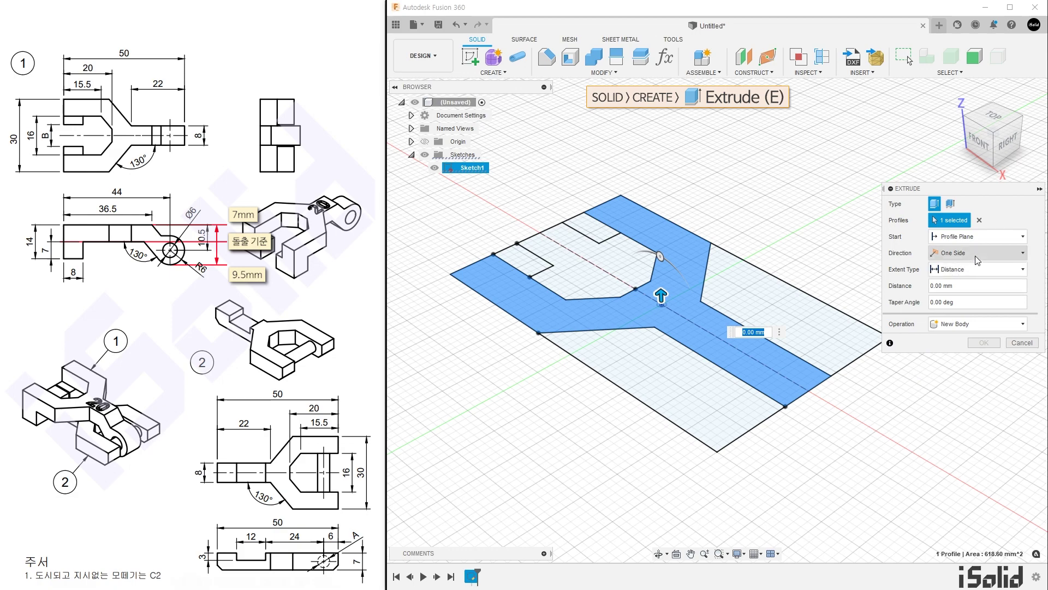
pyautogui.click(974, 281)
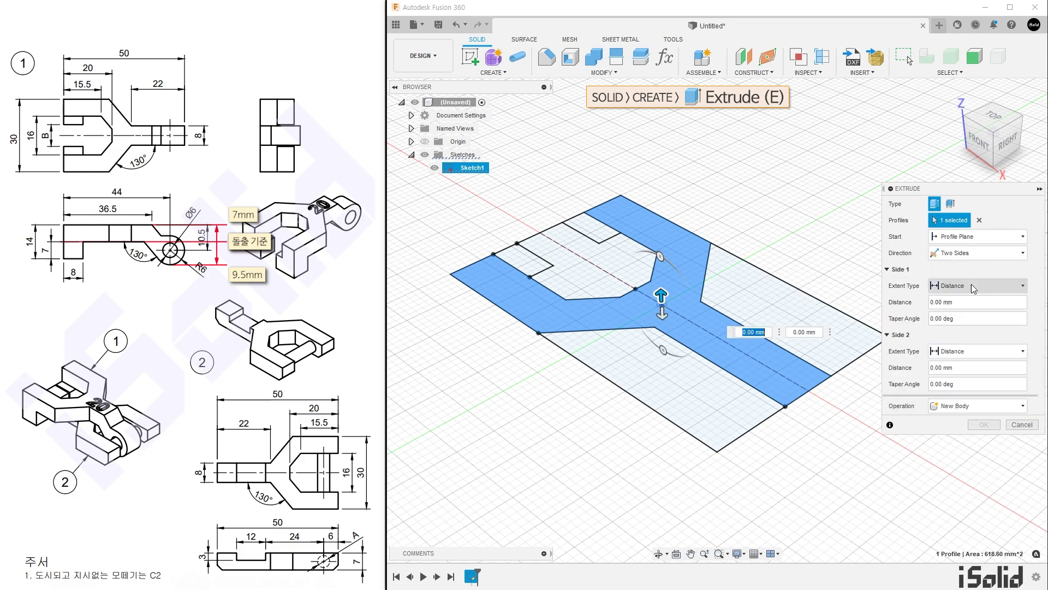
pyautogui.write('7')
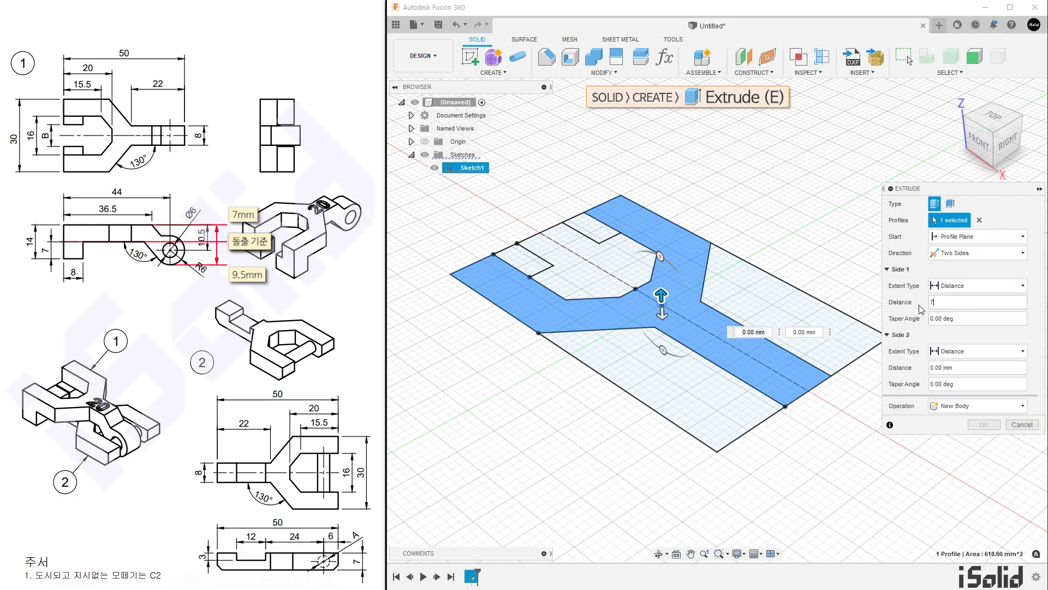
pyautogui.click(962, 369)
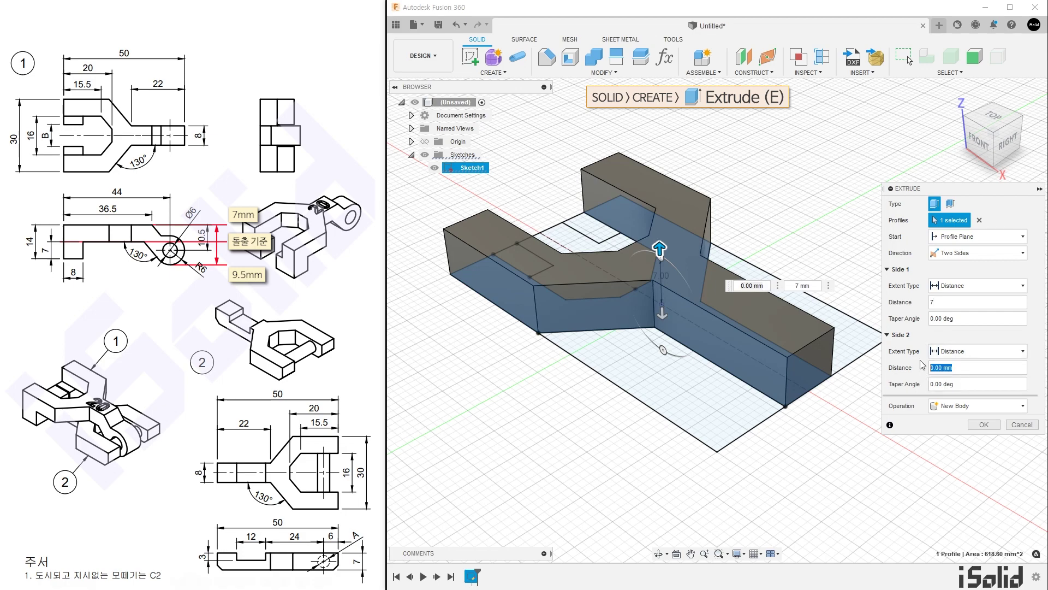
pyautogui.write('9.5')
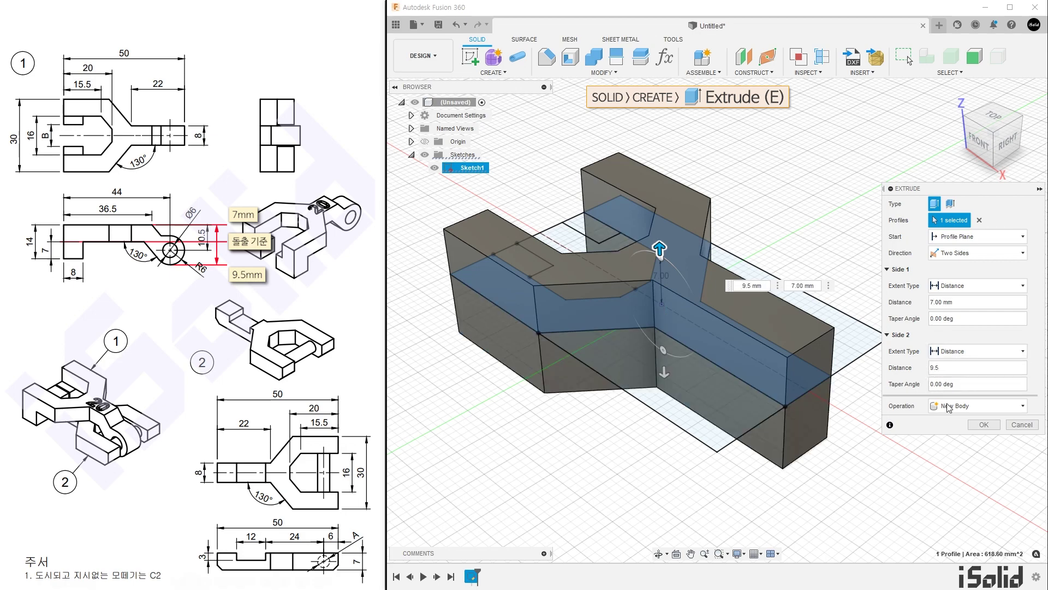
pyautogui.click(978, 425)
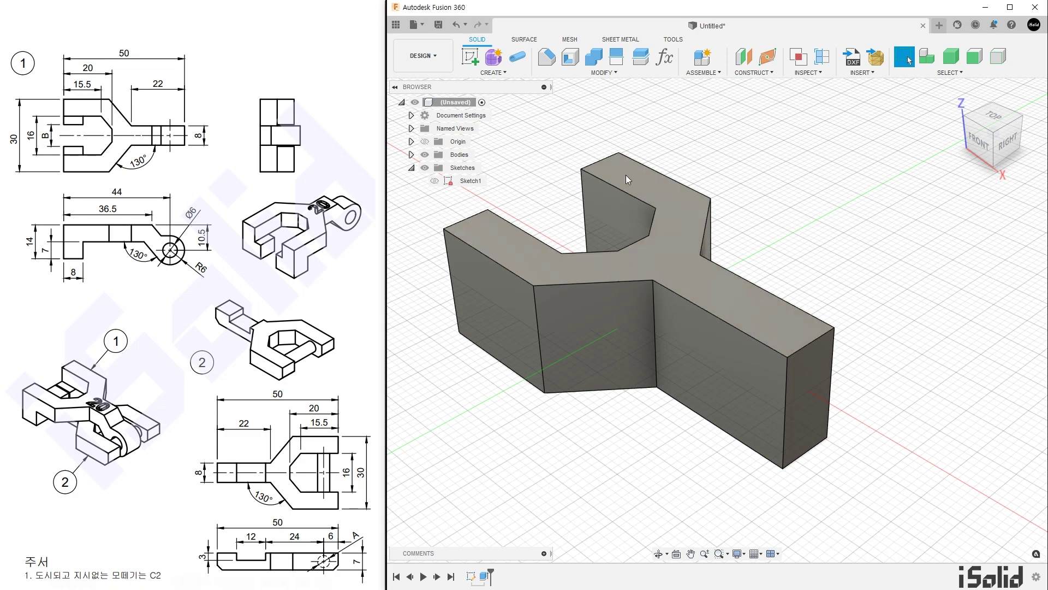
# Step: Project the whole body into a new sketch on the fork's front side face and hide the body
pyautogui.click(472, 58)
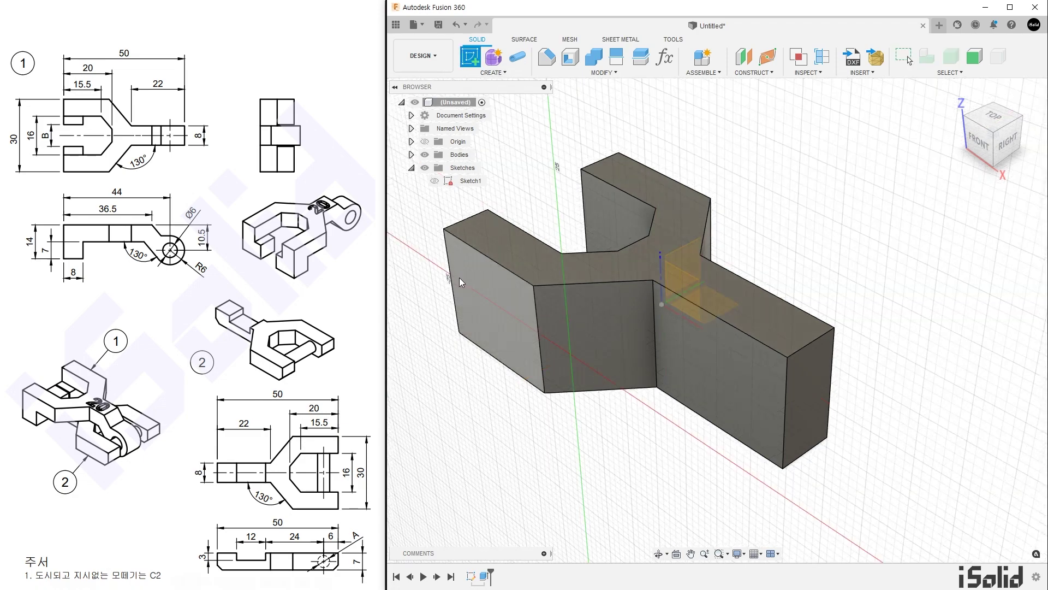
pyautogui.click(497, 318)
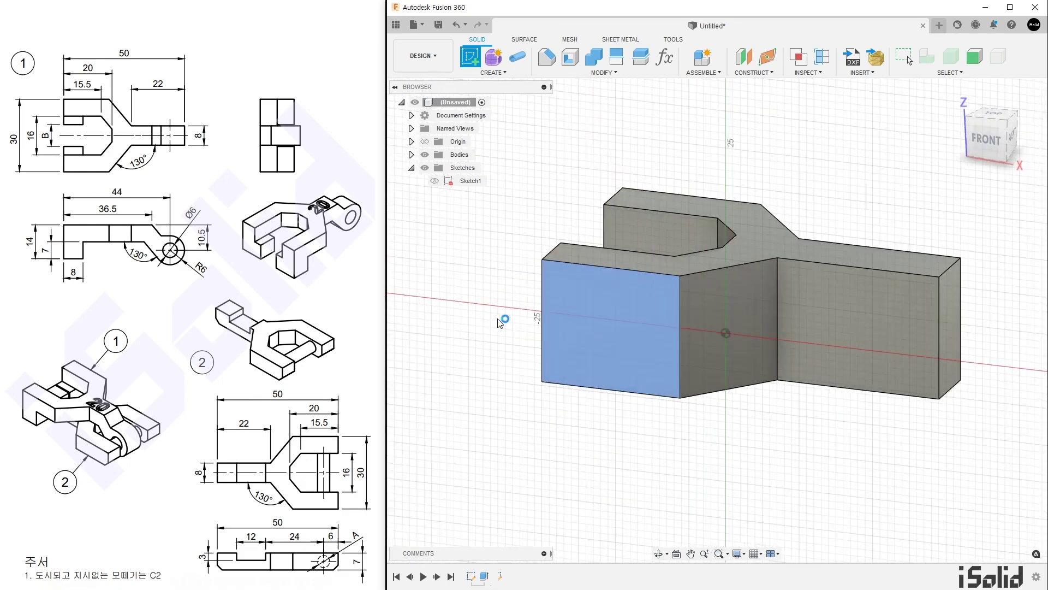
pyautogui.moveTo(745, 433)
pyautogui.mouseDown(button='middle')
pyautogui.moveTo(709, 434)
pyautogui.moveTo(672, 452)
pyautogui.moveTo(663, 469)
pyautogui.mouseUp(button='middle')
pyautogui.press('p')
pyautogui.click(943, 220)
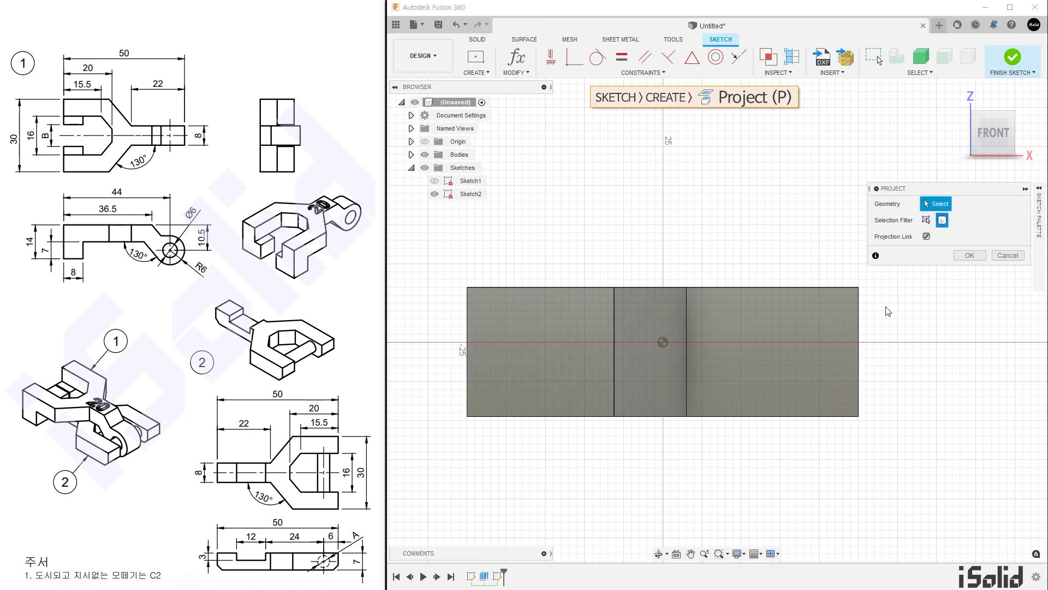
pyautogui.click(843, 332)
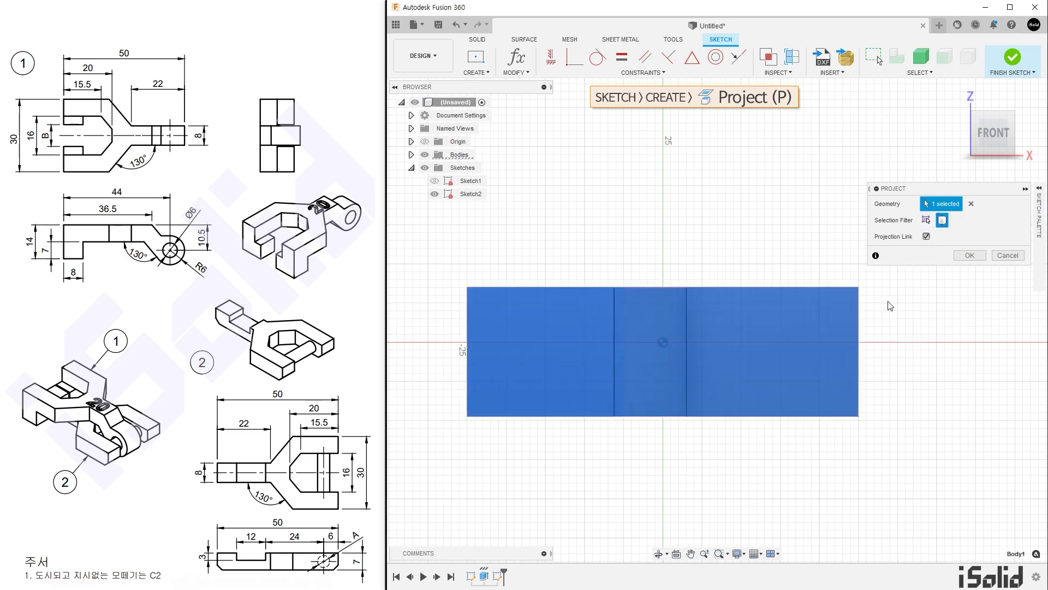
pyautogui.click(963, 256)
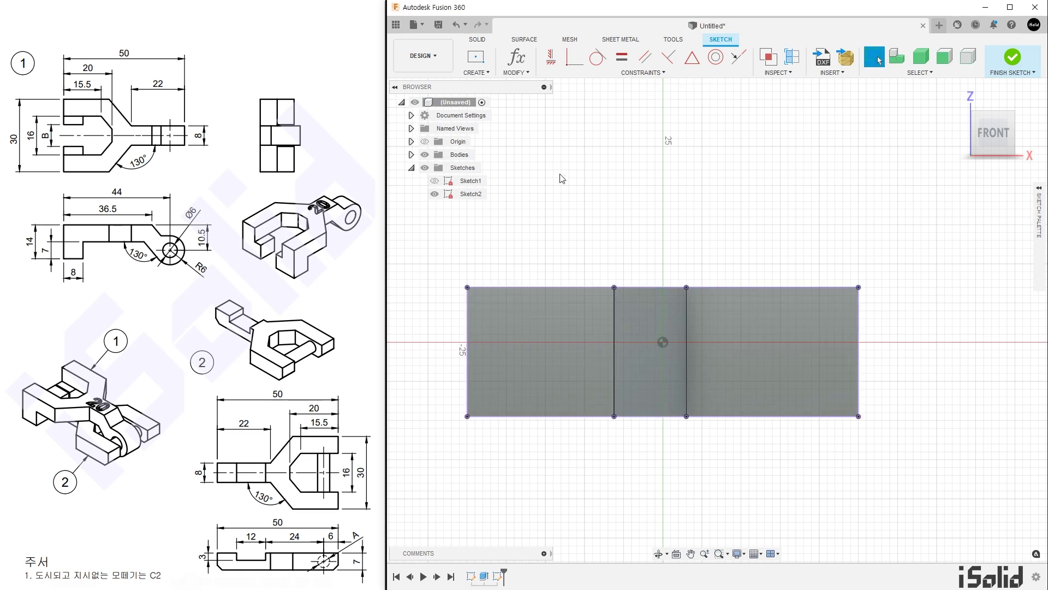
pyautogui.click(411, 155)
pyautogui.click(434, 169)
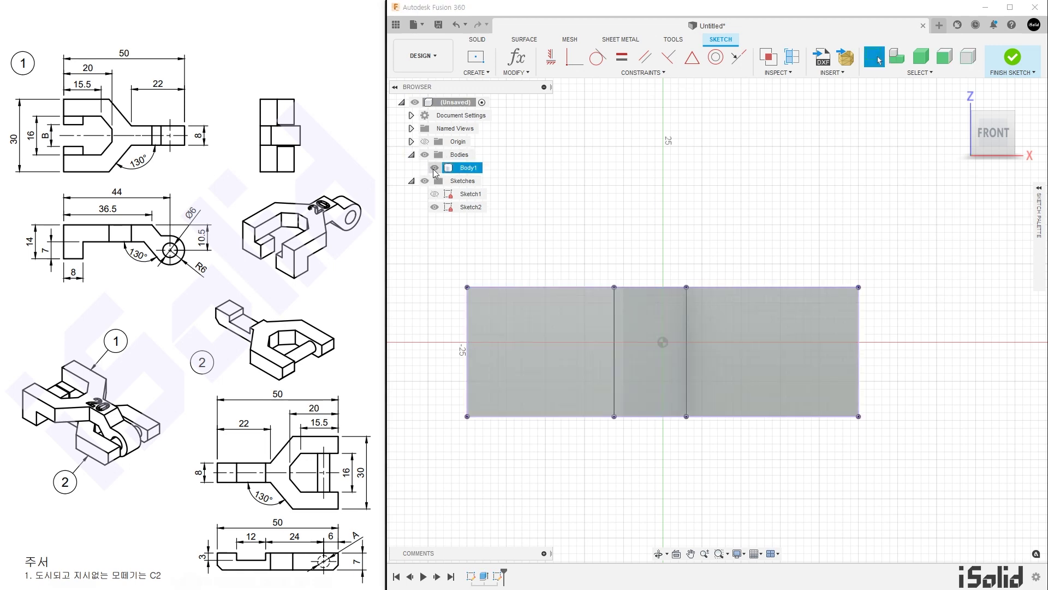
# Step: Draw two concentric circles, about 4.5 mm and 9.8 mm in diameter, inside the projected rectangle near its right end
pyautogui.moveTo(512, 241); pyautogui.dragTo(656, 206, button='middle')
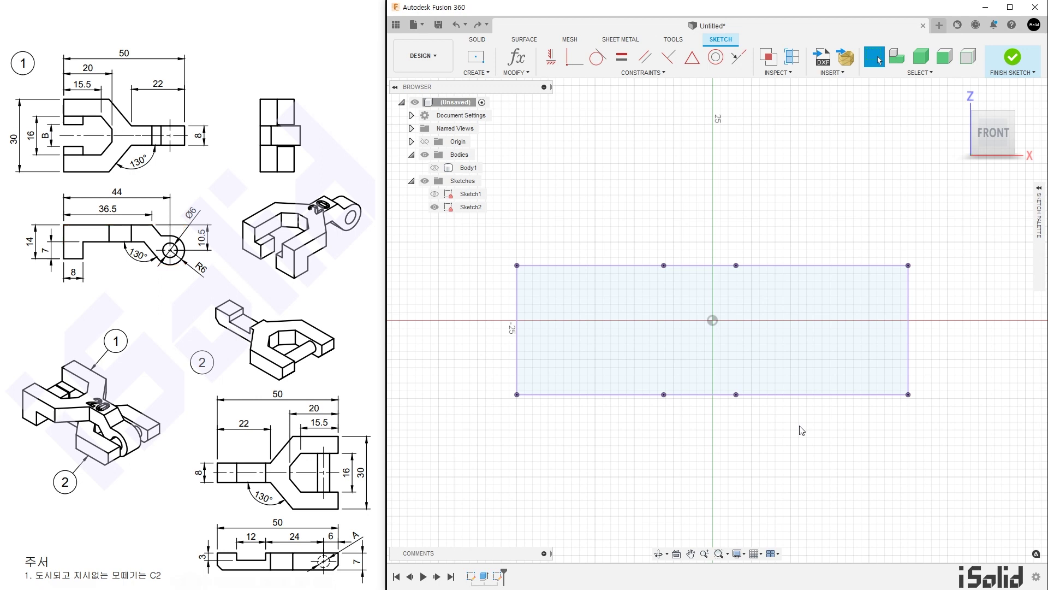
pyautogui.press('c')
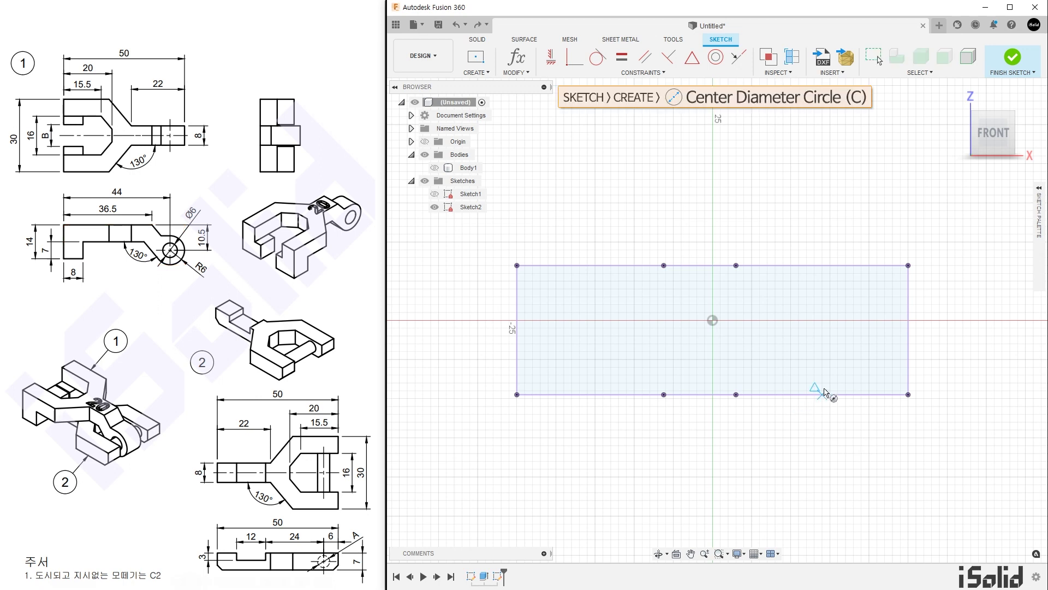
pyautogui.click(854, 351)
pyautogui.click(862, 369)
pyautogui.click(853, 351)
pyautogui.click(881, 380)
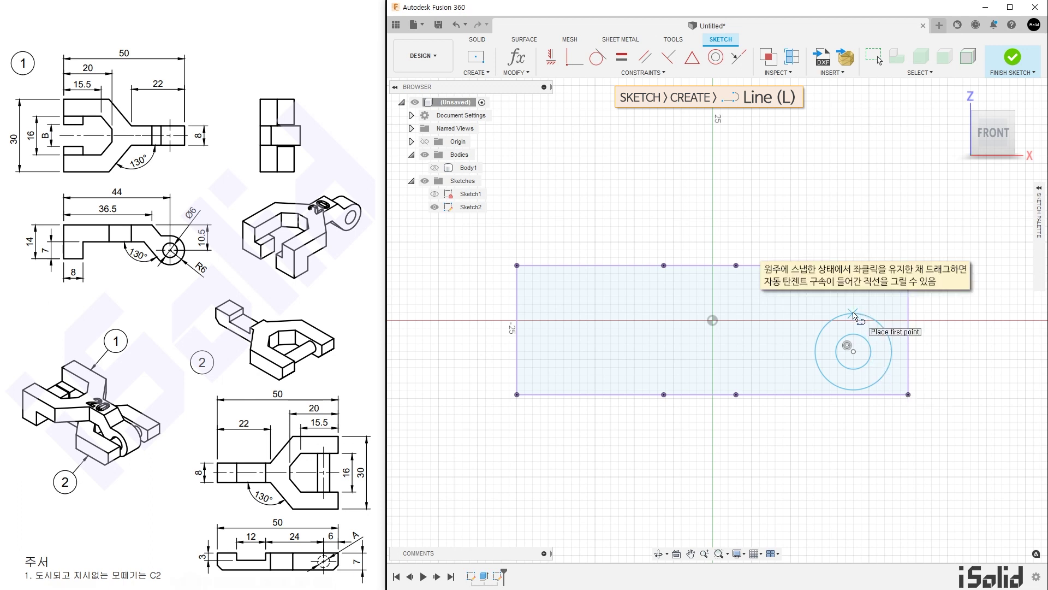
# Step: Draw a horizontal line tangent to the top of the outer circle, continued by a slanted line up to the rectangle's top edge
pyautogui.moveTo(854, 313); pyautogui.dragTo(802, 316)
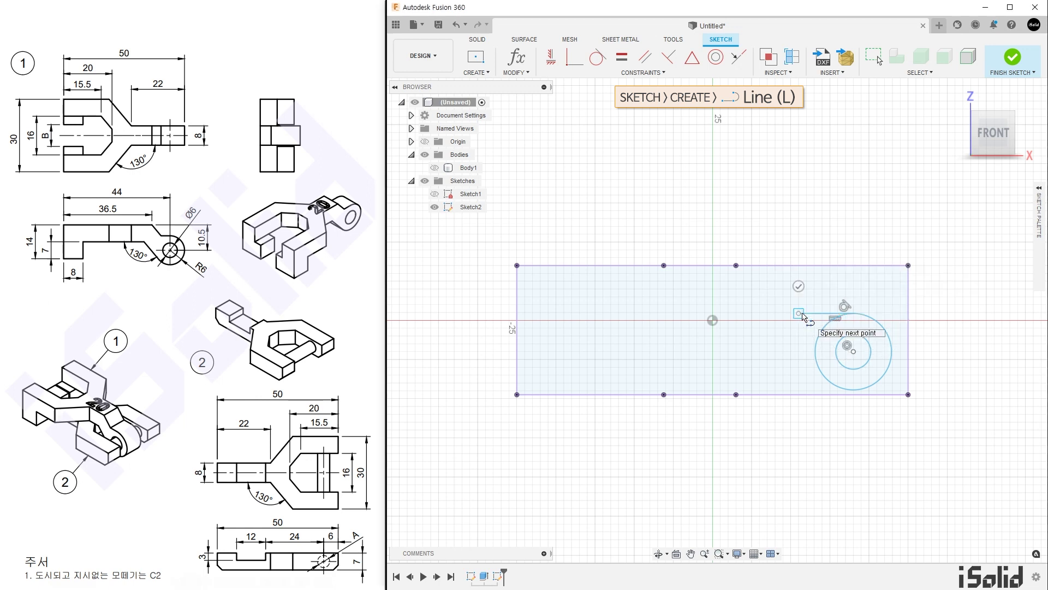
pyautogui.click(800, 314)
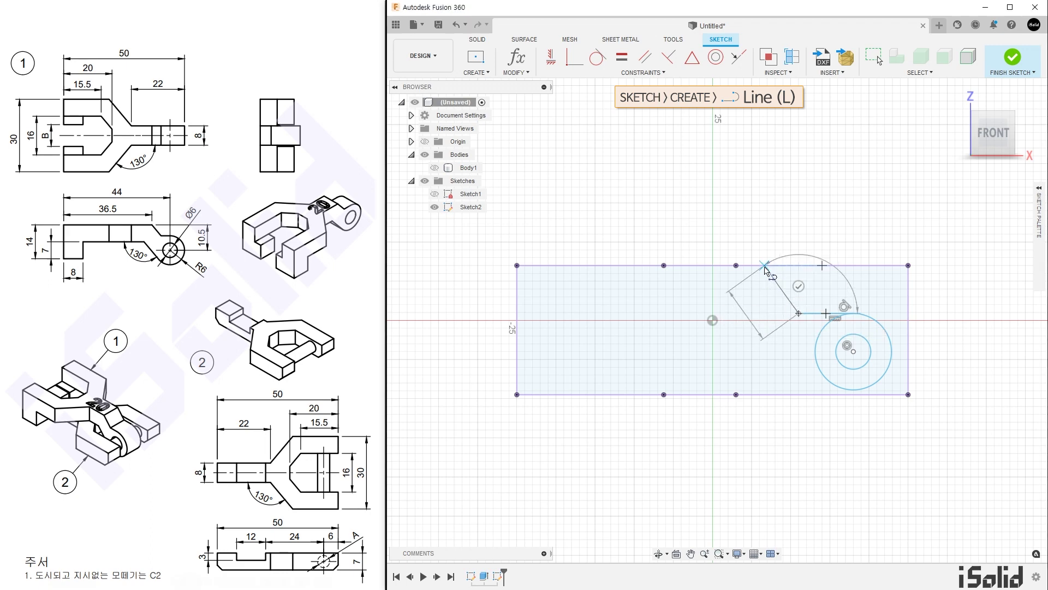
pyautogui.doubleClick(764, 266)
# Step: Draw the stepped lower outline from the rectangle's left edge along the horizontal axis, ending with a slanted line tangent to the outer circle
pyautogui.click(517, 356)
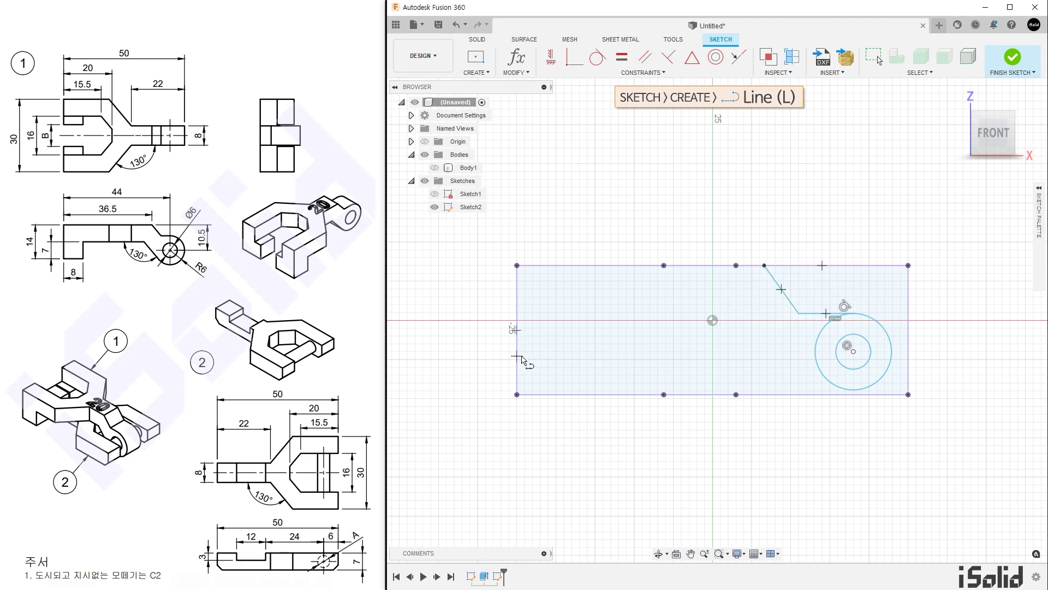
pyautogui.click(564, 355)
pyautogui.click(564, 321)
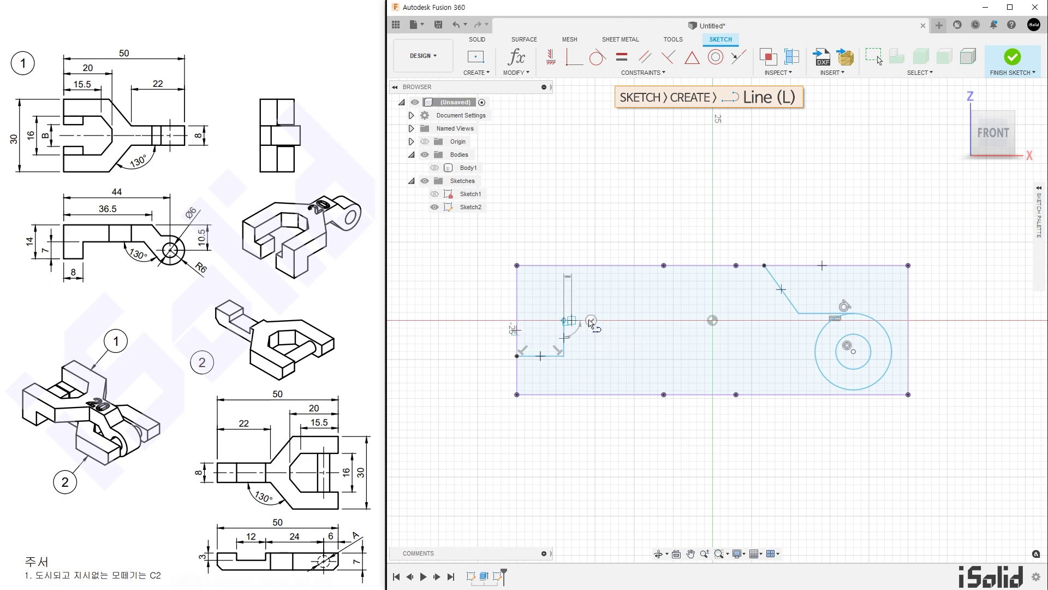
pyautogui.click(751, 320)
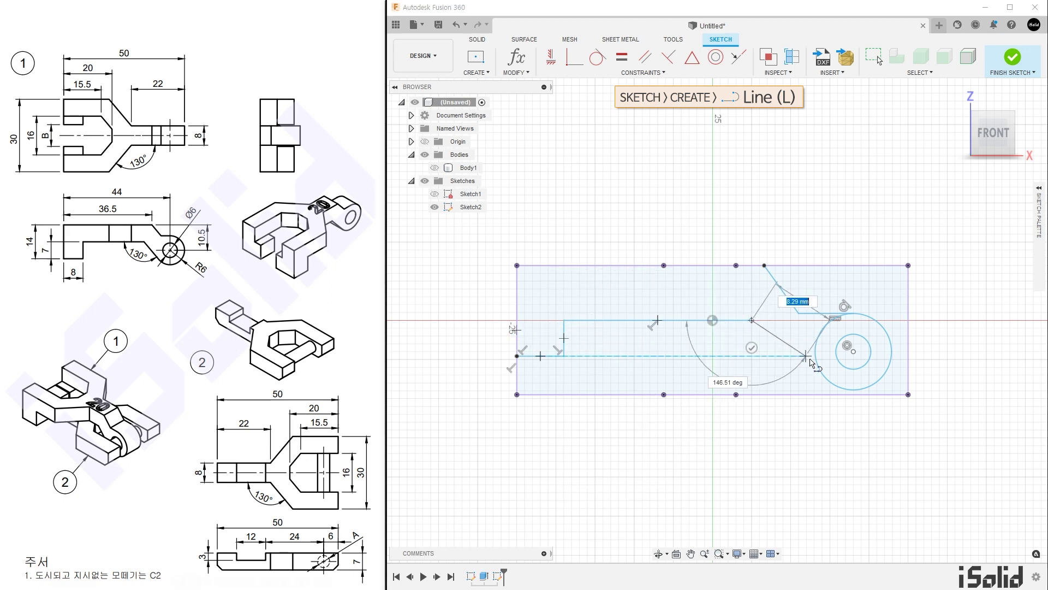
pyautogui.click(830, 382)
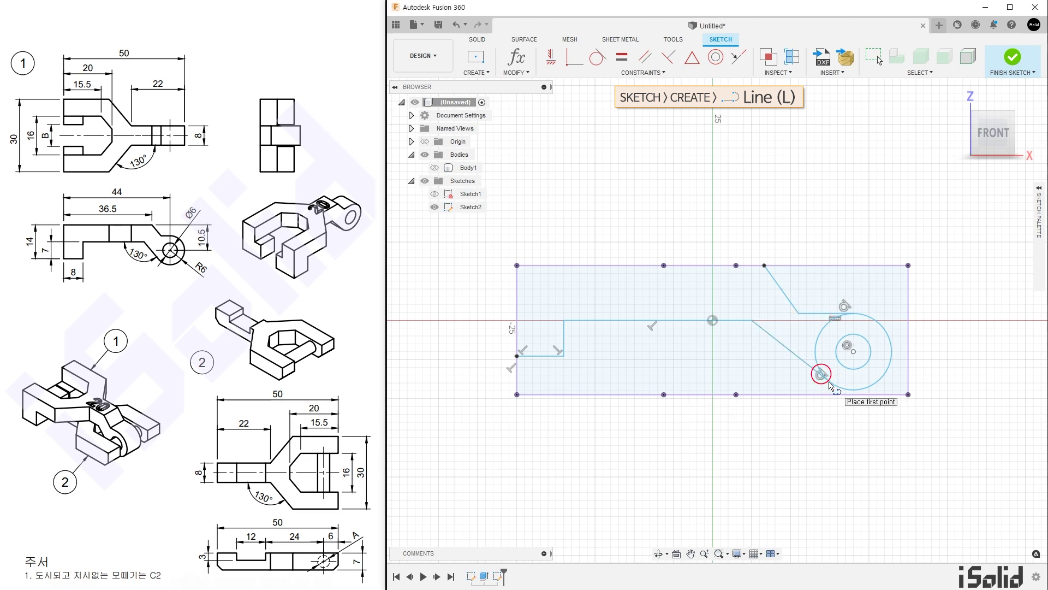
pyautogui.press('Escape')
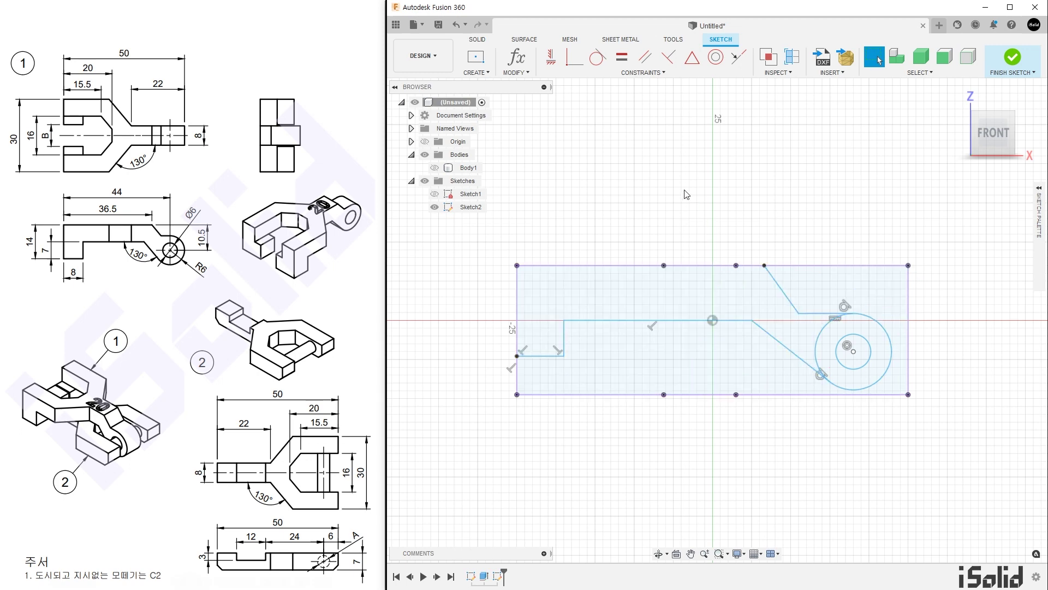
# Step: Constrain the outer circle tangent to the projected rectangle's right and bottom edges
pyautogui.click(597, 57)
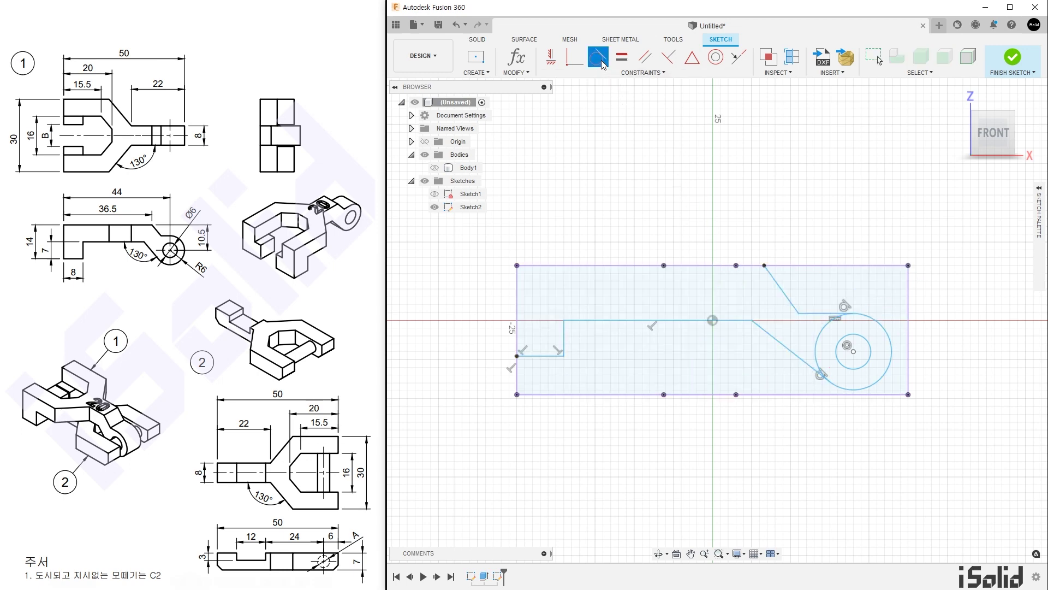
pyautogui.click(879, 325)
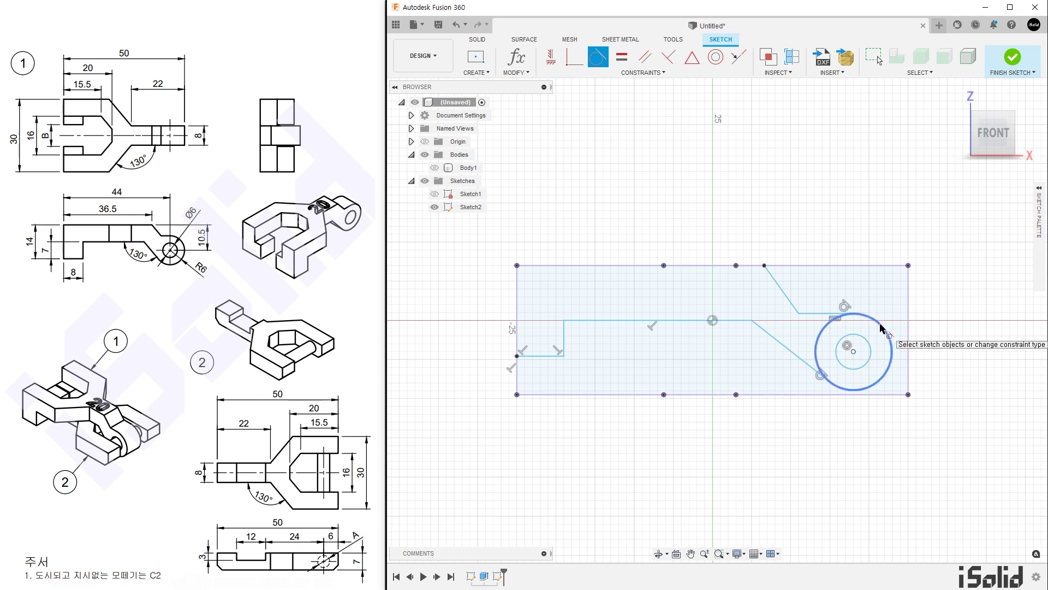
pyautogui.click(908, 332)
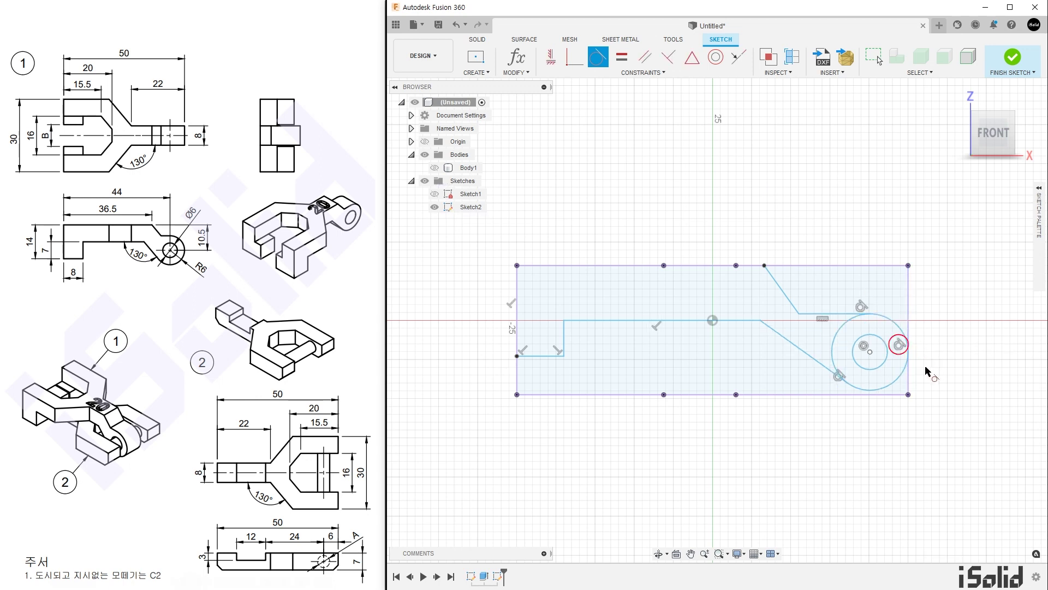
pyautogui.click(896, 394)
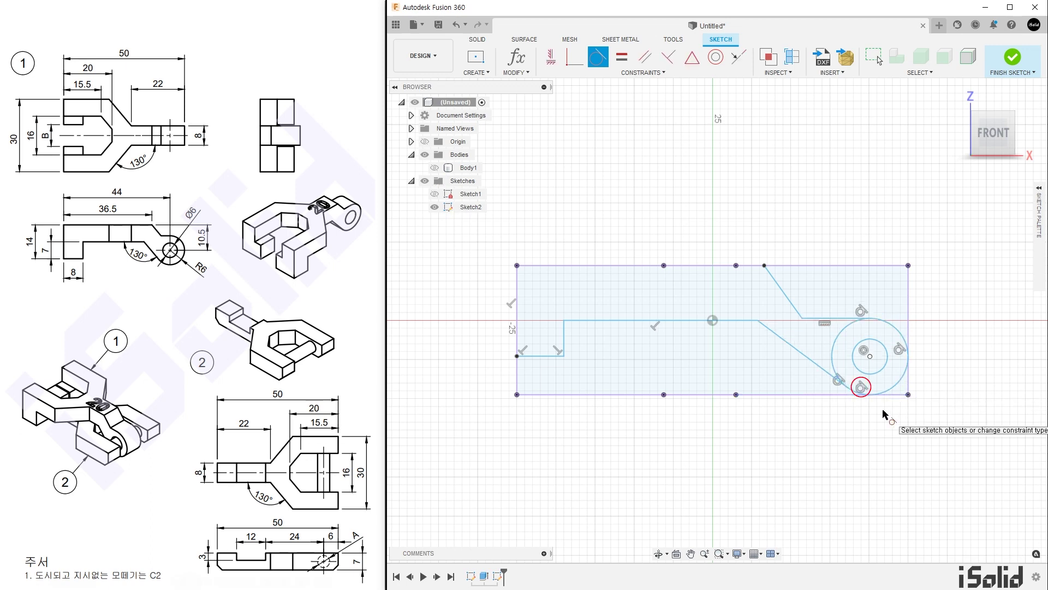
pyautogui.press('Escape')
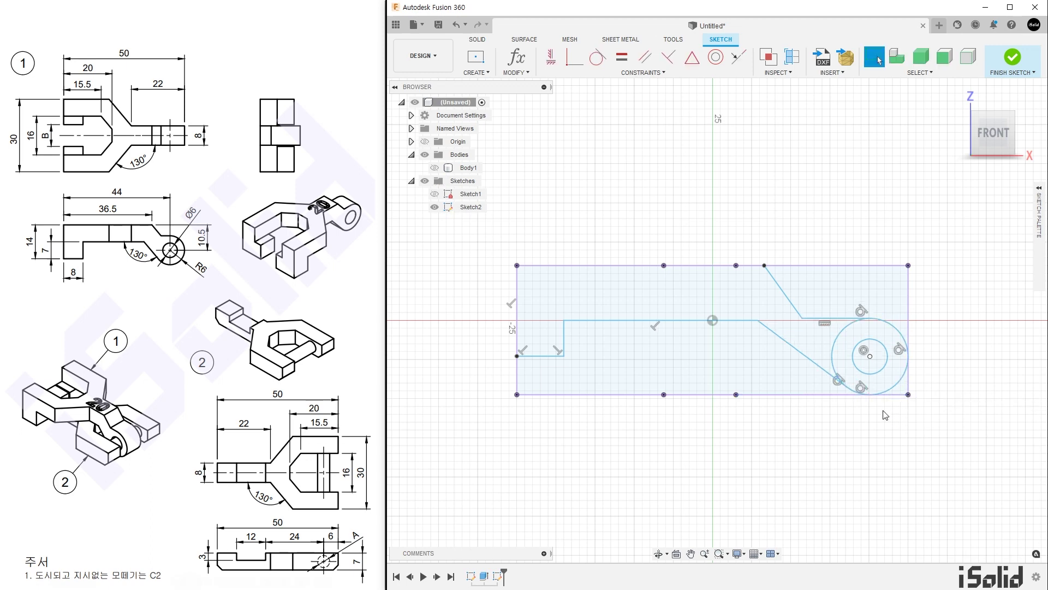
# Step: Make the upper and lower slanted lines parallel
pyautogui.click(648, 59)
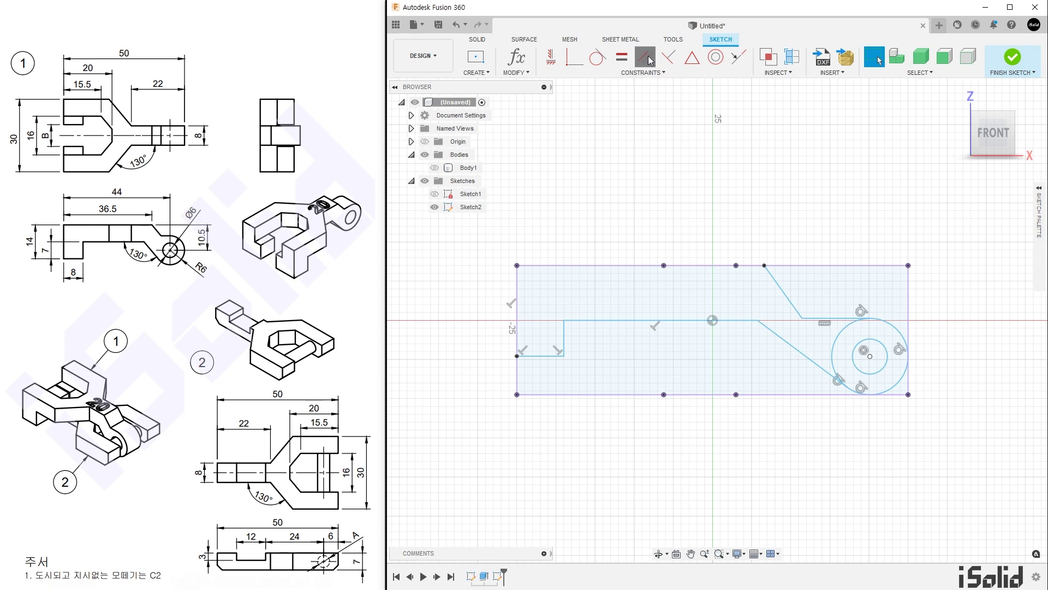
pyautogui.click(783, 298)
pyautogui.click(786, 341)
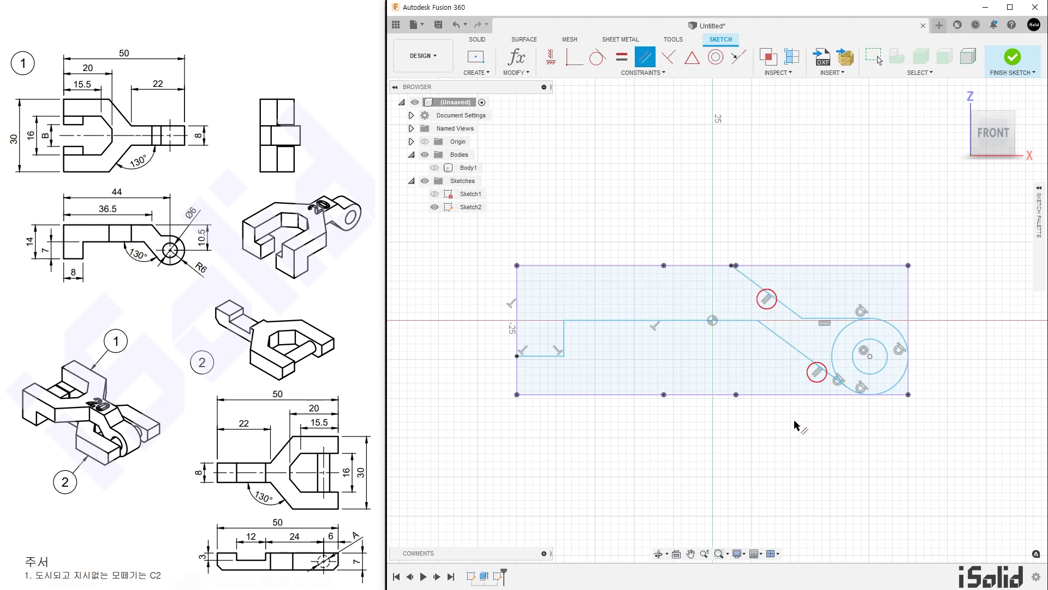
# Step: Trim the part of the outer circle that lies inside the arm profile, between the two tangent points
pyautogui.press('t')
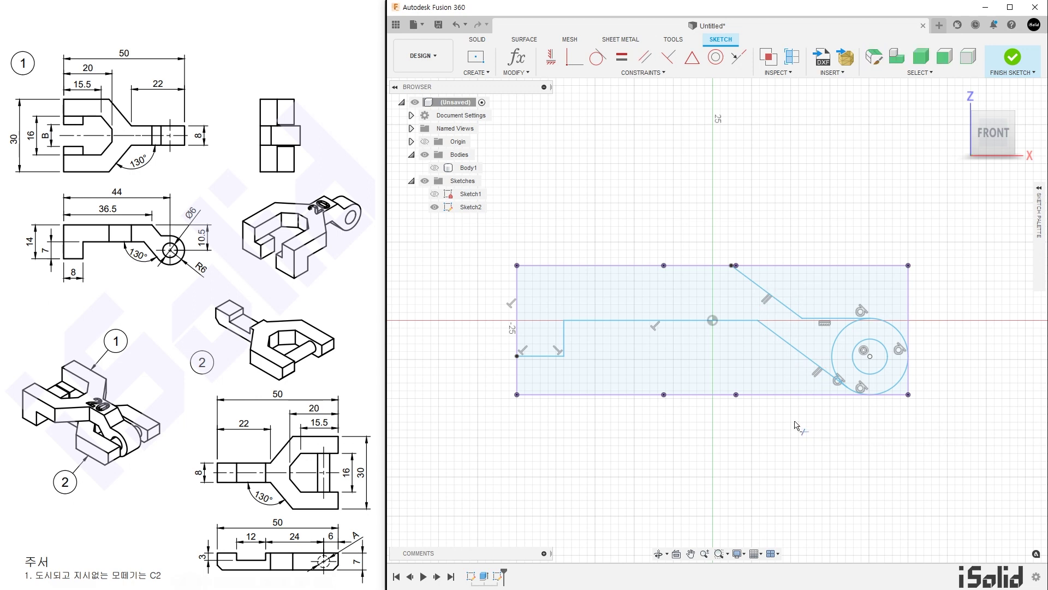
pyautogui.click(838, 351)
pyautogui.press('Escape')
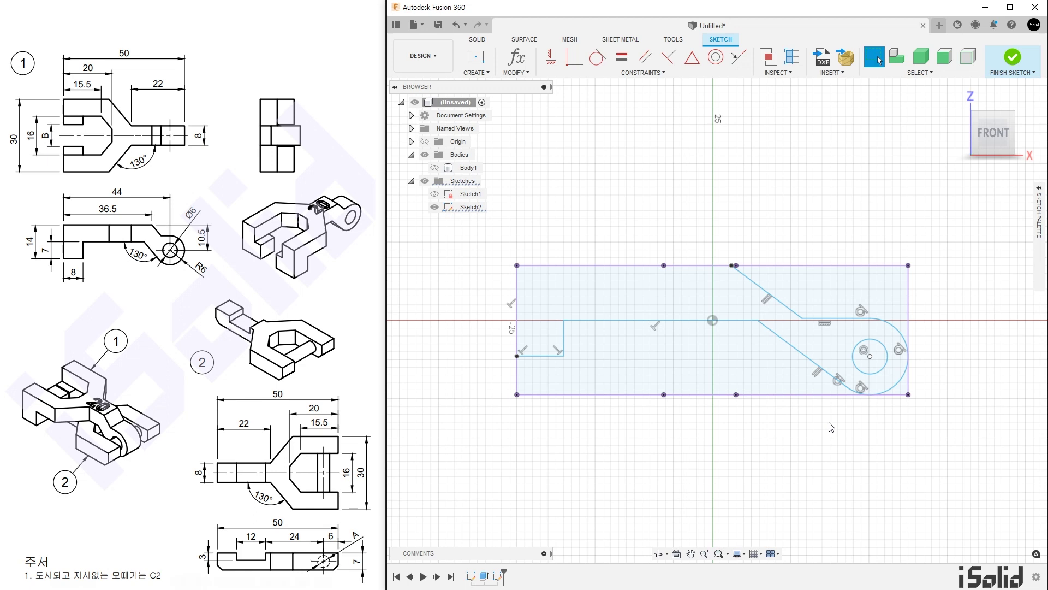
# Step: Dimension the inner hole circle's diameter as 6 mm
pyautogui.press('d')
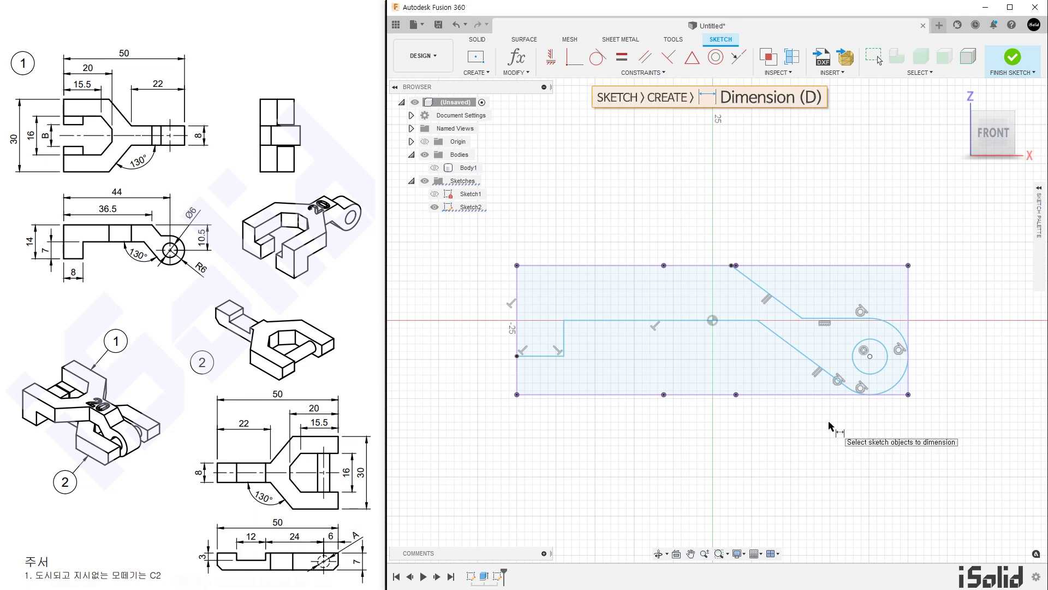
pyautogui.click(884, 348)
pyautogui.click(930, 312)
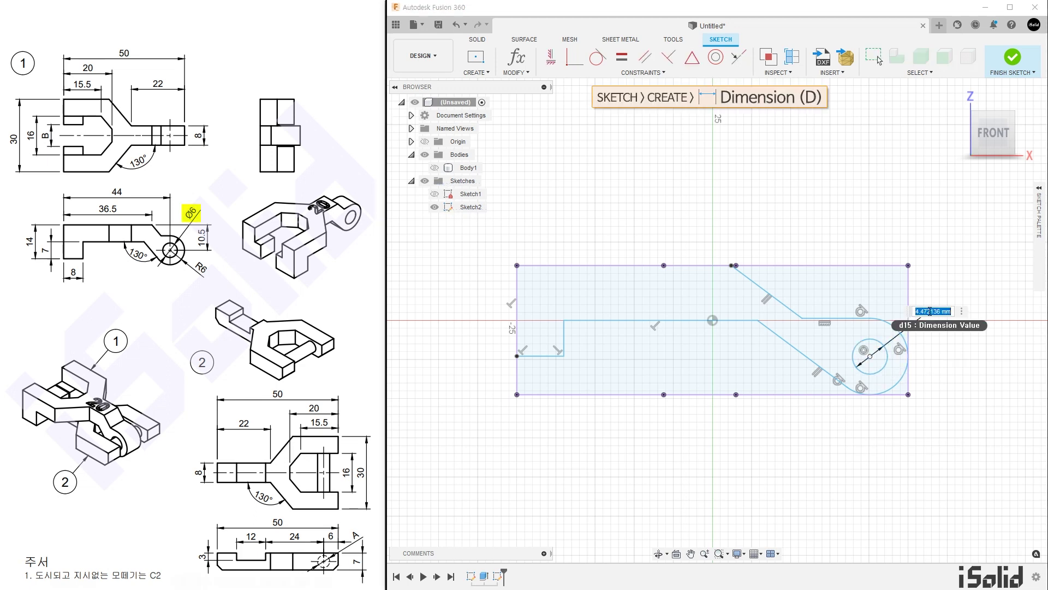
pyautogui.write('6')
pyautogui.press('Return')
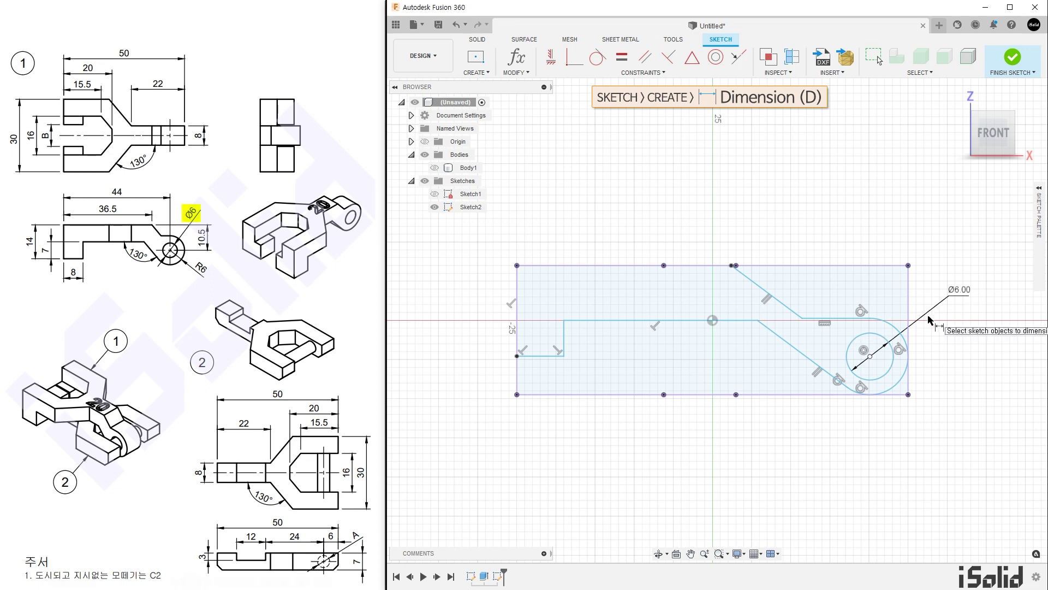
# Step: Dimension the outer arc around the hole with a radius of 6 mm
pyautogui.click(898, 382)
pyautogui.click(939, 427)
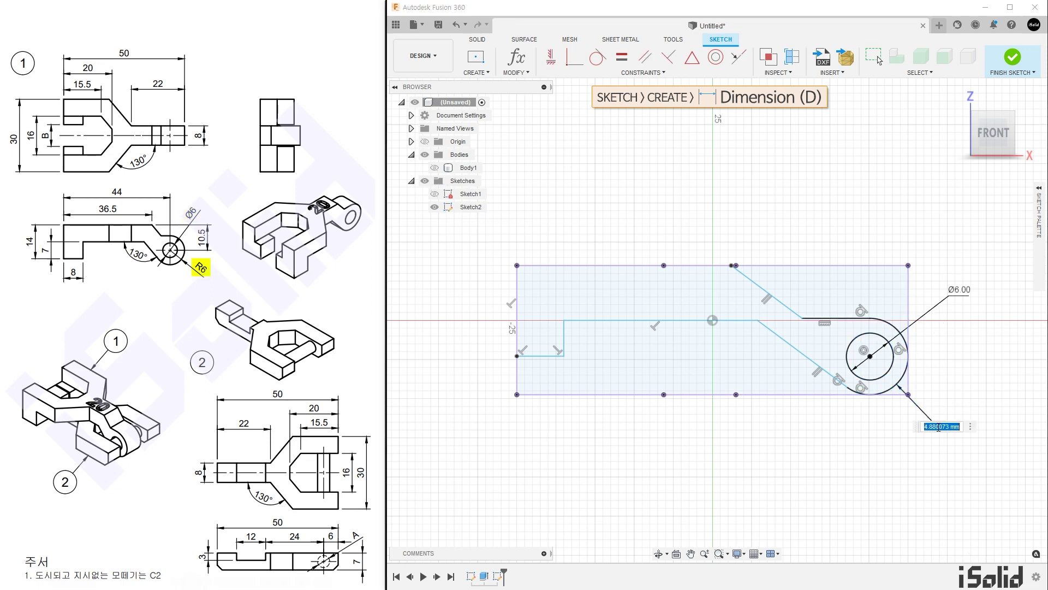
pyautogui.write('6')
pyautogui.press('Return')
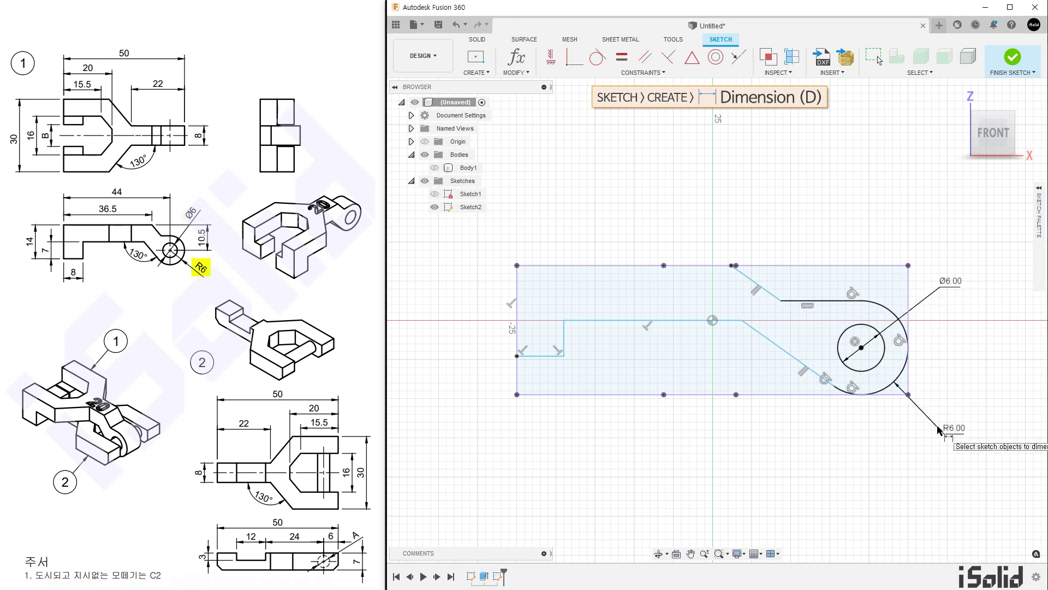
# Step: Dimension the angle between the lower horizontal line and the lower slanted line as 130 degrees
pyautogui.click(785, 350)
pyautogui.click(734, 320)
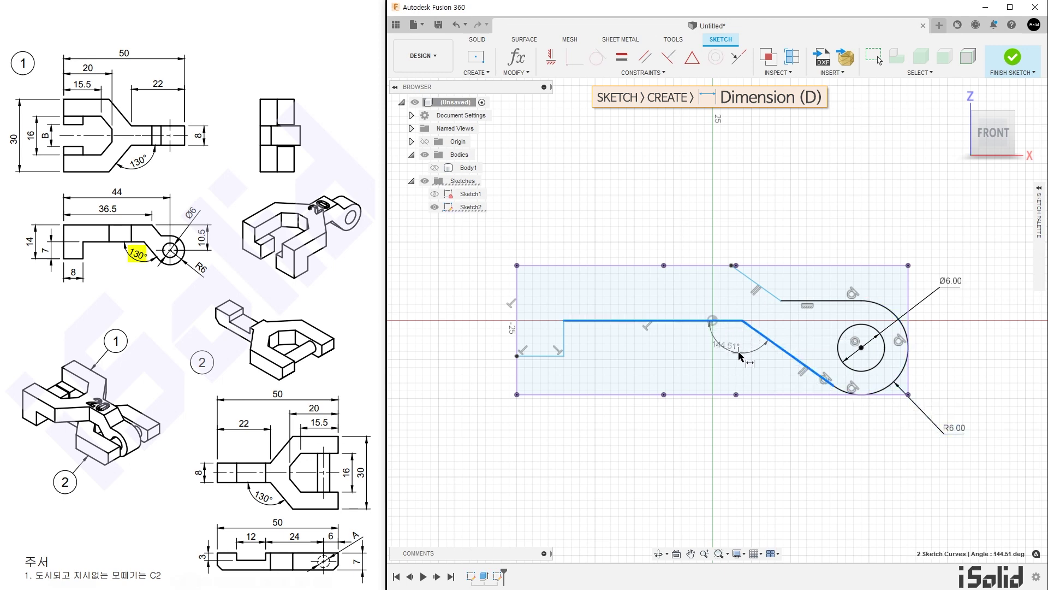
pyautogui.click(740, 356)
pyautogui.write('130')
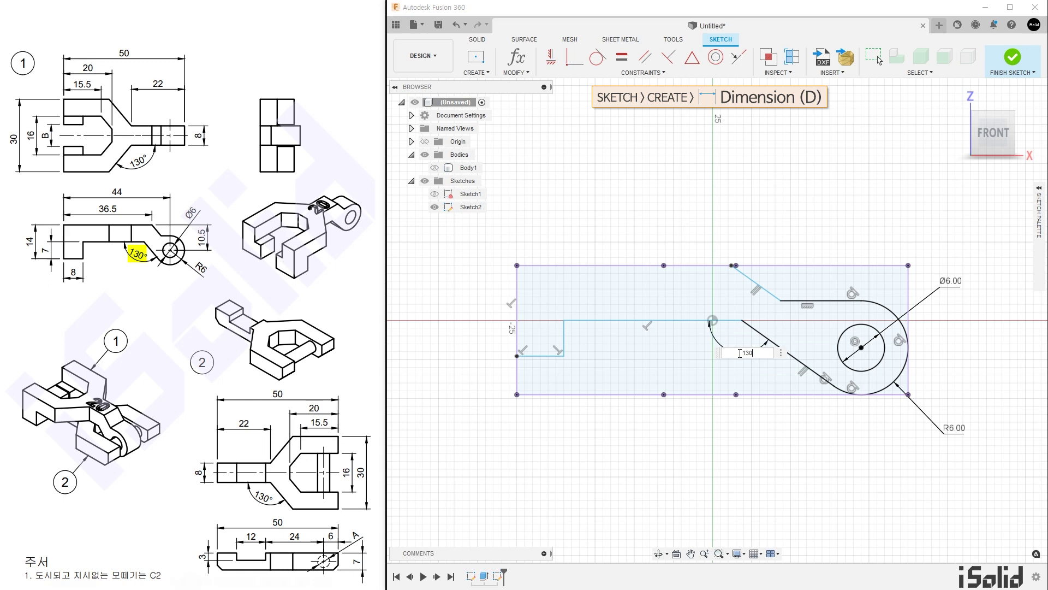
pyautogui.press('Return')
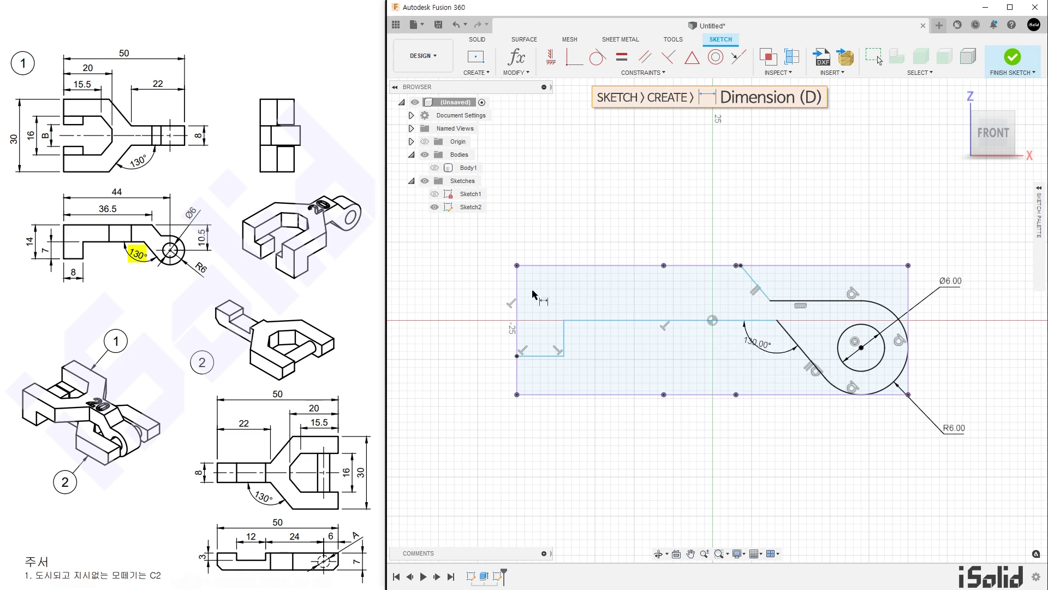
# Step: Dimension the horizontal distance from the rectangle's left edge to the upper slanted line's top endpoint as 36.5 mm
pyautogui.click(518, 300)
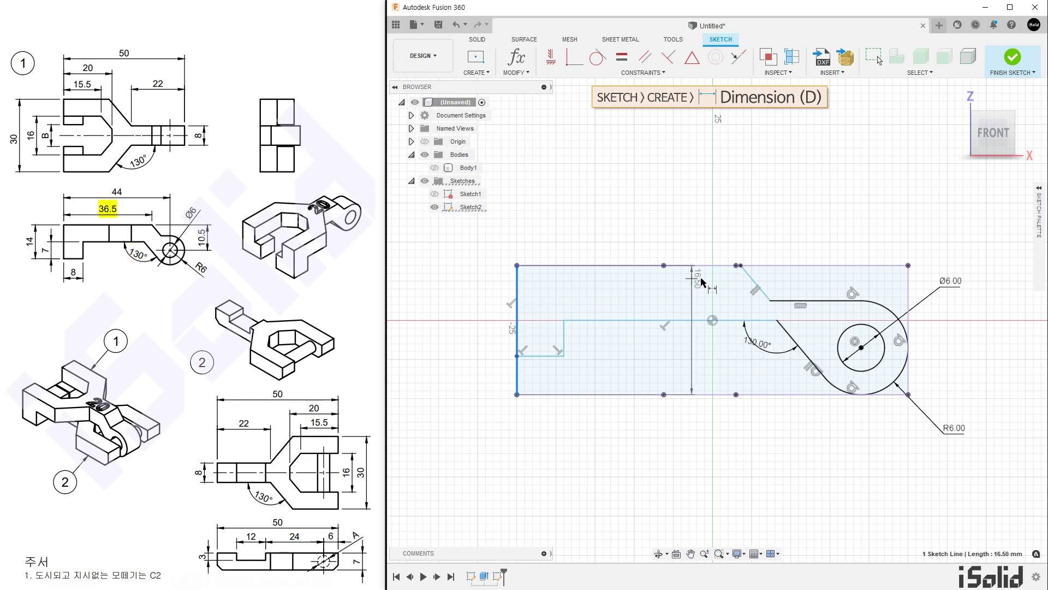
pyautogui.click(740, 265)
pyautogui.click(629, 218)
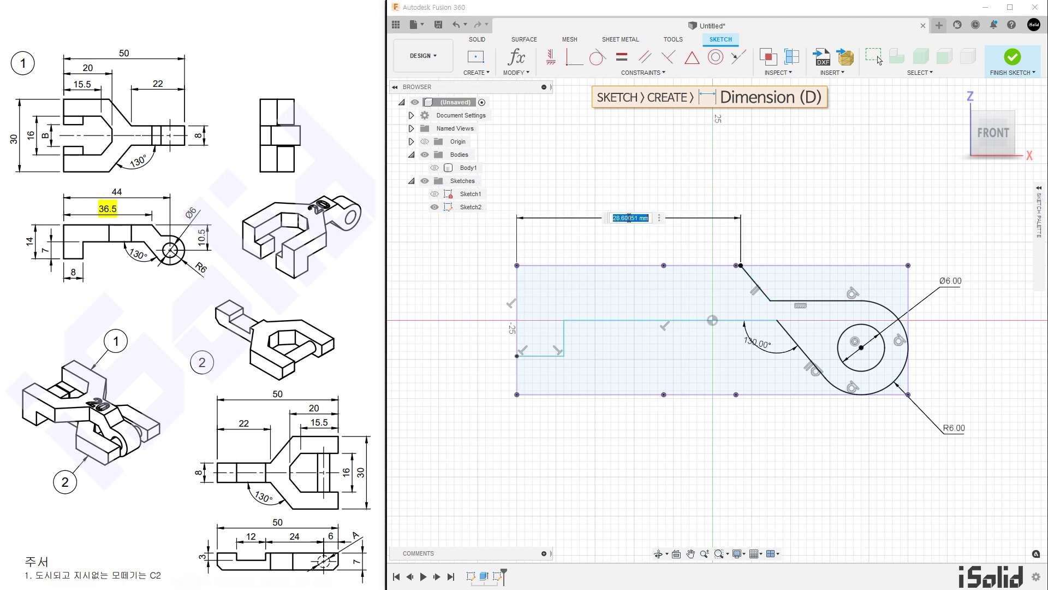
pyautogui.write('36.5')
pyautogui.press('Return')
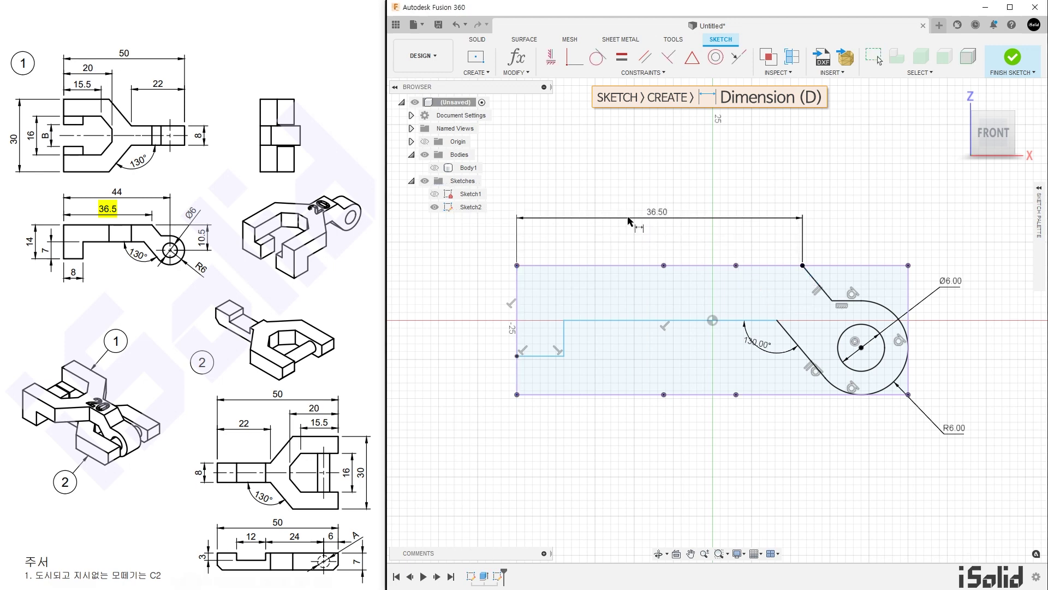
# Step: Dimension the height from the rectangle's top edge to the foot's bottom line as 14 mm
pyautogui.click(555, 266)
pyautogui.click(548, 355)
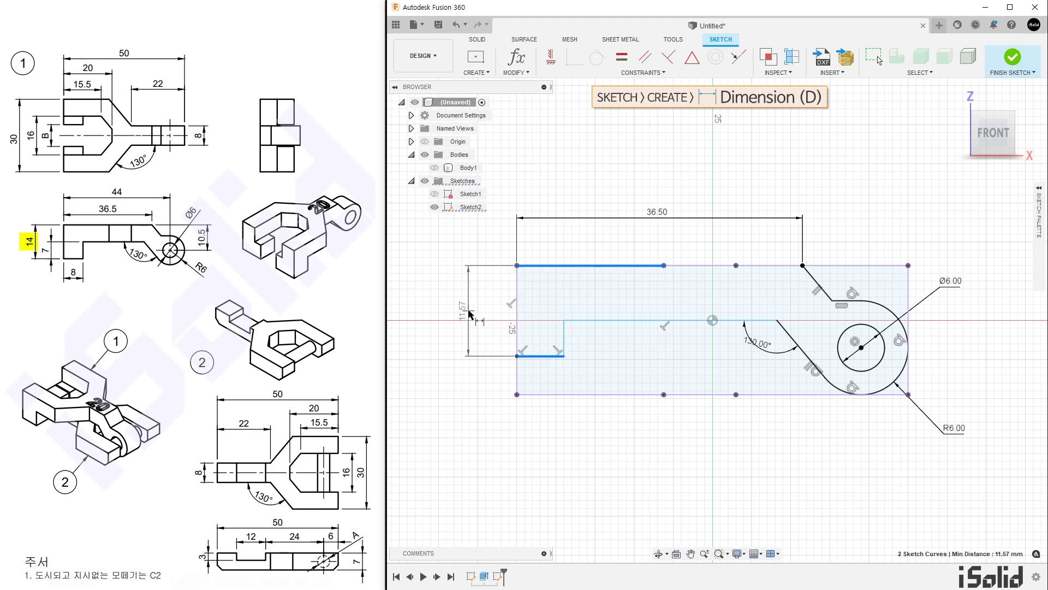
pyautogui.click(458, 311)
pyautogui.write('14')
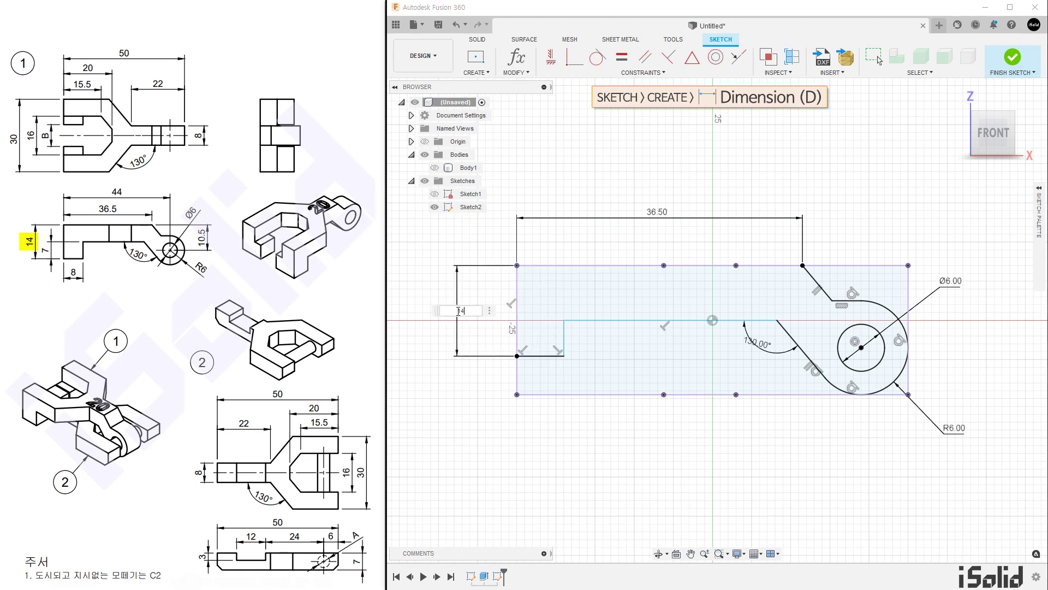
pyautogui.press('Return')
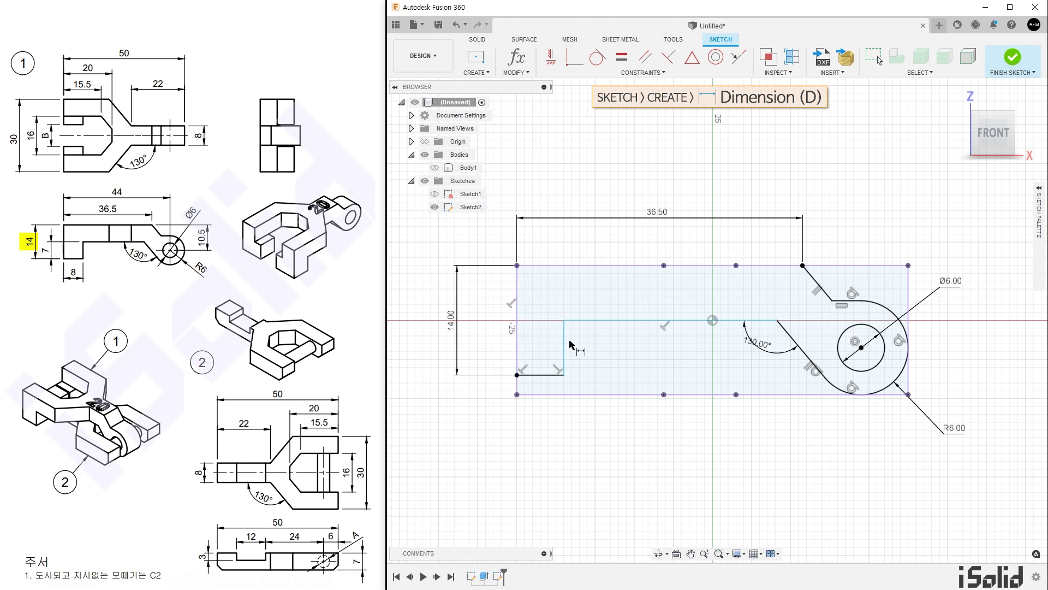
# Step: Dimension the step height between the foot's bottom line and the long horizontal line as 7 mm
pyautogui.click(563, 360)
pyautogui.click(487, 346)
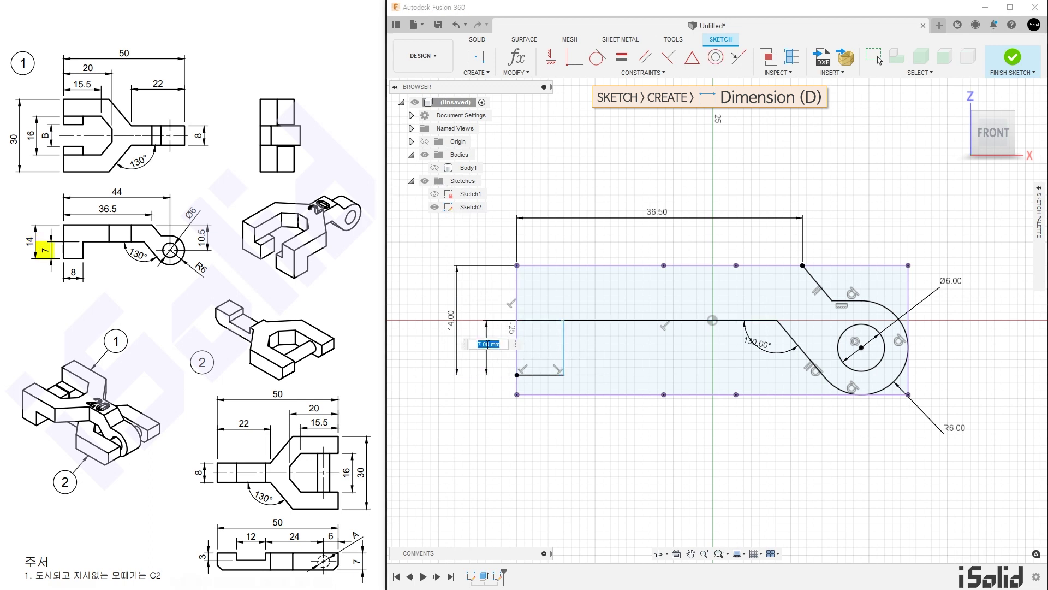
pyautogui.press('Return')
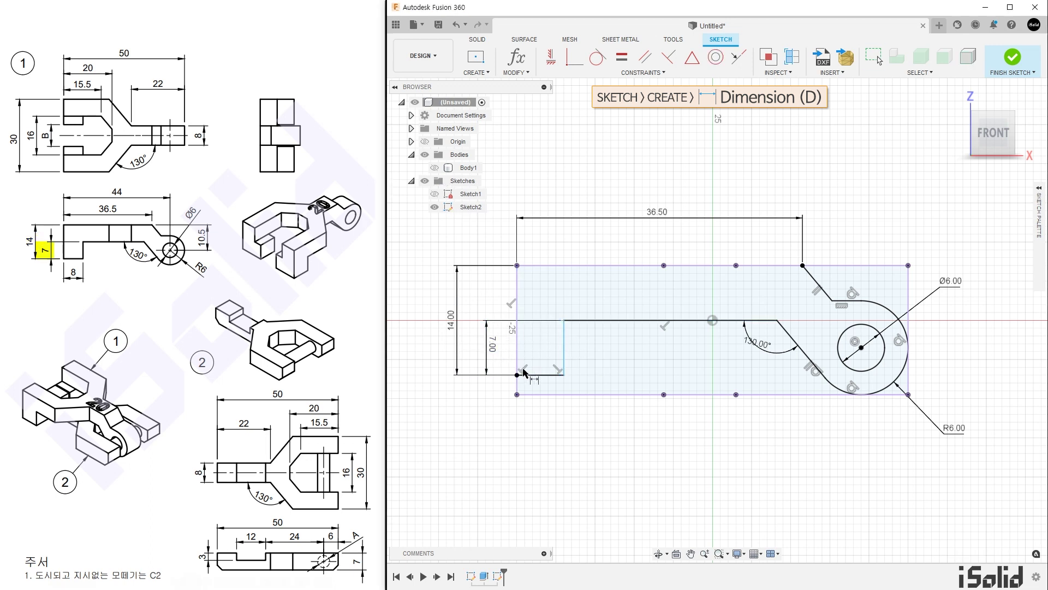
# Step: Dimension the width of the foot's bottom line as 8 mm
pyautogui.click(539, 375)
pyautogui.click(550, 433)
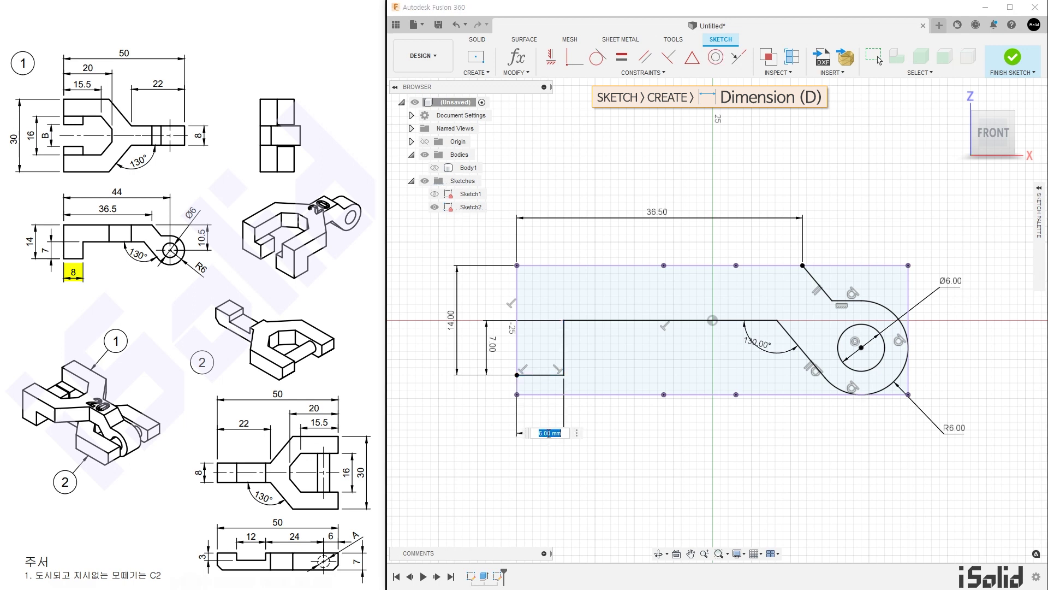
pyautogui.write('8')
pyautogui.press('Return')
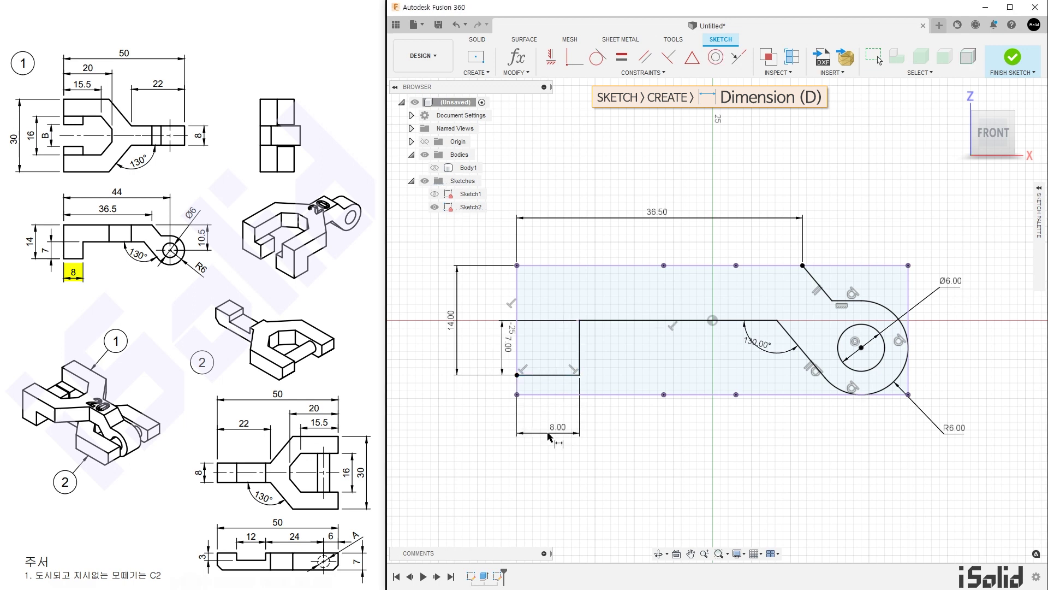
pyautogui.press('Escape')
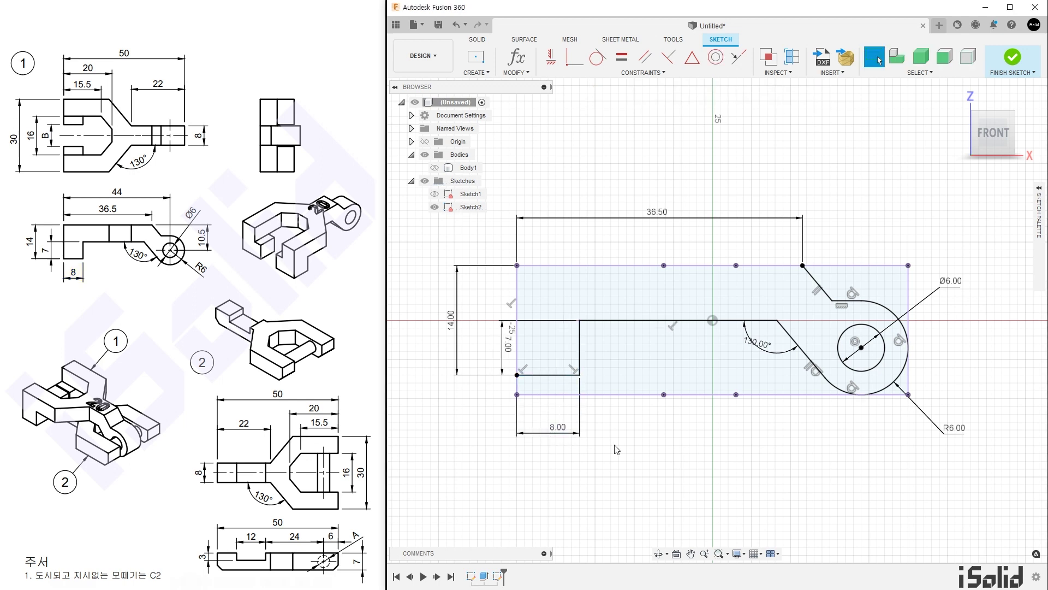
# Step: Show the body, finish the sketch, and extrude the side profile through all, flipped towards the body, with the Intersect operation
pyautogui.click(434, 167)
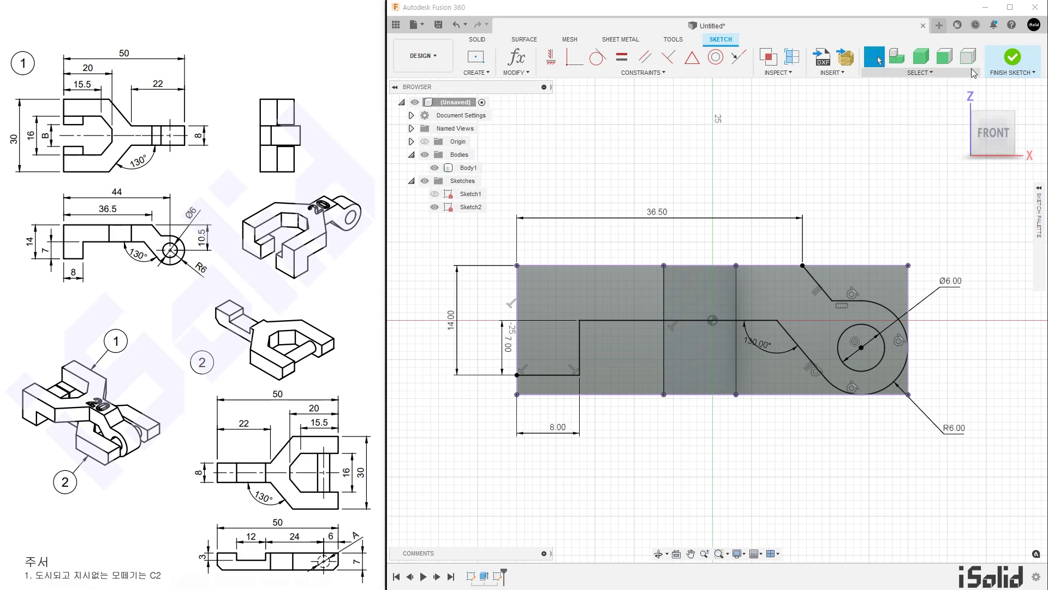
pyautogui.click(1013, 60)
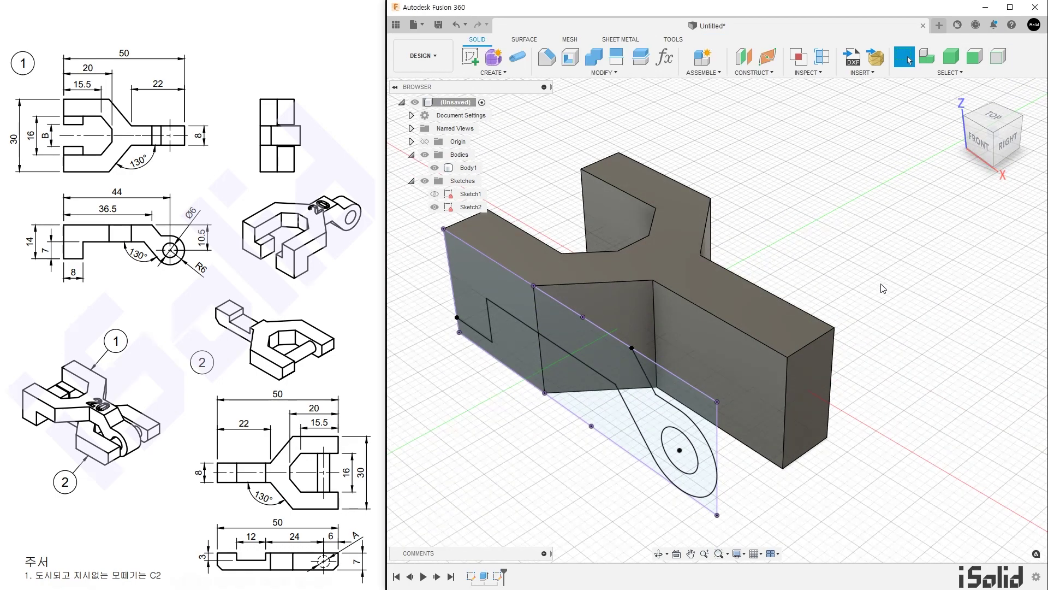
pyautogui.moveTo(869, 290); pyautogui.dragTo(910, 287, button='middle')
pyautogui.press('e')
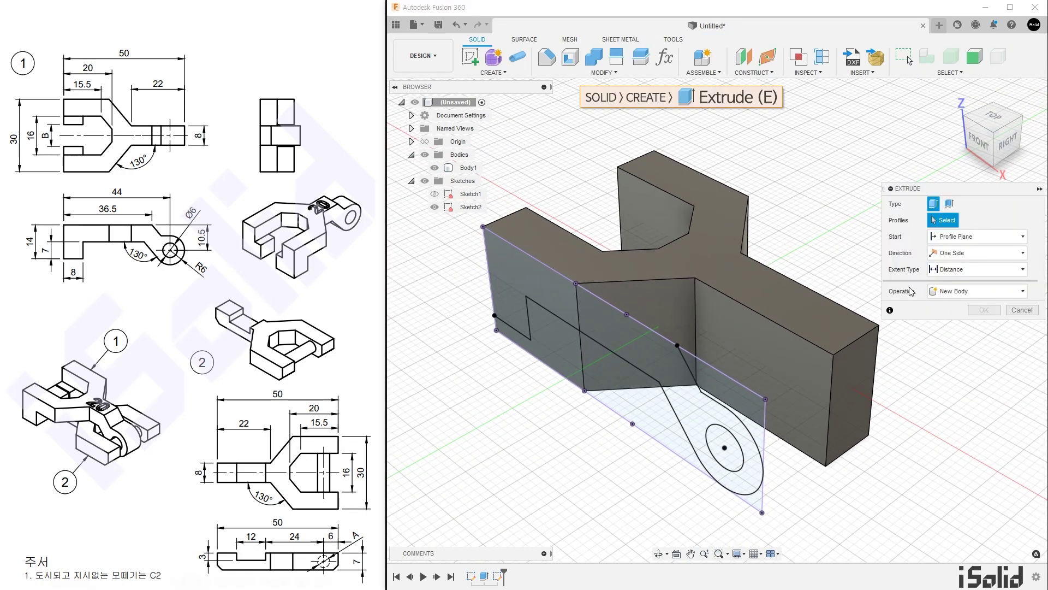
pyautogui.click(758, 474)
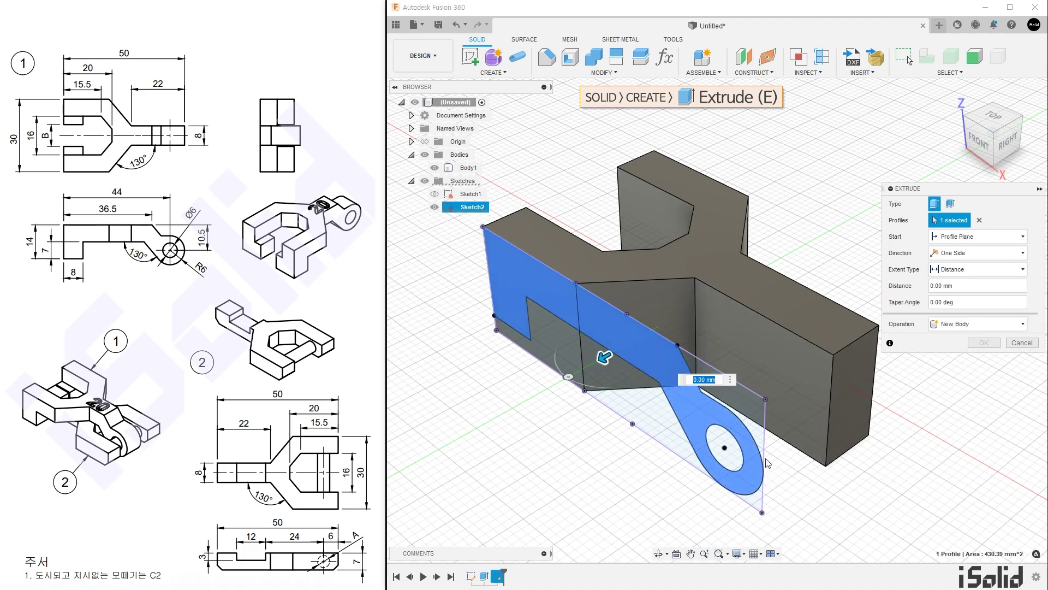
pyautogui.click(987, 272)
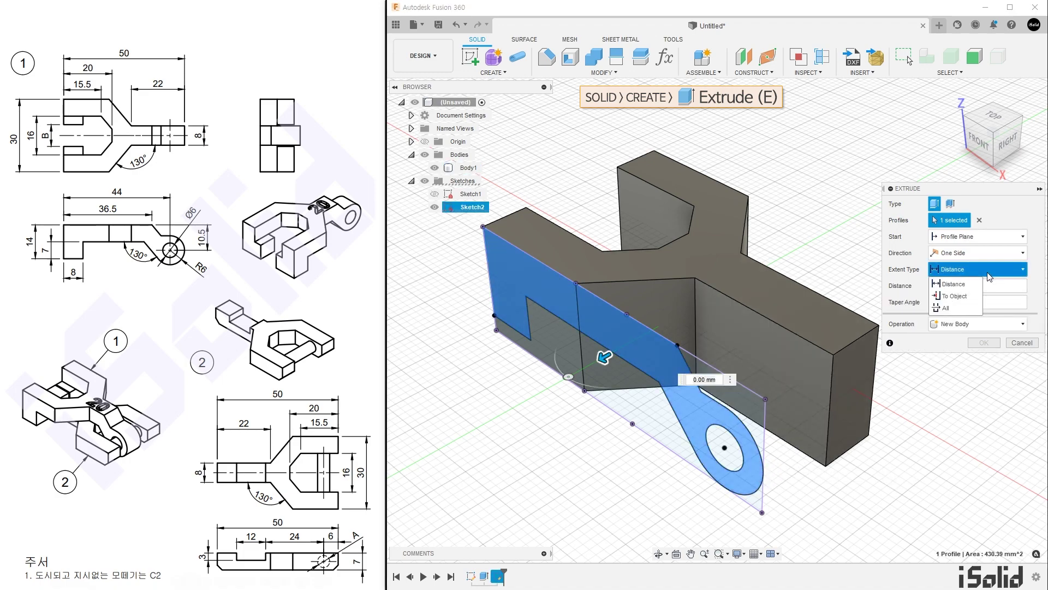
pyautogui.click(957, 309)
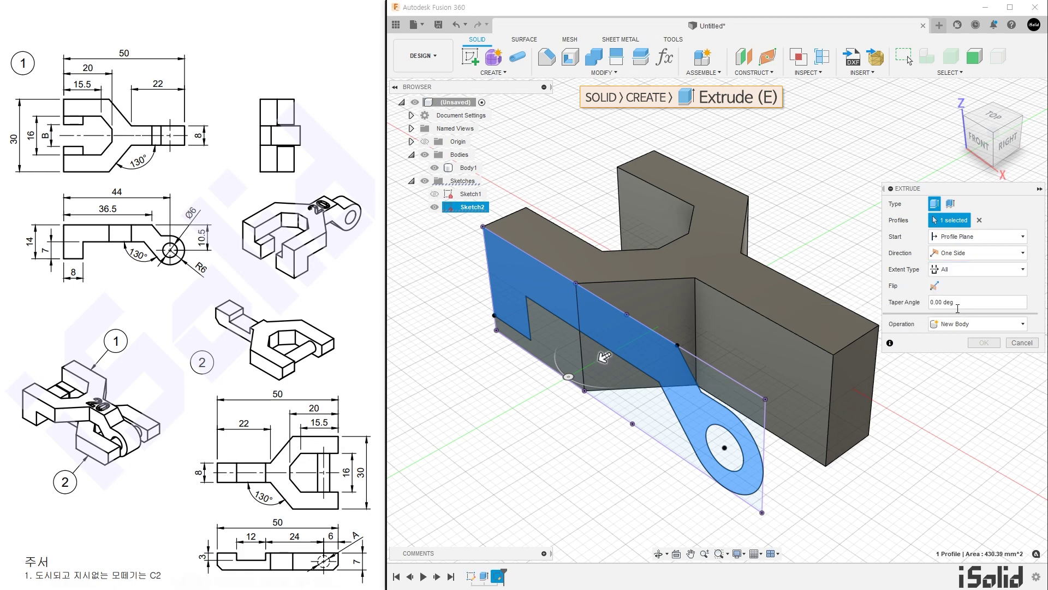
pyautogui.click(935, 286)
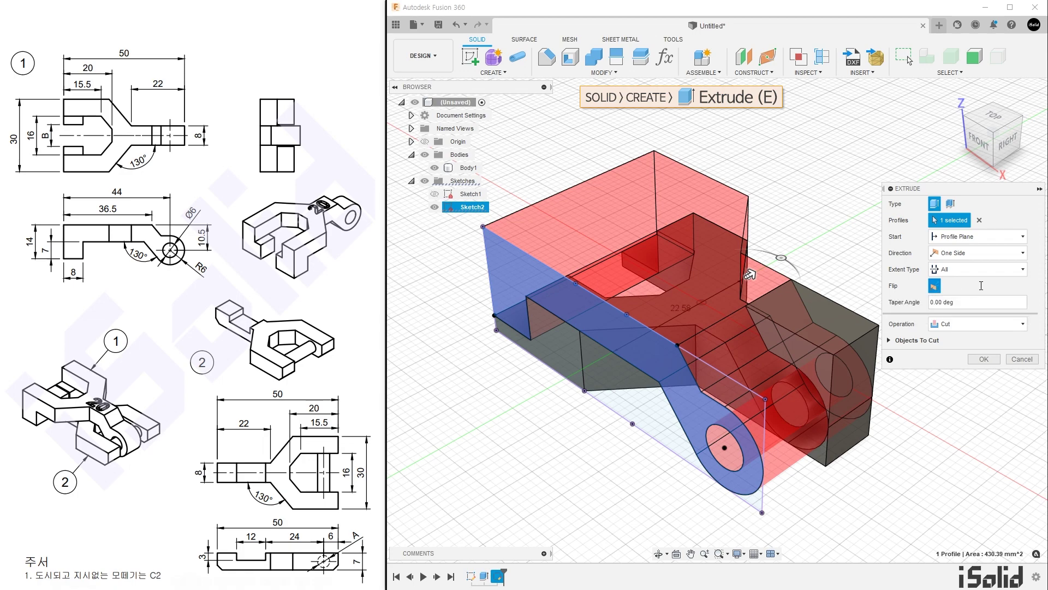
pyautogui.click(1010, 325)
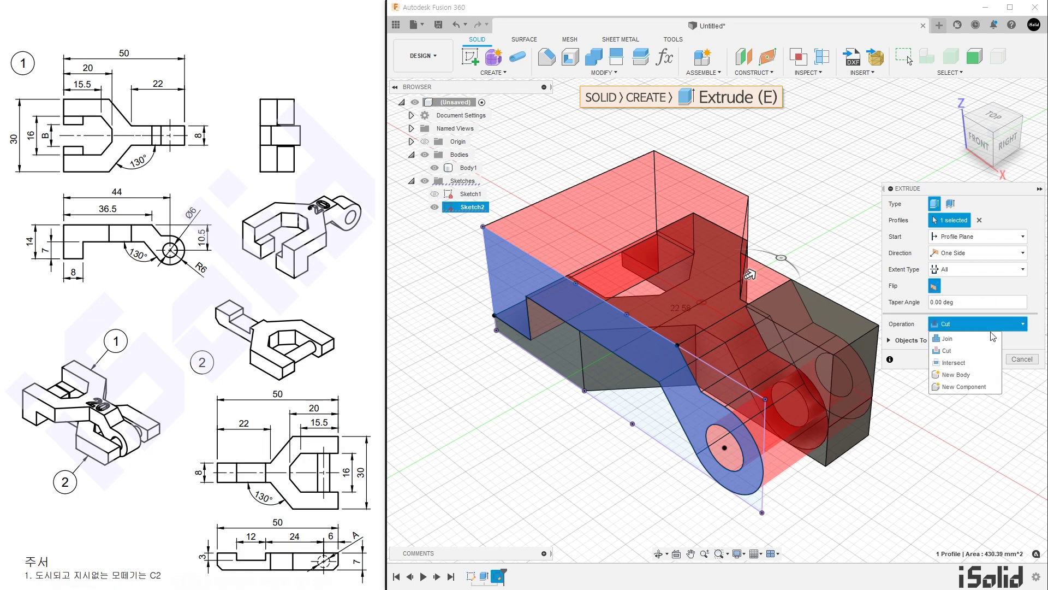
pyautogui.click(980, 363)
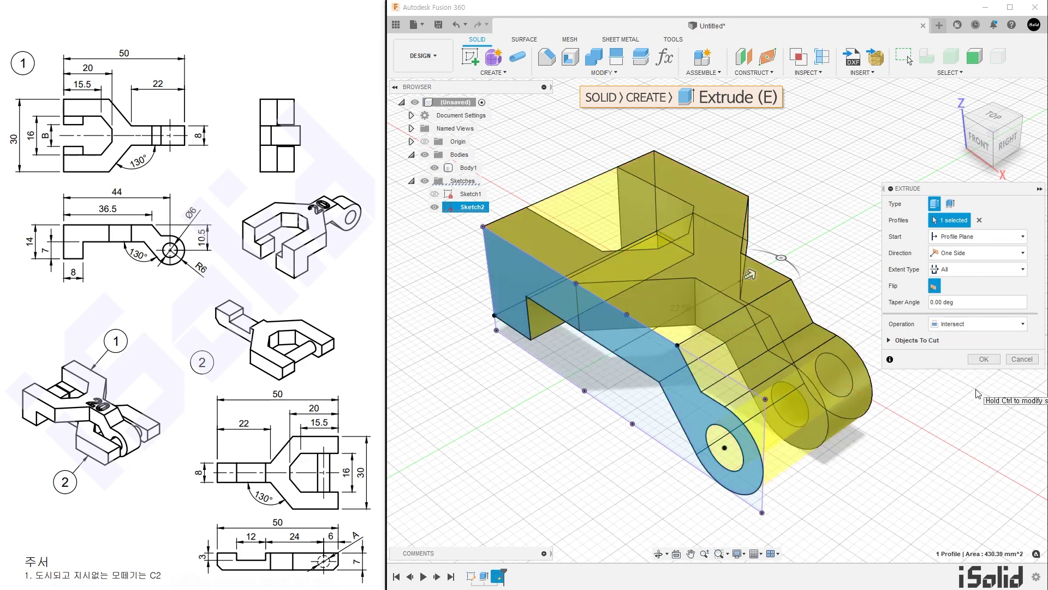
pyautogui.click(984, 358)
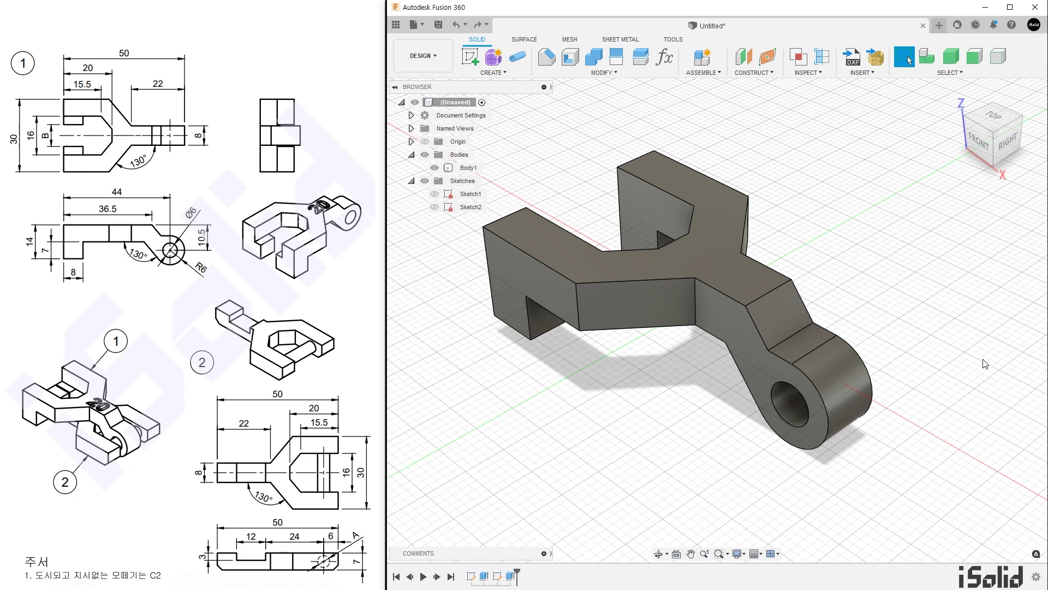
# Step: Extrude the two small rectangles of Sketch1 inside the fork tips by -7 mm as a Join, with the sketch shown only for this
pyautogui.click(434, 194)
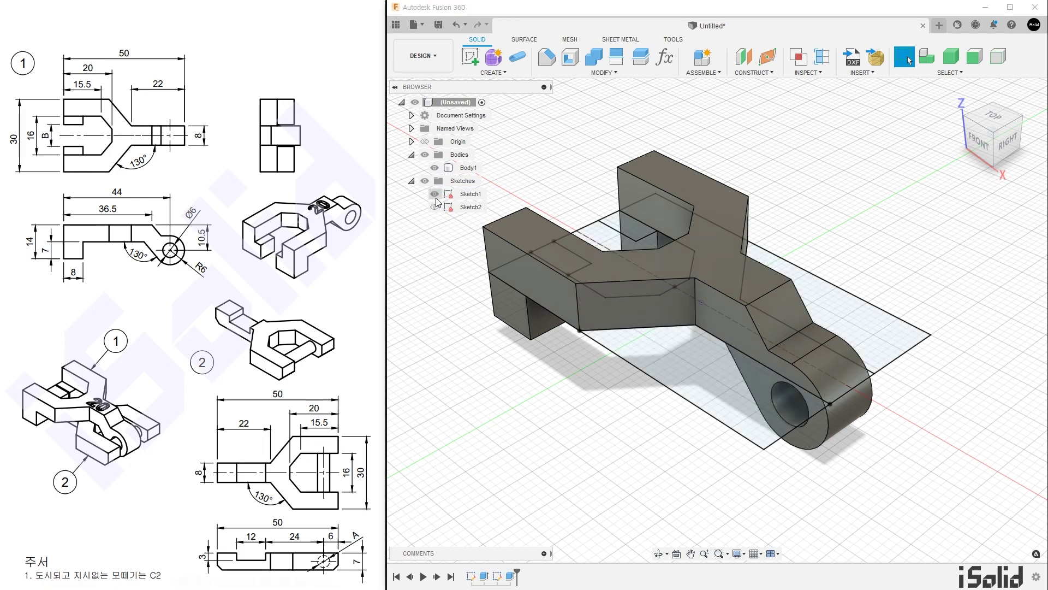
pyautogui.press('e')
pyautogui.keyDown('shift'); pyautogui.moveTo(487, 379); pyautogui.dragTo(644, 384, button='middle'); pyautogui.keyUp('shift')
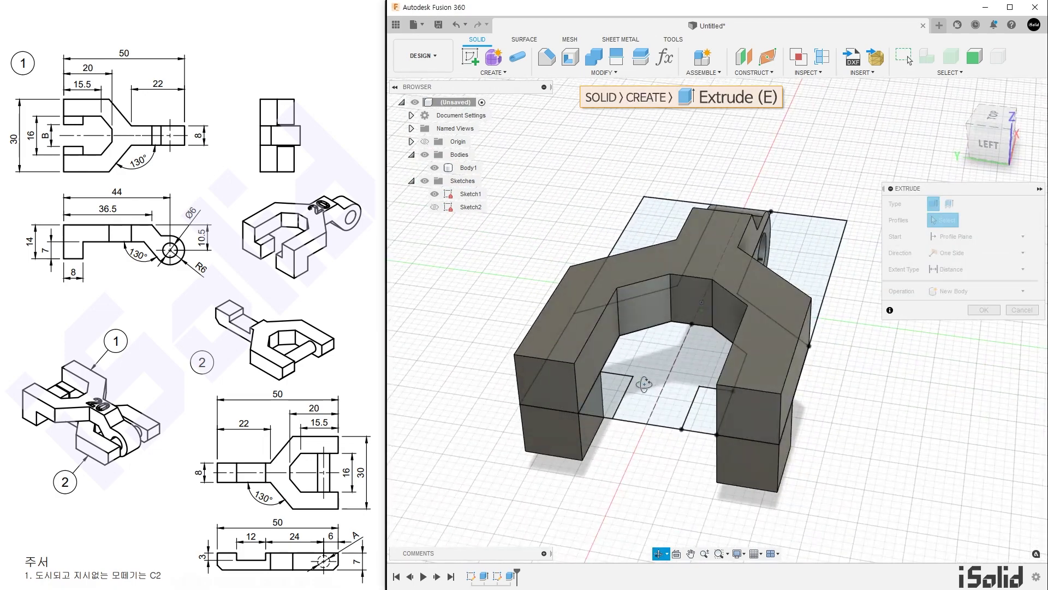
pyautogui.click(611, 410)
pyautogui.click(701, 415)
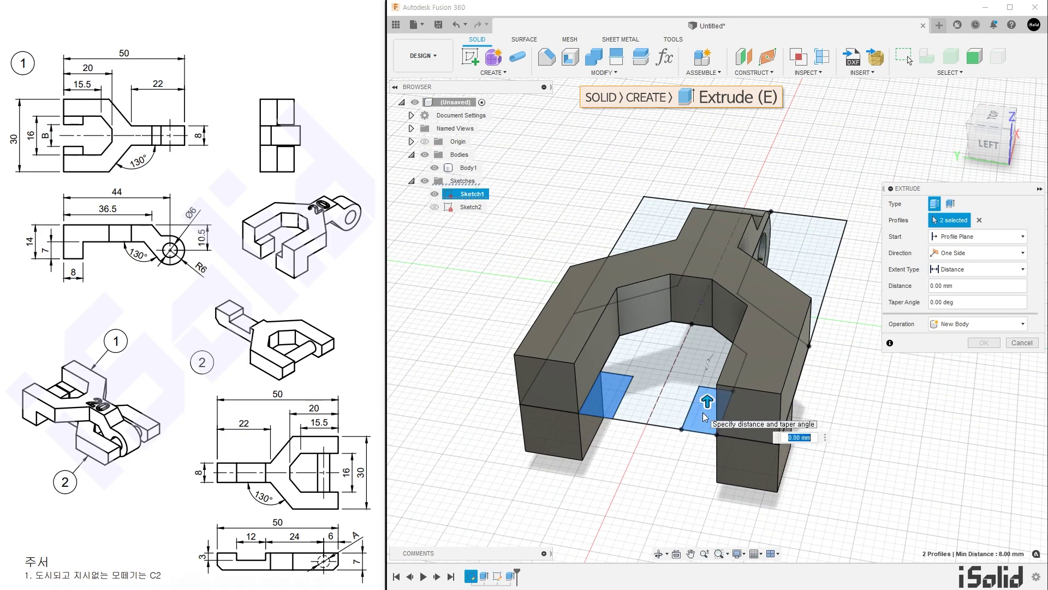
pyautogui.moveTo(960, 287); pyautogui.dragTo(915, 292)
pyautogui.write('-7')
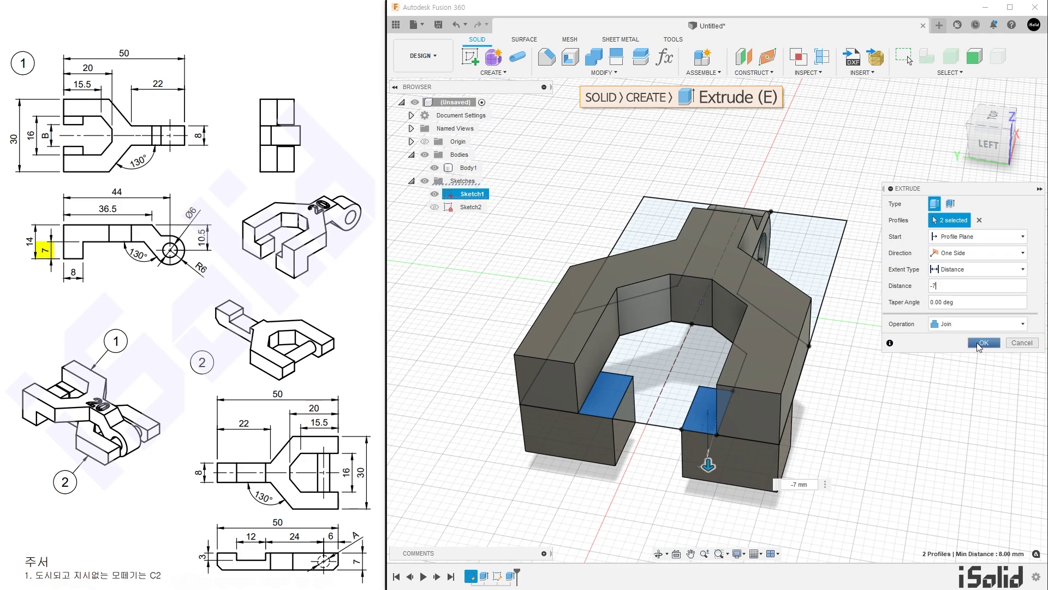
pyautogui.click(982, 343)
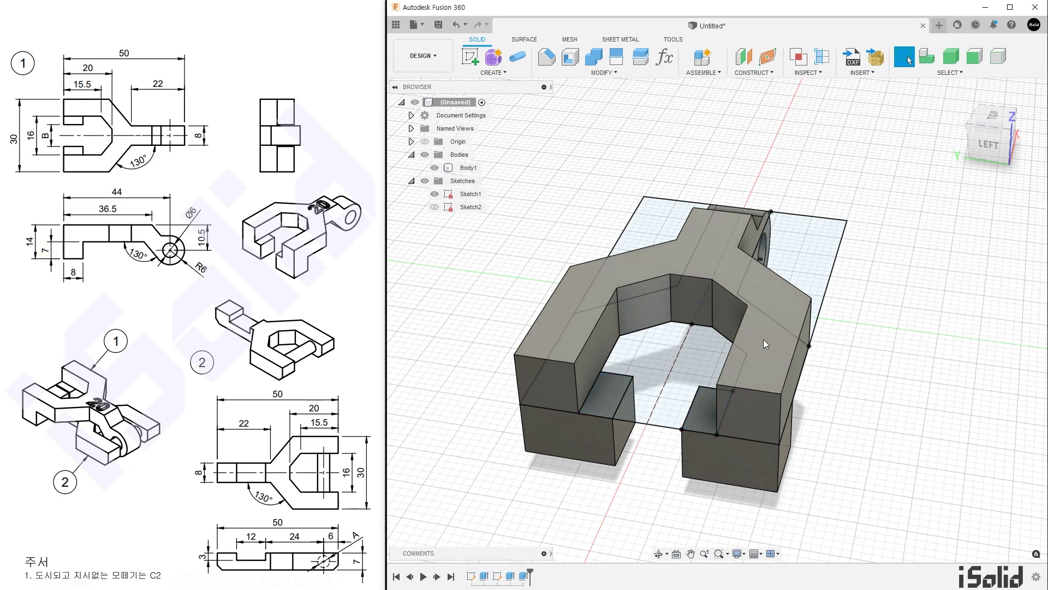
pyautogui.click(435, 194)
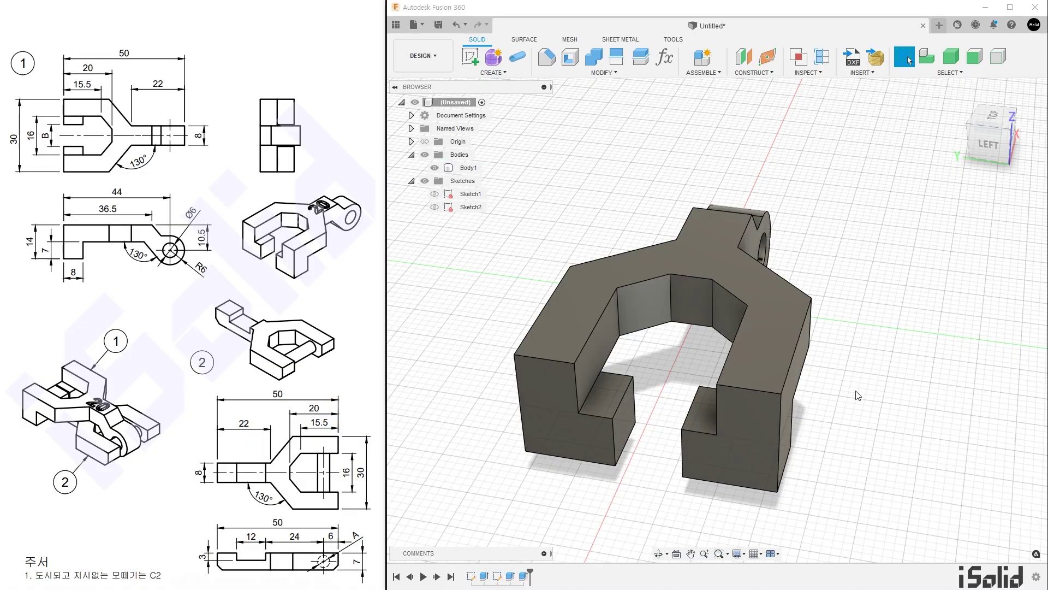
# Step: Sketch the text "20" in bold Arial, 6.5 mm high, on the link's top face where the fork meets the shank
pyautogui.keyDown('shift'); pyautogui.moveTo(929, 363); pyautogui.dragTo(782, 404, button='middle'); pyautogui.keyUp('shift')
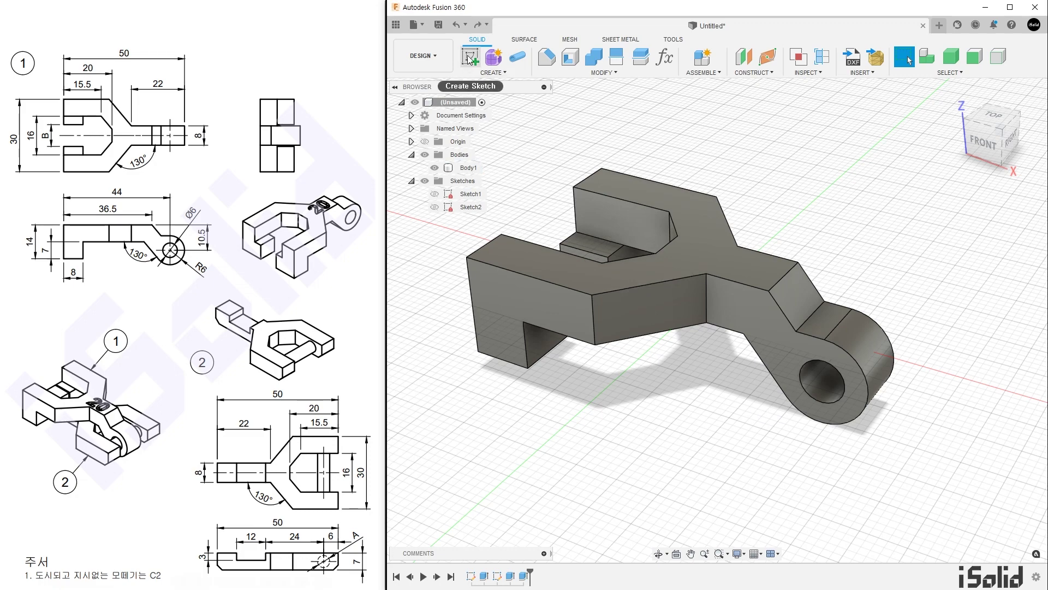
pyautogui.click(470, 59)
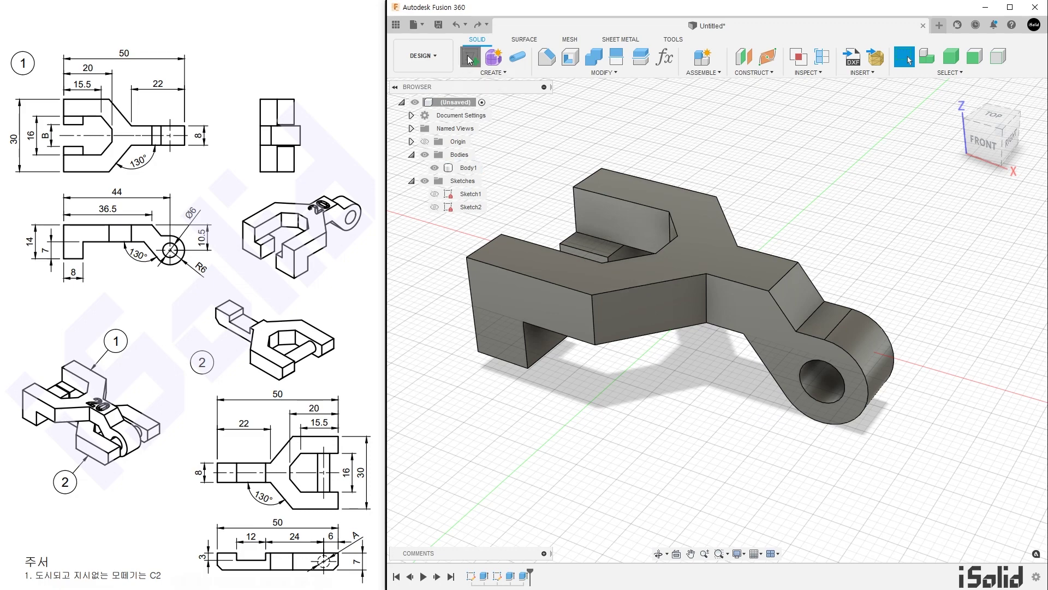
pyautogui.click(575, 272)
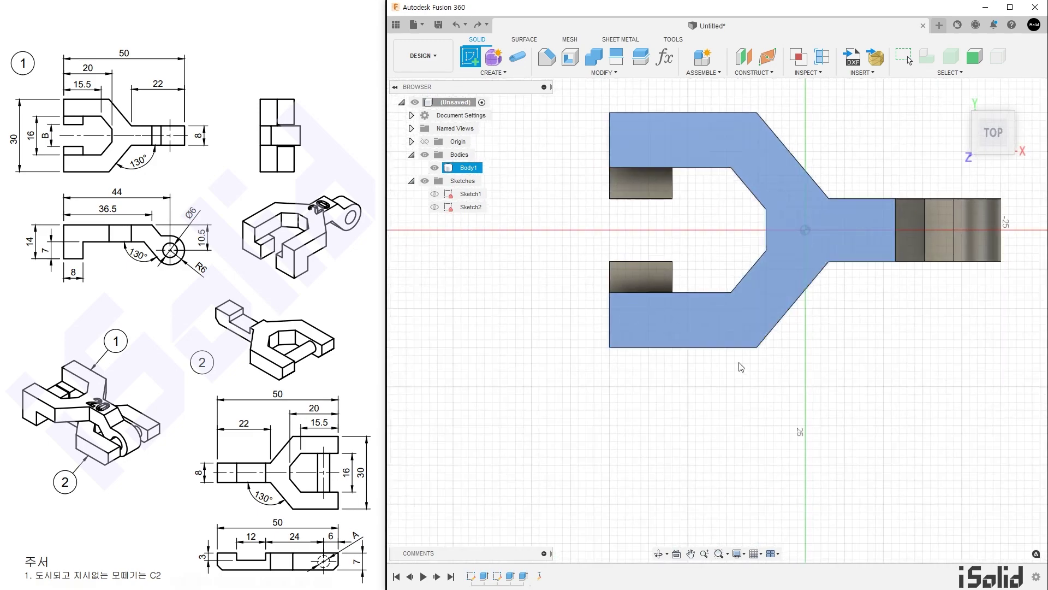
pyautogui.moveTo(739, 364)
pyautogui.mouseDown(button='middle')
pyautogui.moveTo(803, 379)
pyautogui.moveTo(706, 455)
pyautogui.mouseUp(button='middle')
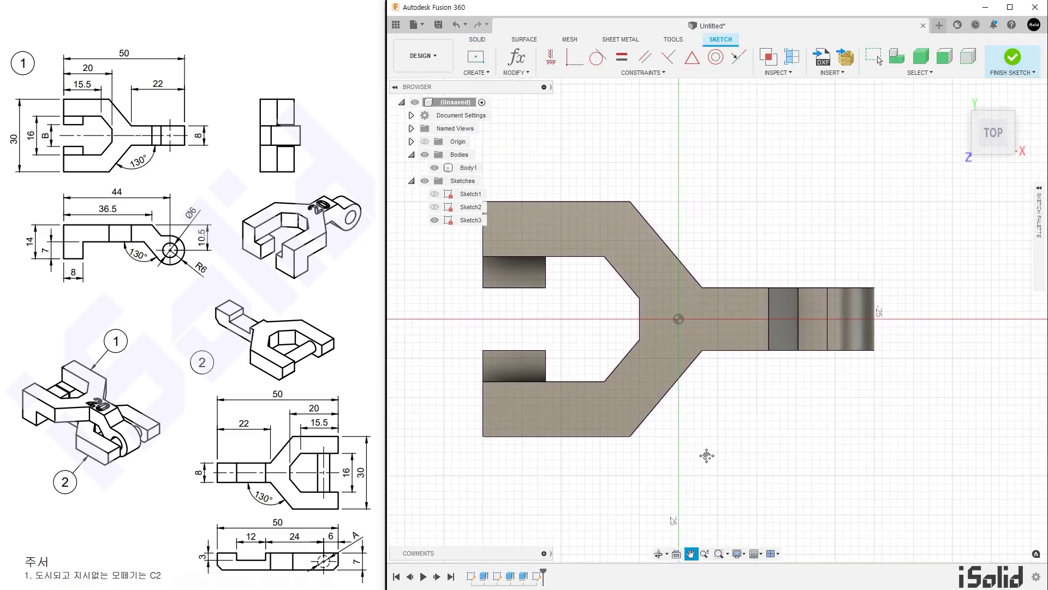
pyautogui.click(489, 76)
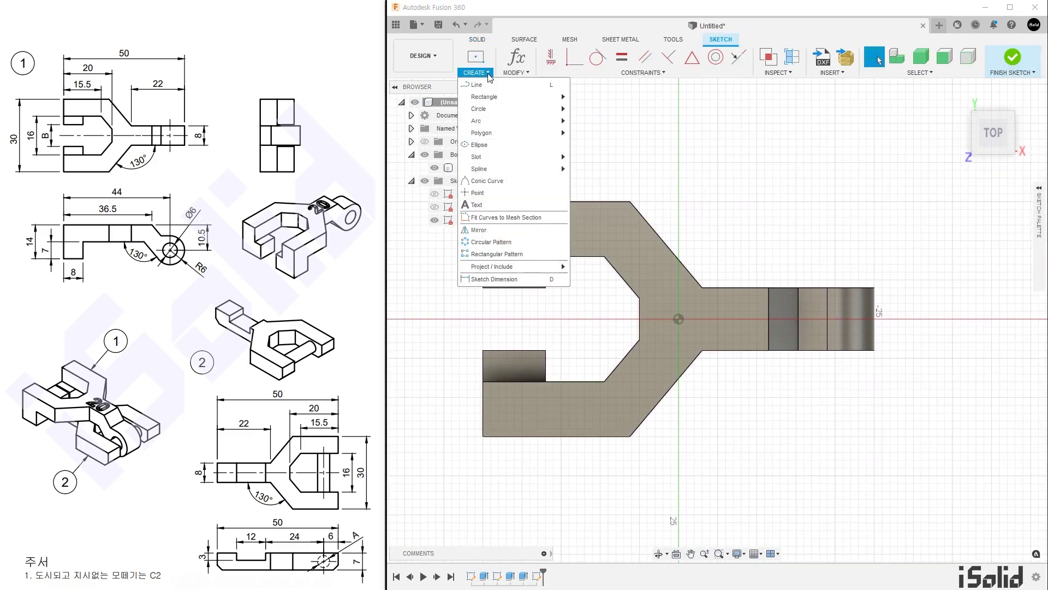
pyautogui.click(519, 204)
pyautogui.scroll(2, 704, 312)
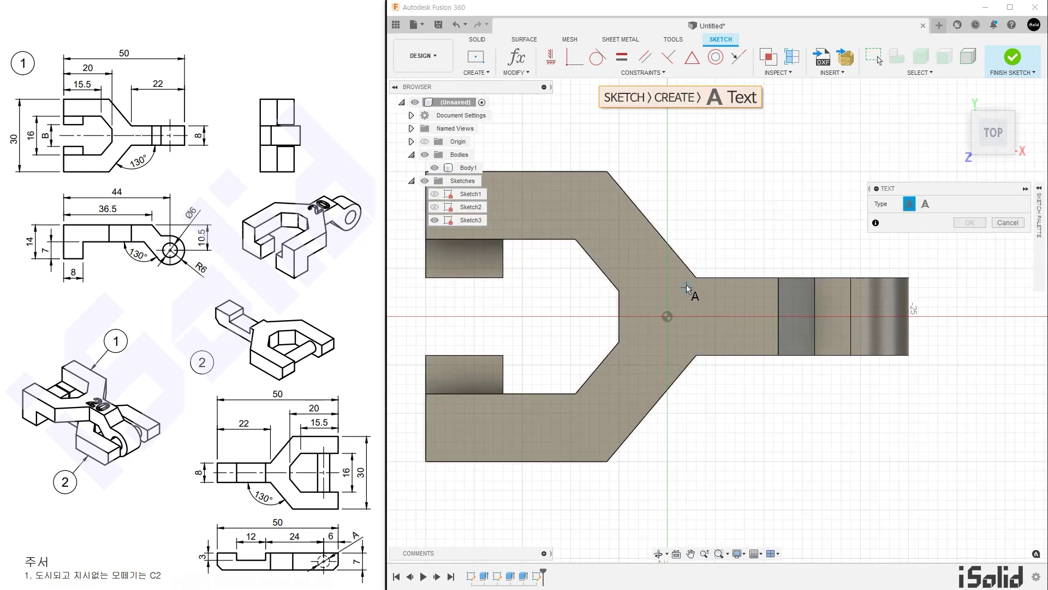
pyautogui.click(744, 343)
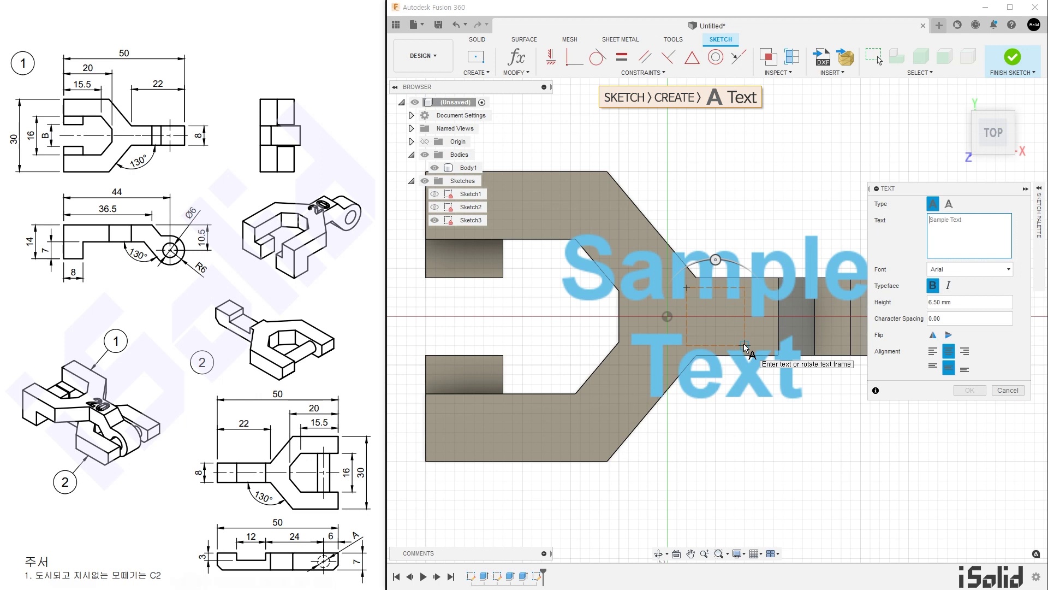
pyautogui.write('20')
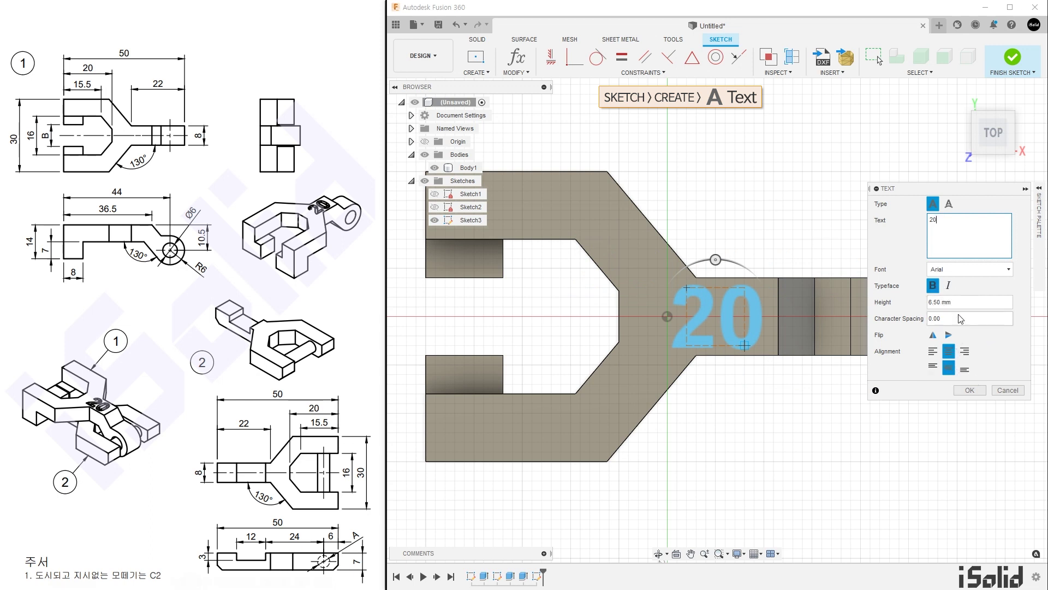
pyautogui.click(929, 302)
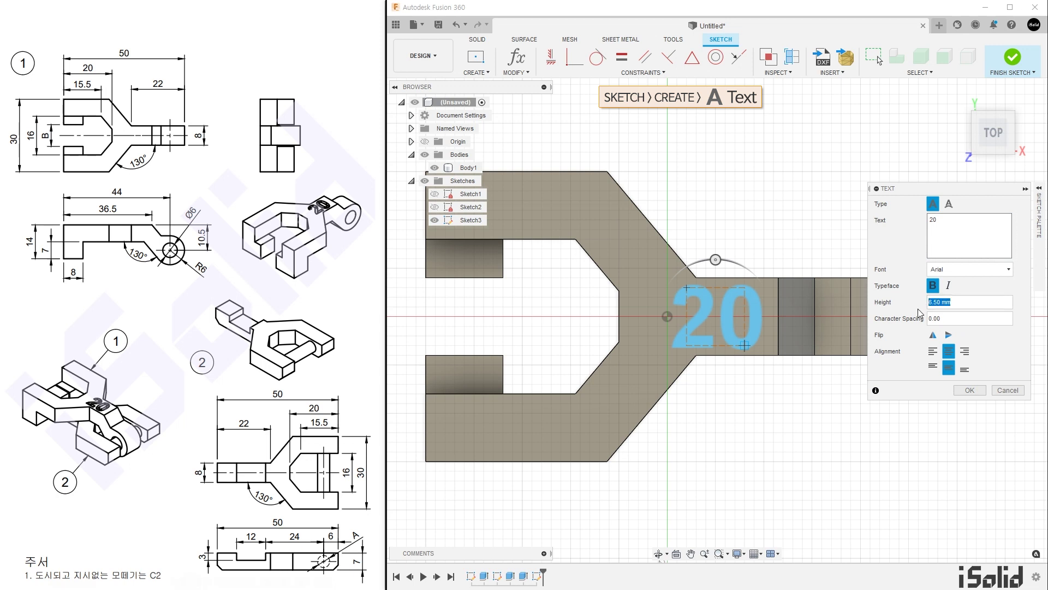
pyautogui.click(980, 391)
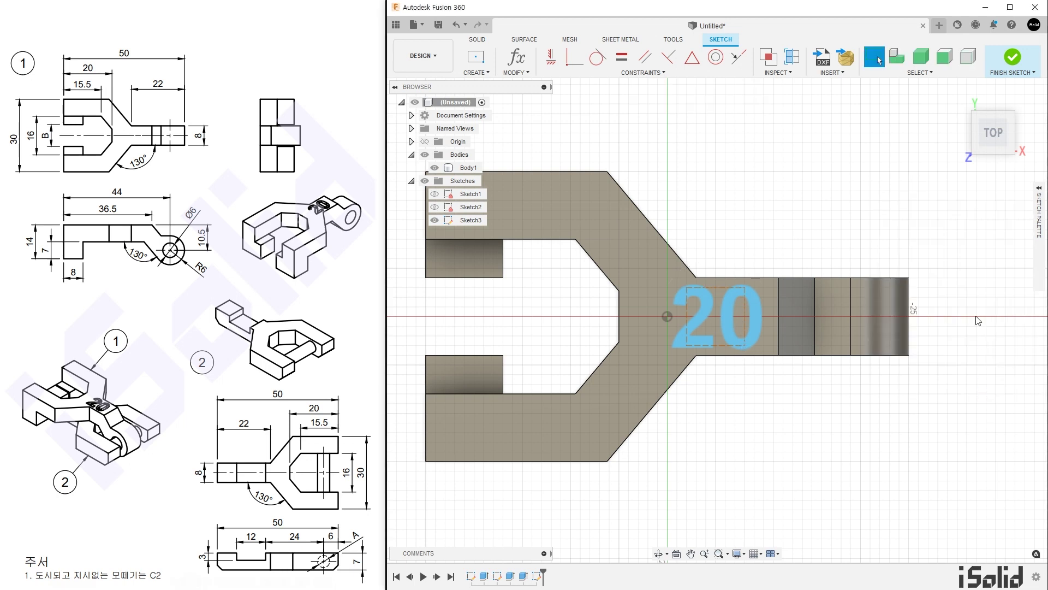
pyautogui.click(956, 93)
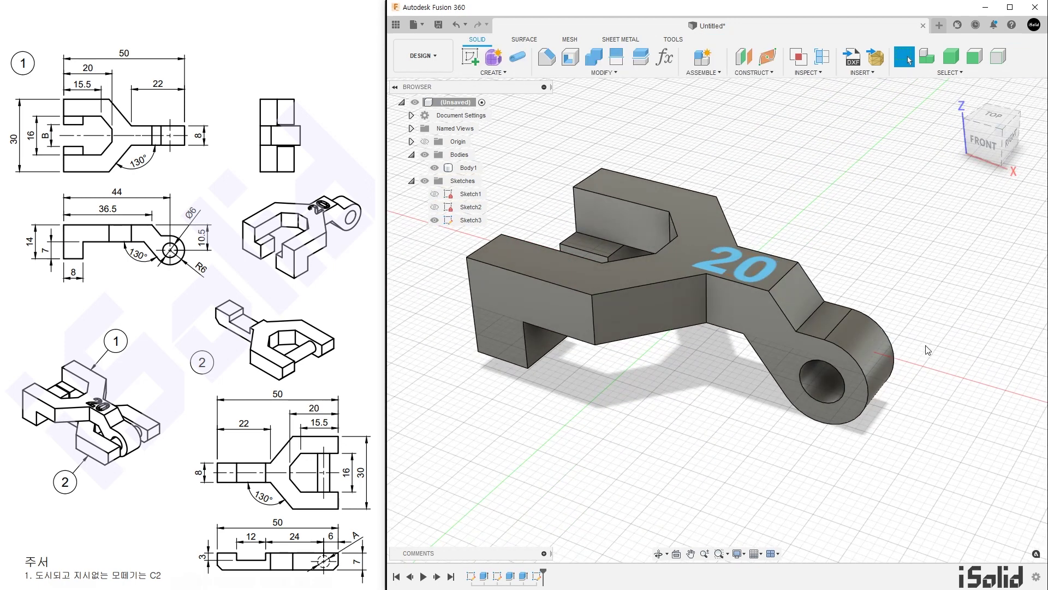
# Step: Cut the "20" text into the top face by extruding it -1 mm
pyautogui.press('e')
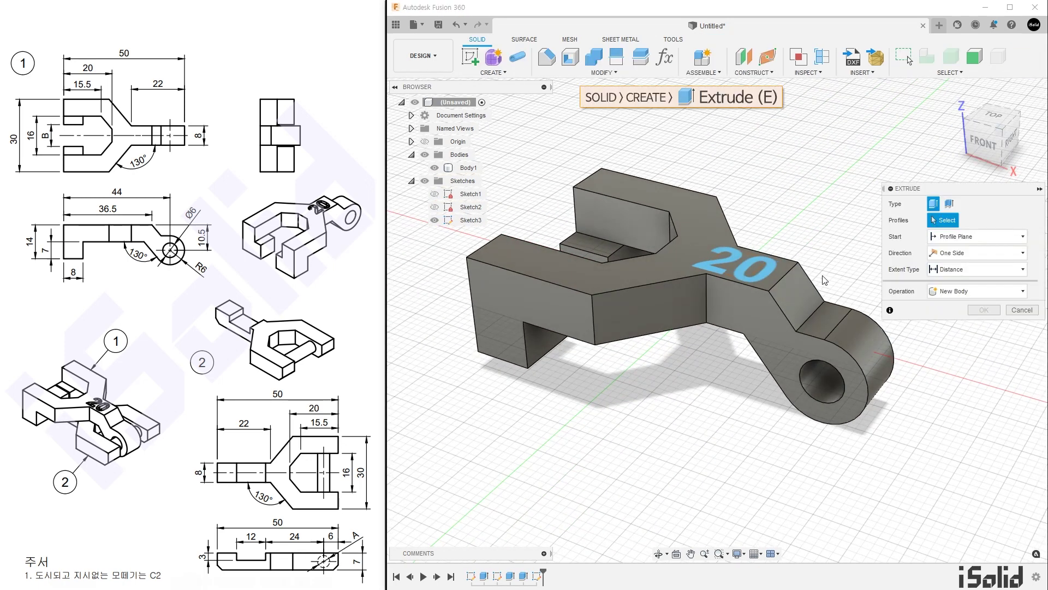
pyautogui.click(770, 268)
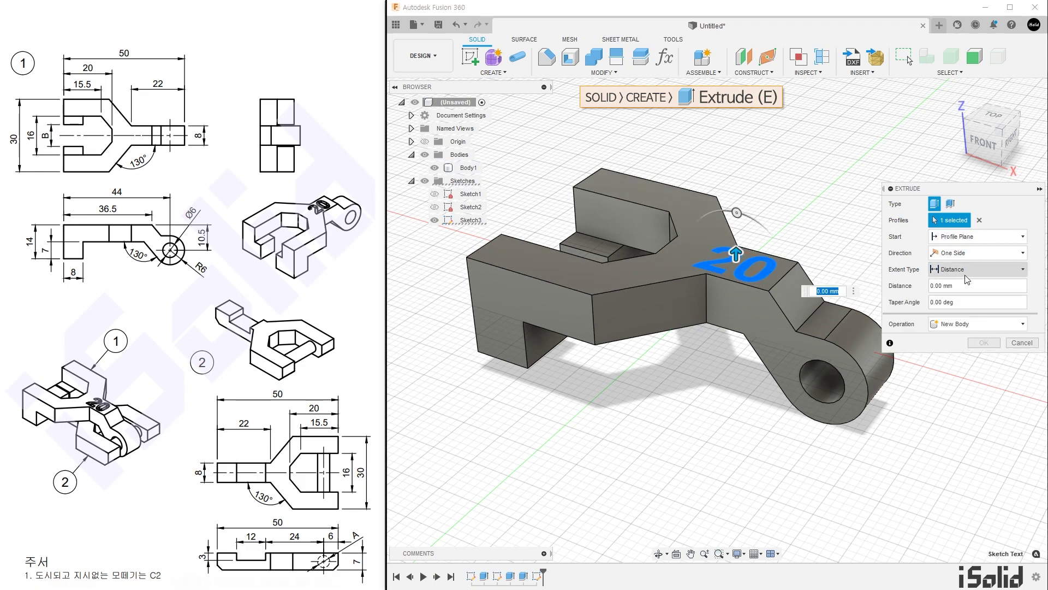
pyautogui.moveTo(968, 286); pyautogui.dragTo(905, 286)
pyautogui.write('-1')
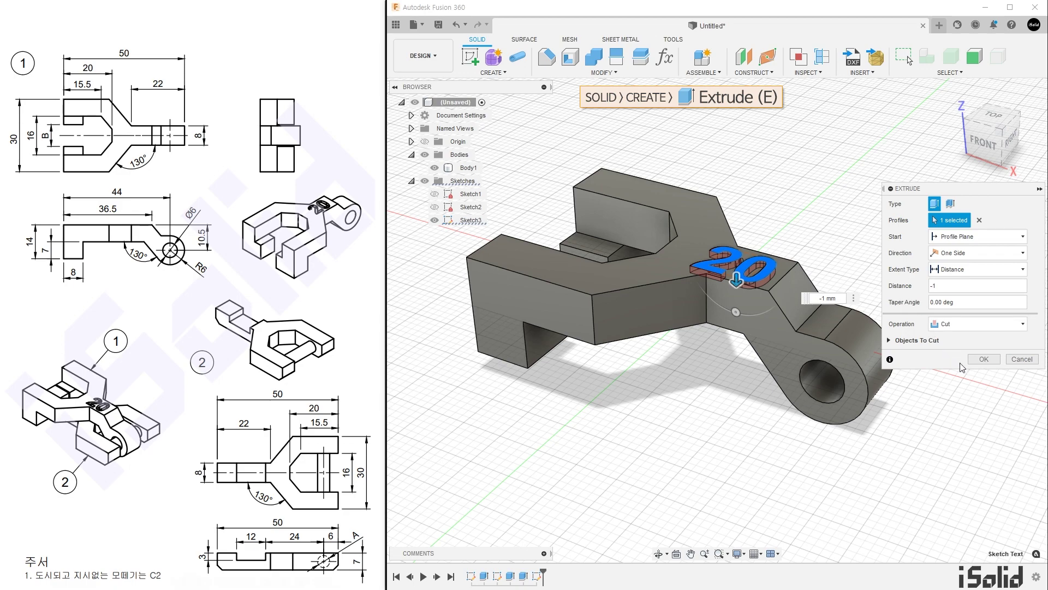
pyautogui.click(984, 359)
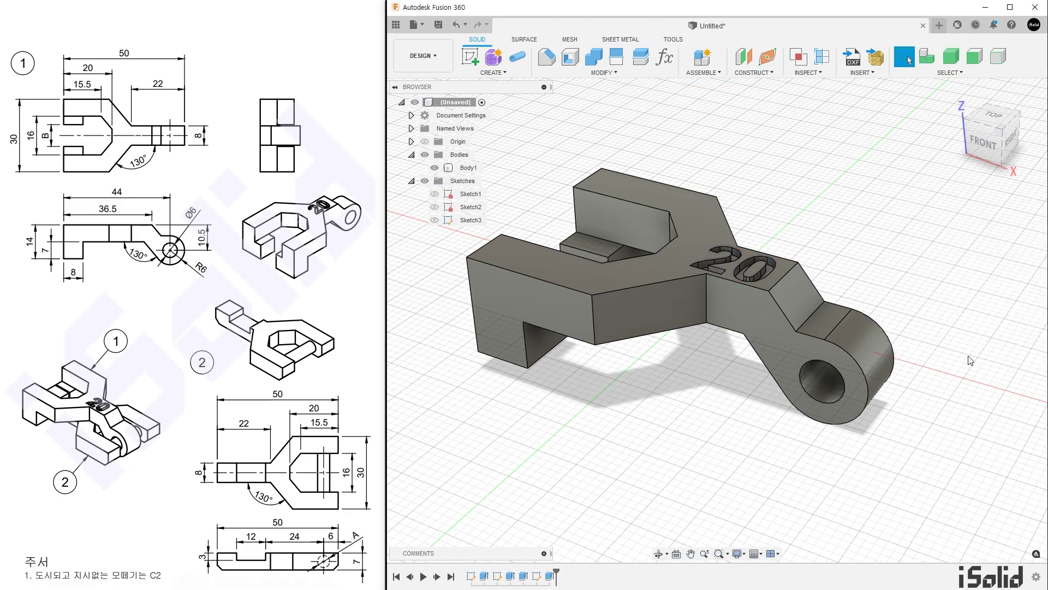
pyautogui.keyDown('shift'); pyautogui.moveTo(970, 361); pyautogui.dragTo(940, 326, button='middle'); pyautogui.keyUp('shift')
pyautogui.press('Escape')
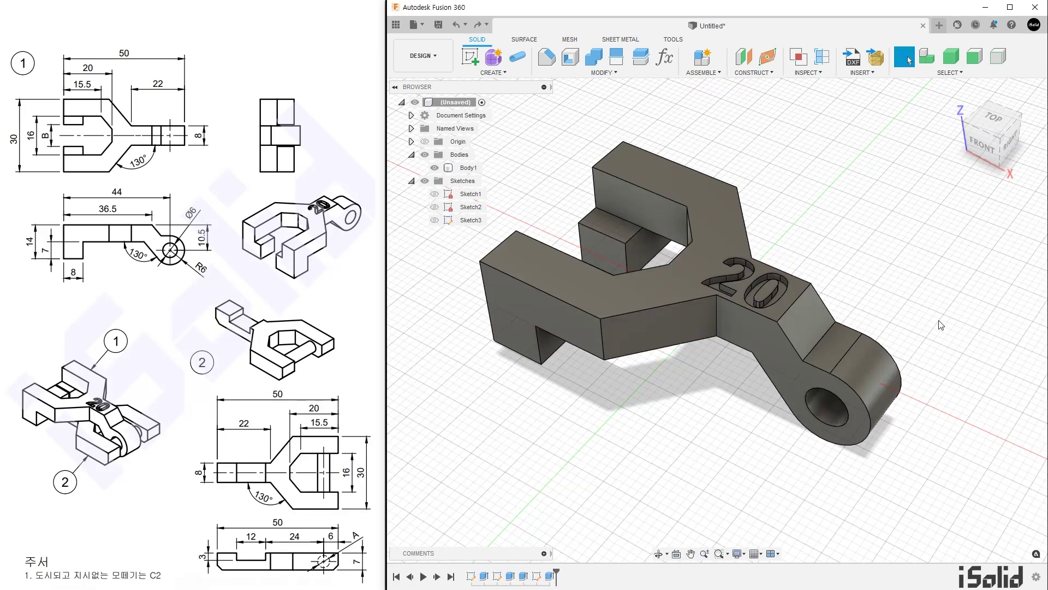
# Step: Extrude Sketch1's Y-shaped fork profile 7 mm as a new body, with Body1 hidden and the sketch shown only for this
pyautogui.click(434, 167)
pyautogui.click(435, 194)
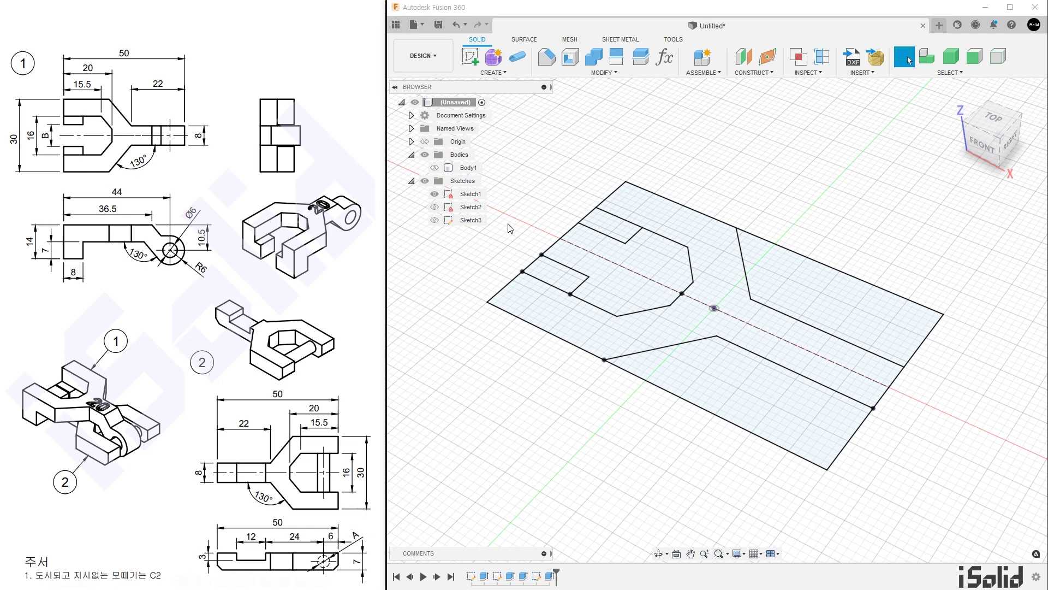
pyautogui.press('e')
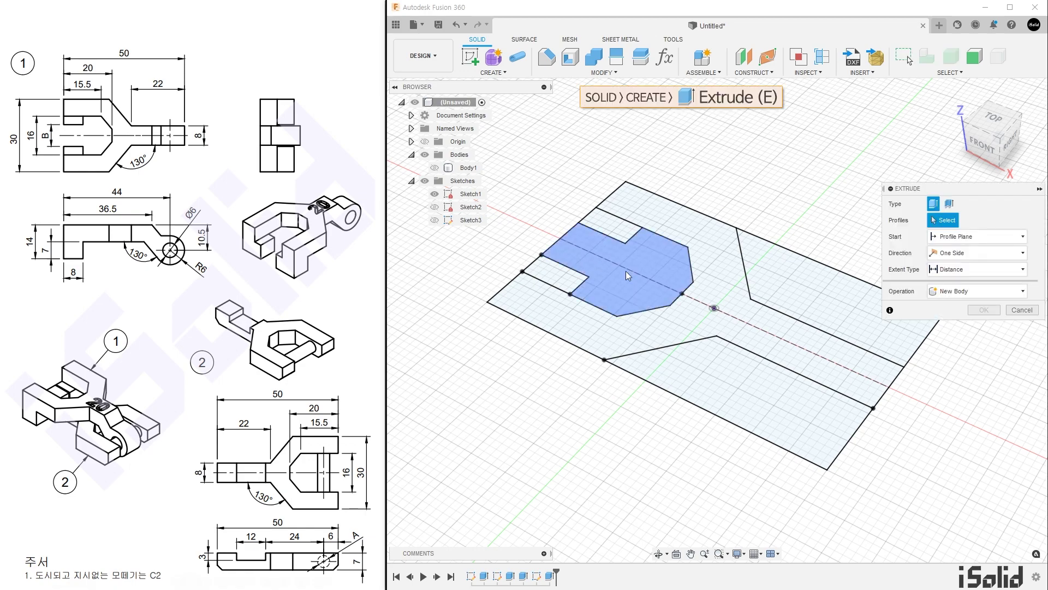
pyautogui.click(752, 331)
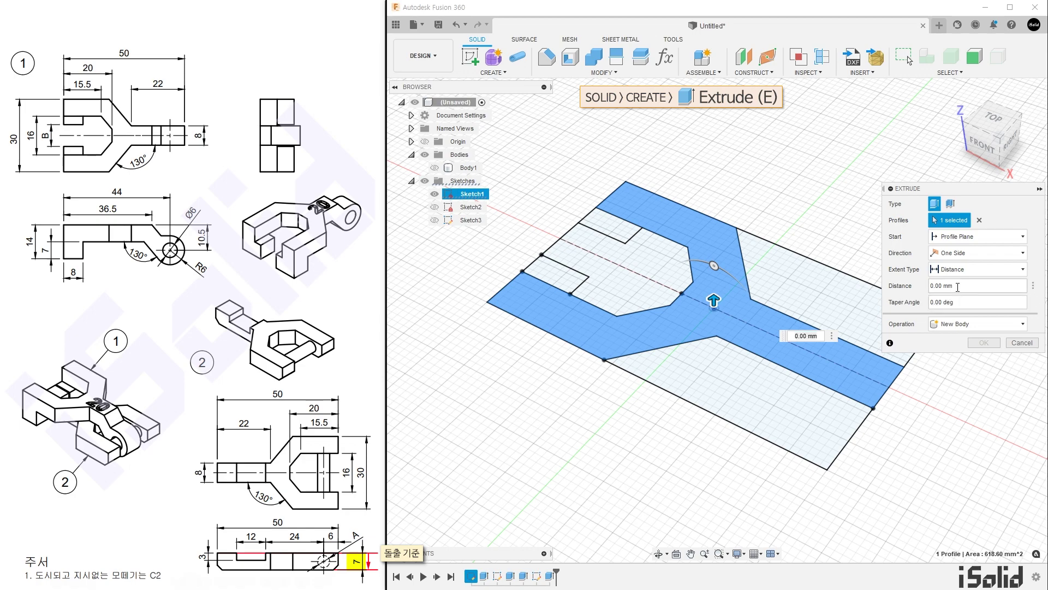
pyautogui.click(930, 287)
pyautogui.write('7')
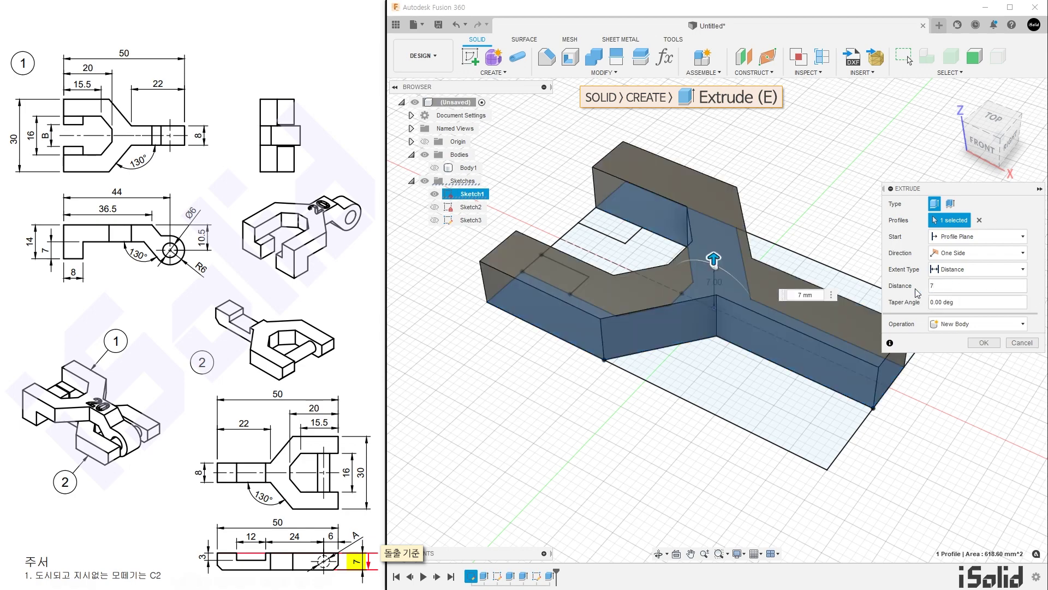
pyautogui.click(981, 343)
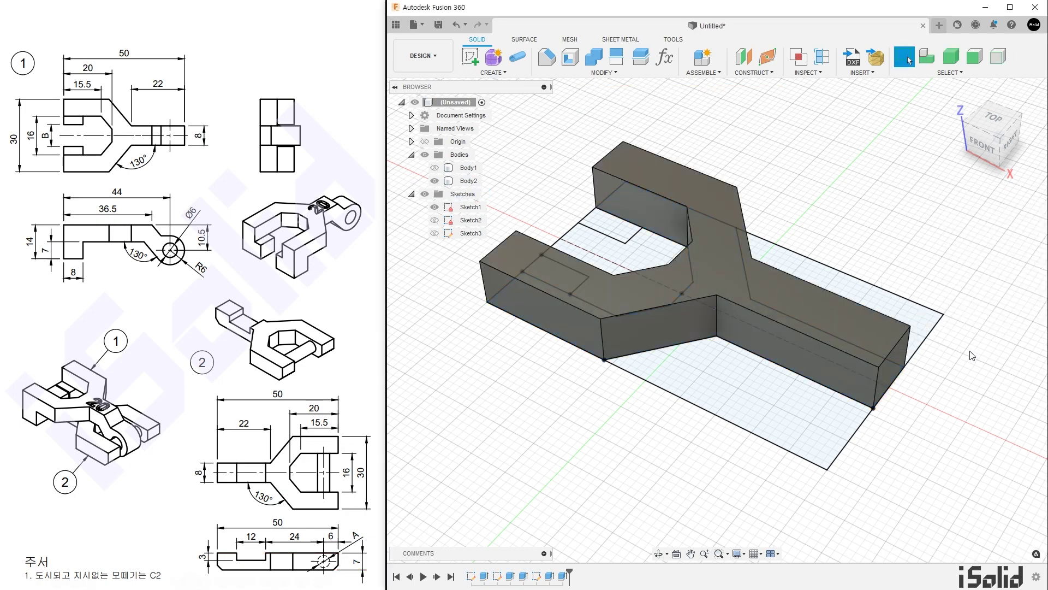
pyautogui.click(432, 208)
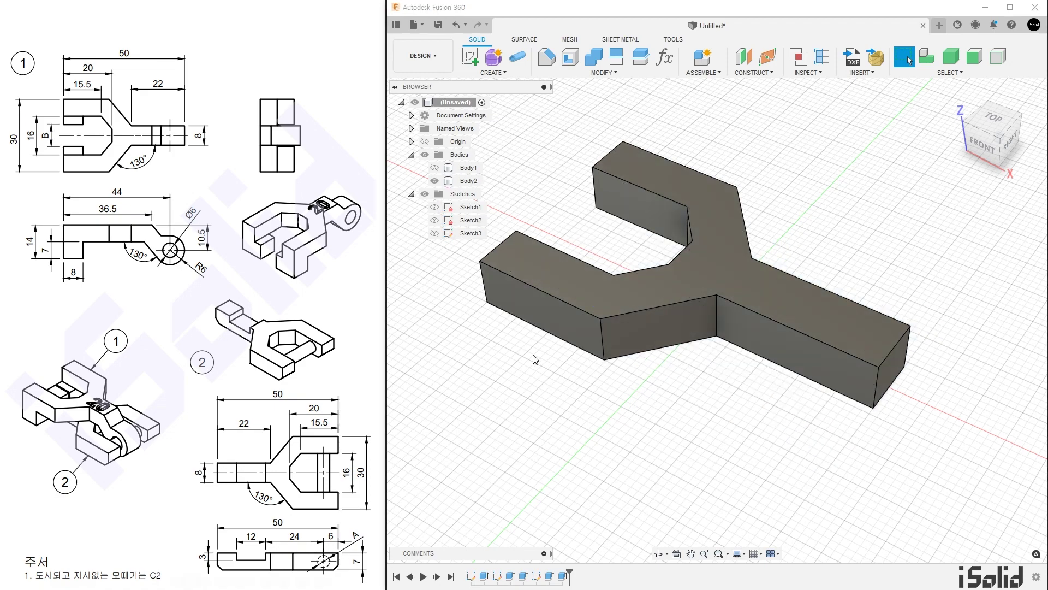
# Step: Rotate the new fork body, Body2, by 180 degrees about the origin's Y axis without copying it
pyautogui.press('m')
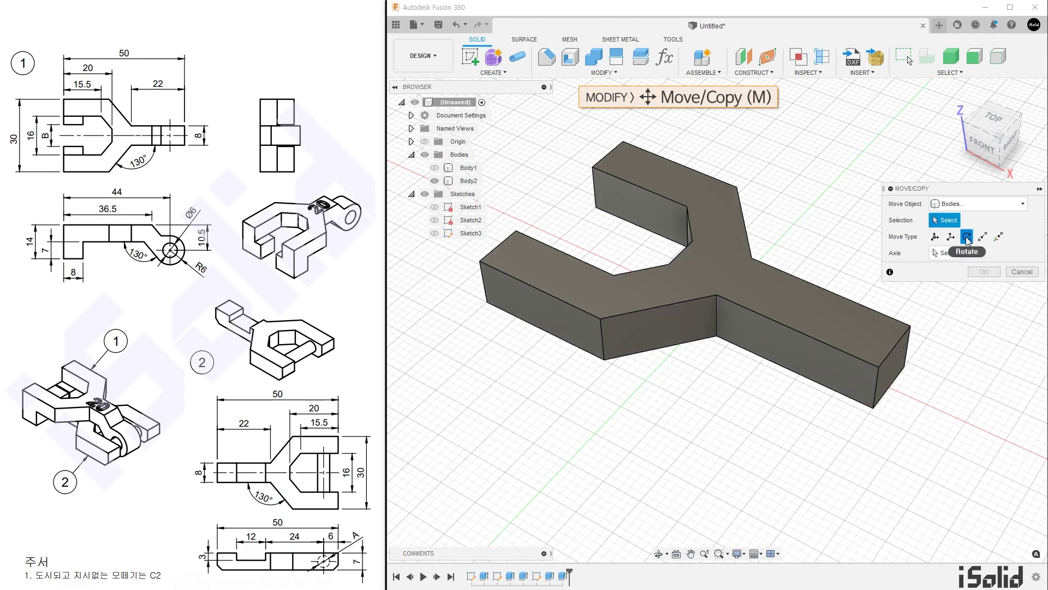
pyautogui.click(879, 325)
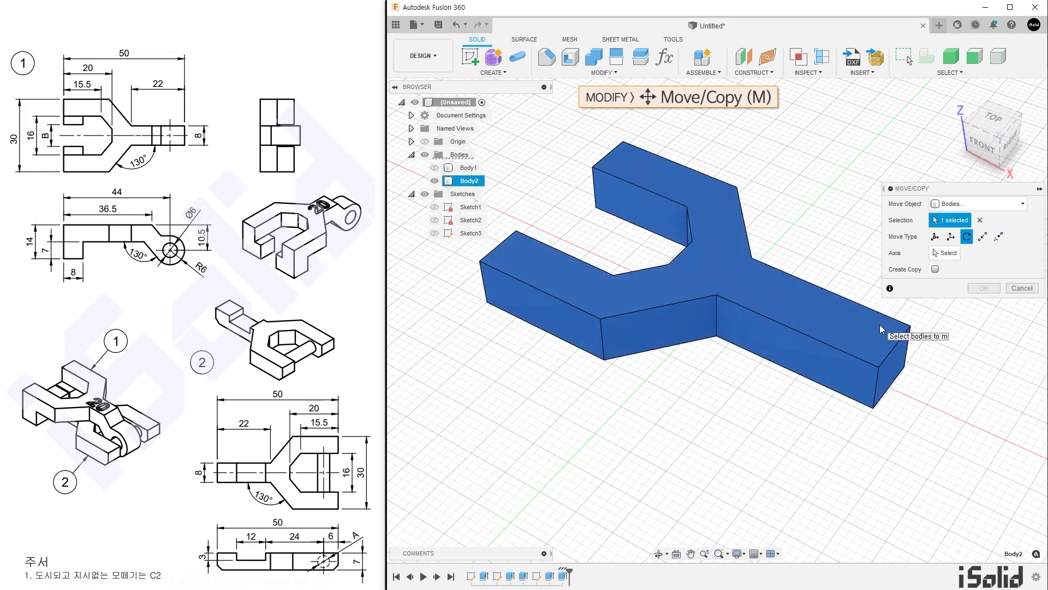
pyautogui.click(948, 252)
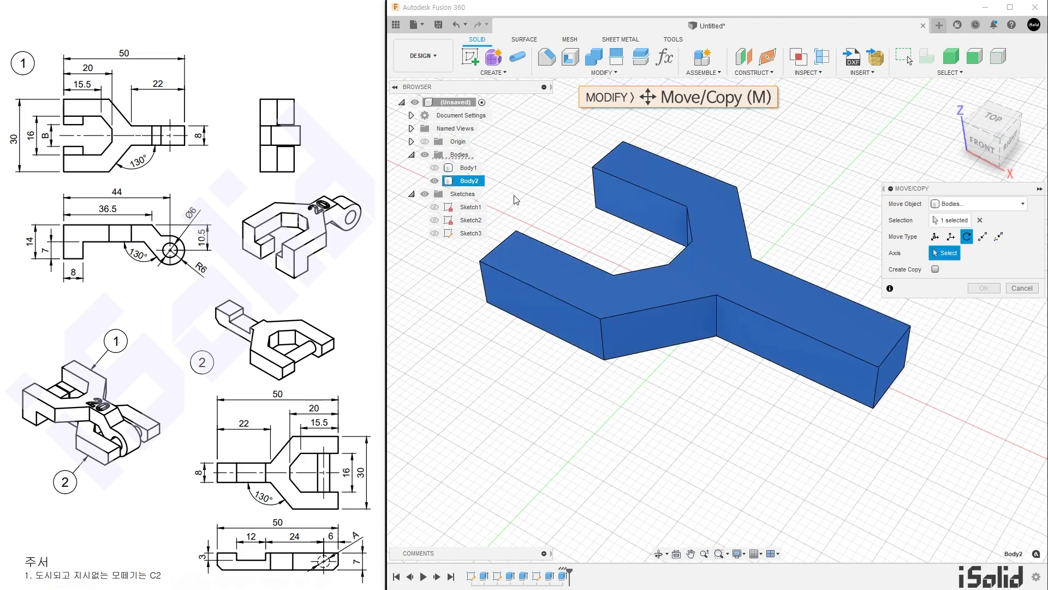
pyautogui.click(411, 142)
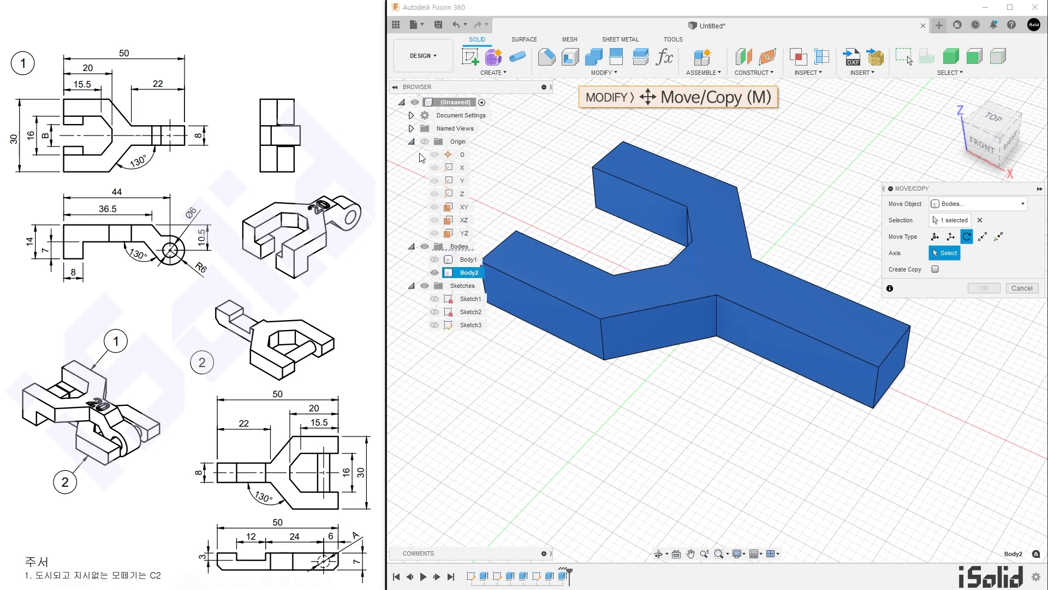
pyautogui.click(461, 182)
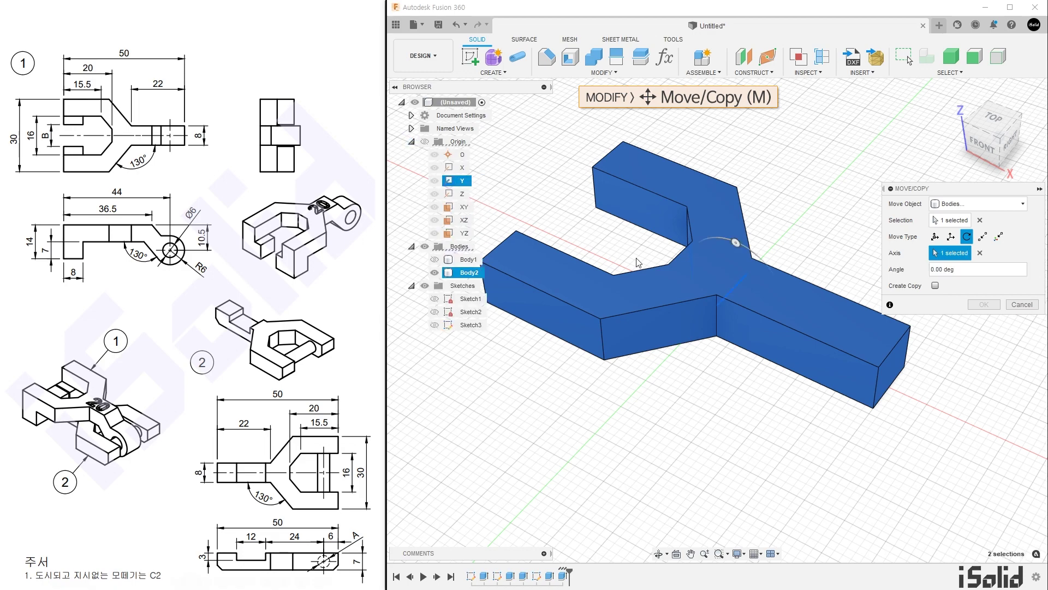
pyautogui.moveTo(736, 243); pyautogui.dragTo(735, 327)
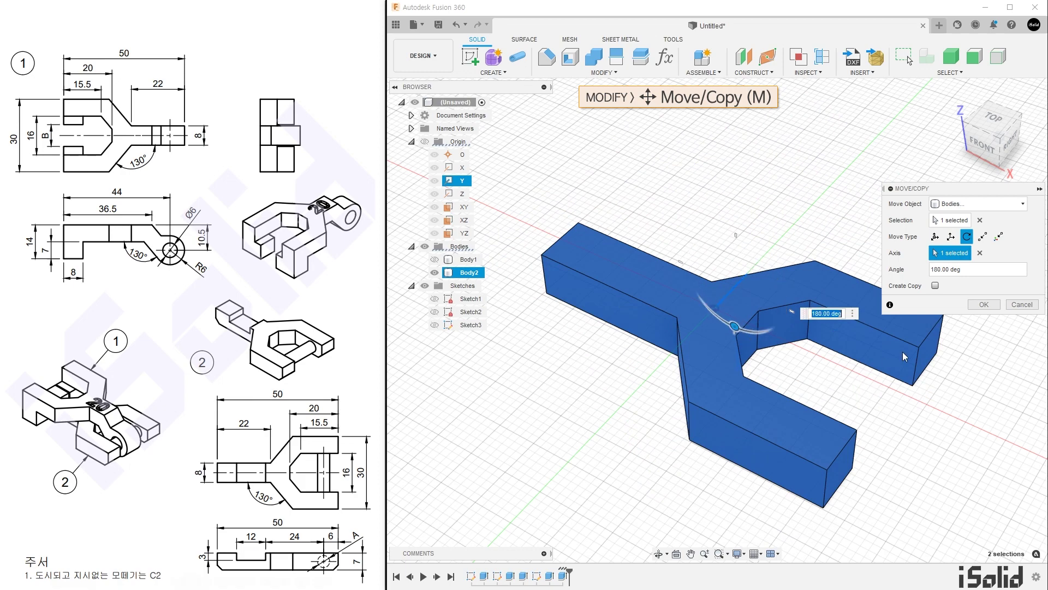
pyautogui.click(976, 307)
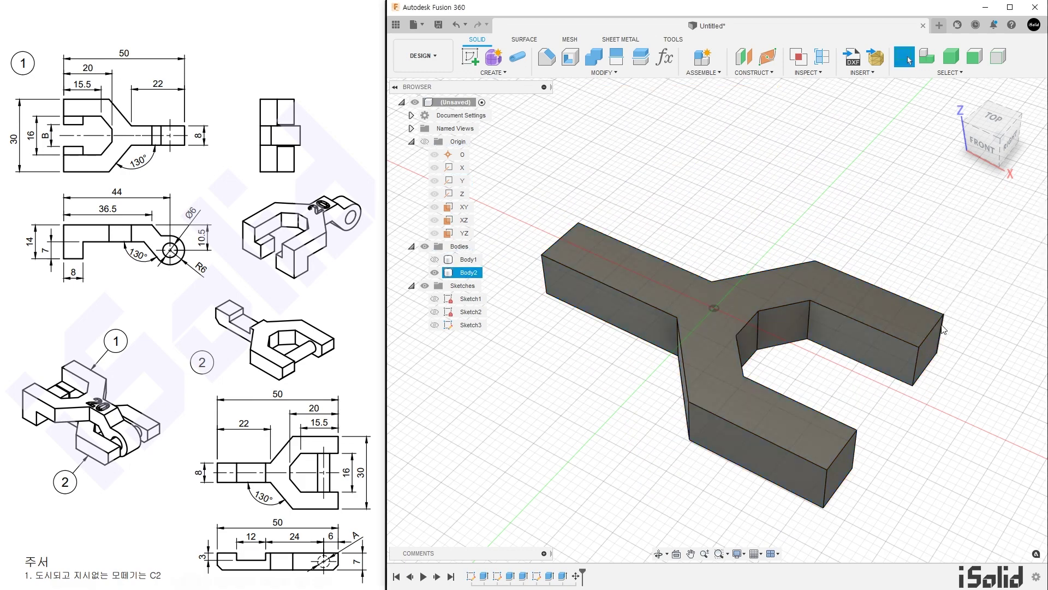
pyautogui.click(412, 141)
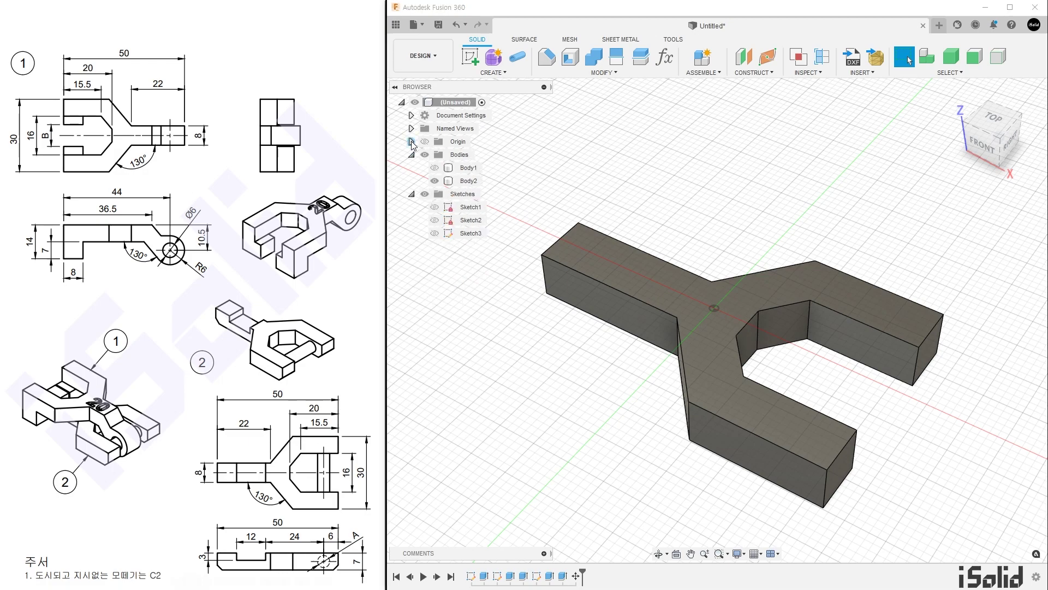
# Step: Show Body1 again and start a sketch on the outer front face of Body2's nearer fork arm
pyautogui.click(435, 168)
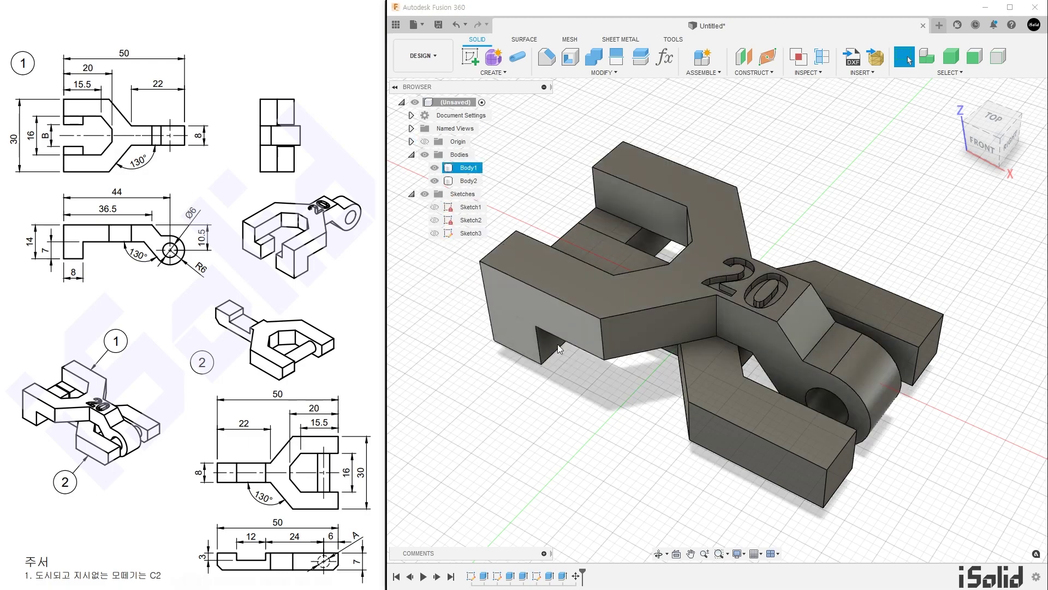
pyautogui.keyDown('shift'); pyautogui.moveTo(558, 344); pyautogui.dragTo(648, 445, button='middle'); pyautogui.keyUp('shift')
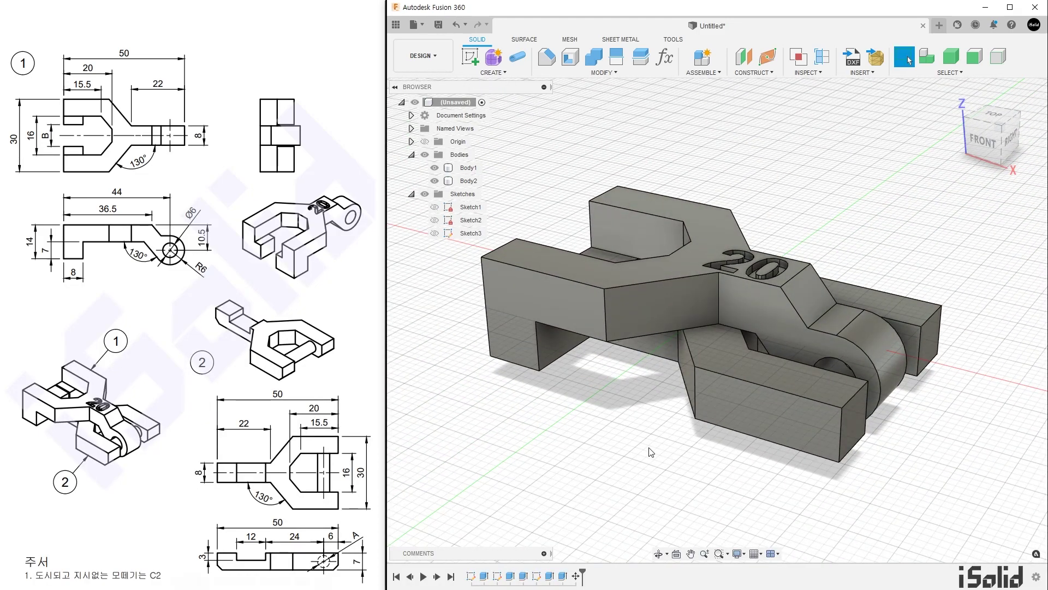
pyautogui.click(476, 58)
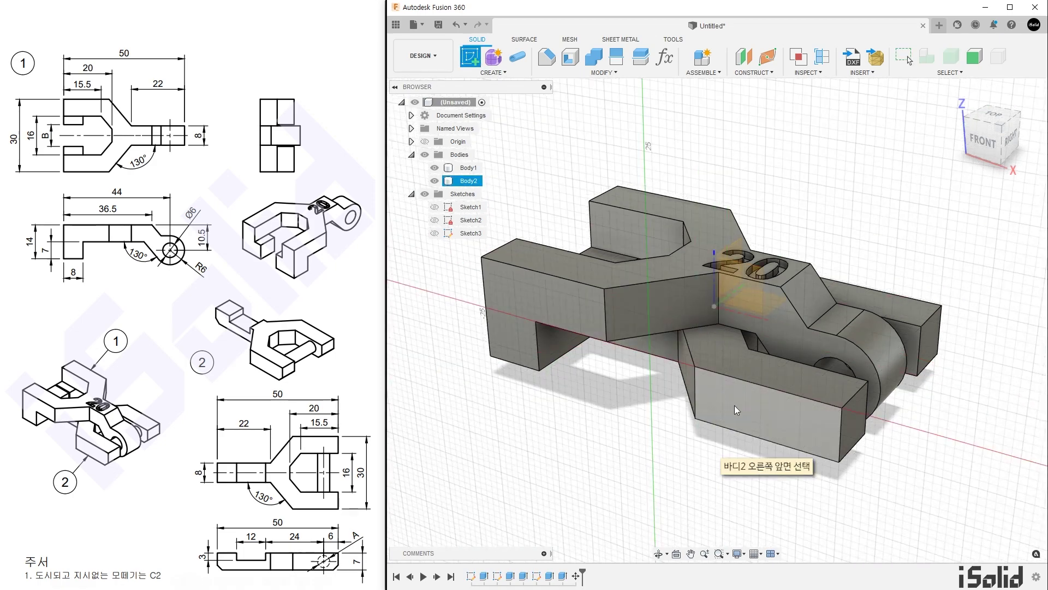
pyautogui.click(765, 413)
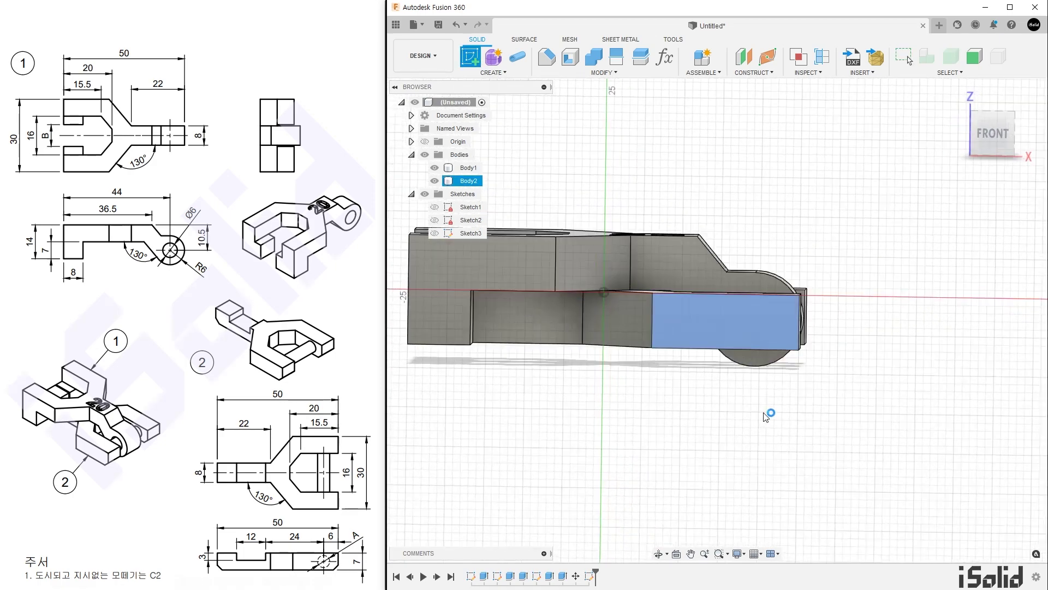
pyautogui.moveTo(748, 410); pyautogui.dragTo(826, 440, button='middle')
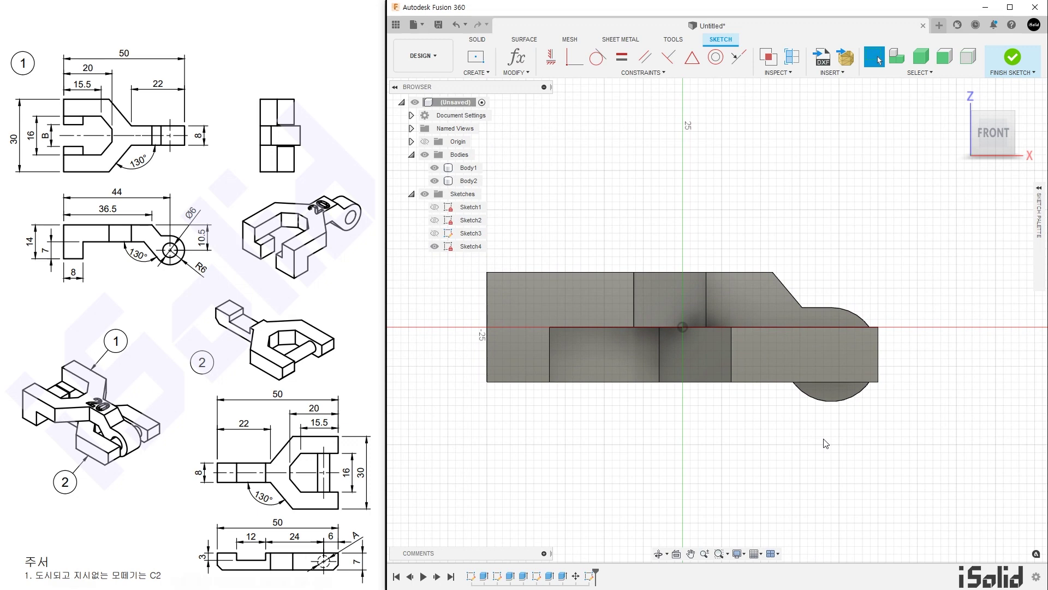
# Step: Project the whole of Body2 into the sketch using the bodies selection filter
pyautogui.press('p')
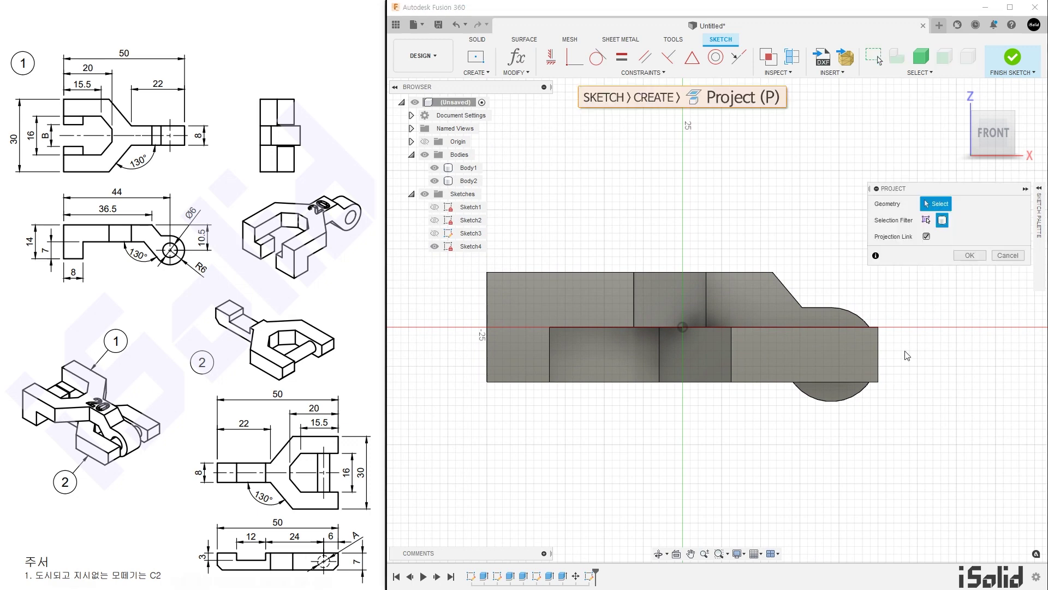
pyautogui.click(944, 224)
pyautogui.click(868, 358)
pyautogui.click(869, 356)
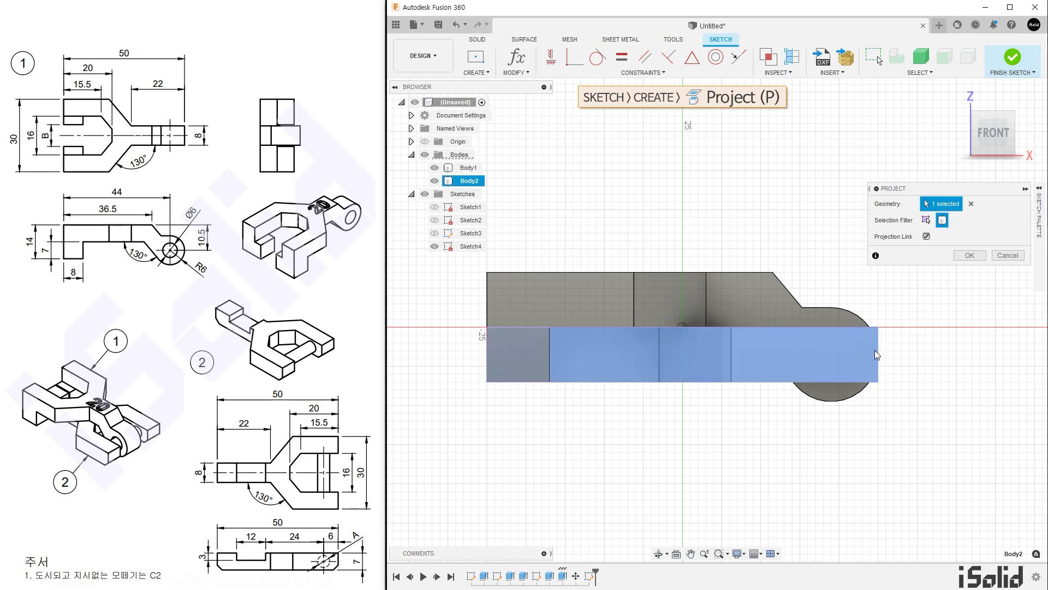
pyautogui.click(964, 254)
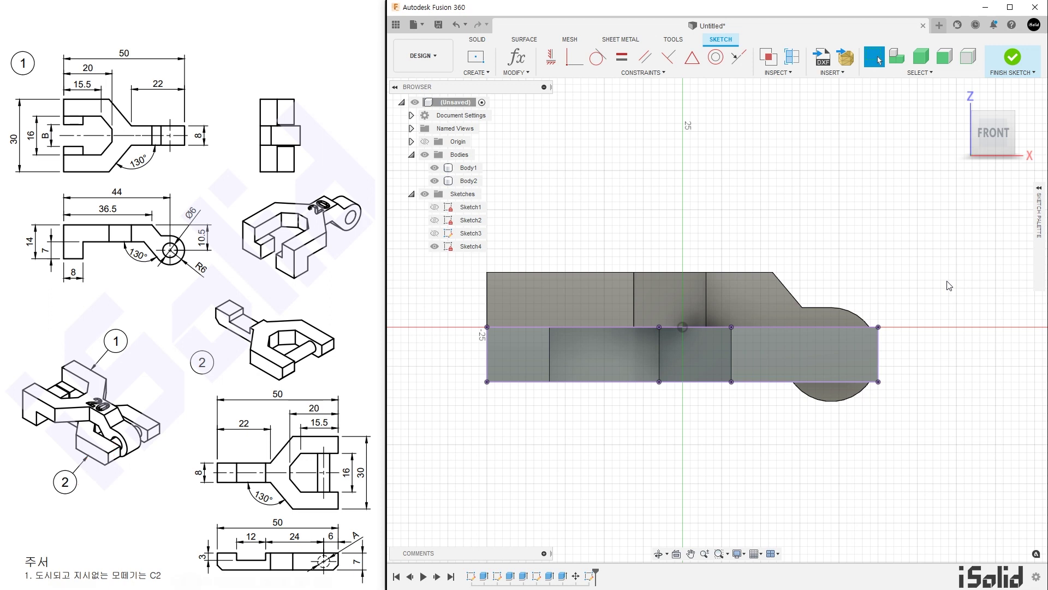
# Step: Project the circular hole edge of Body1's rounded end into the sketch as a specified entity, and return to the front view
pyautogui.press('p')
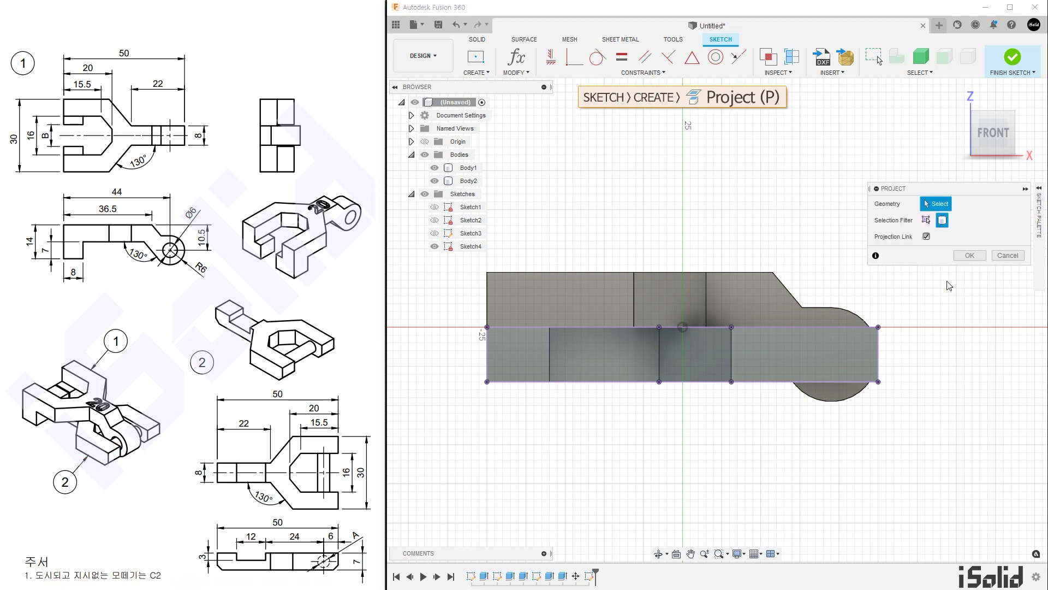
pyautogui.click(927, 220)
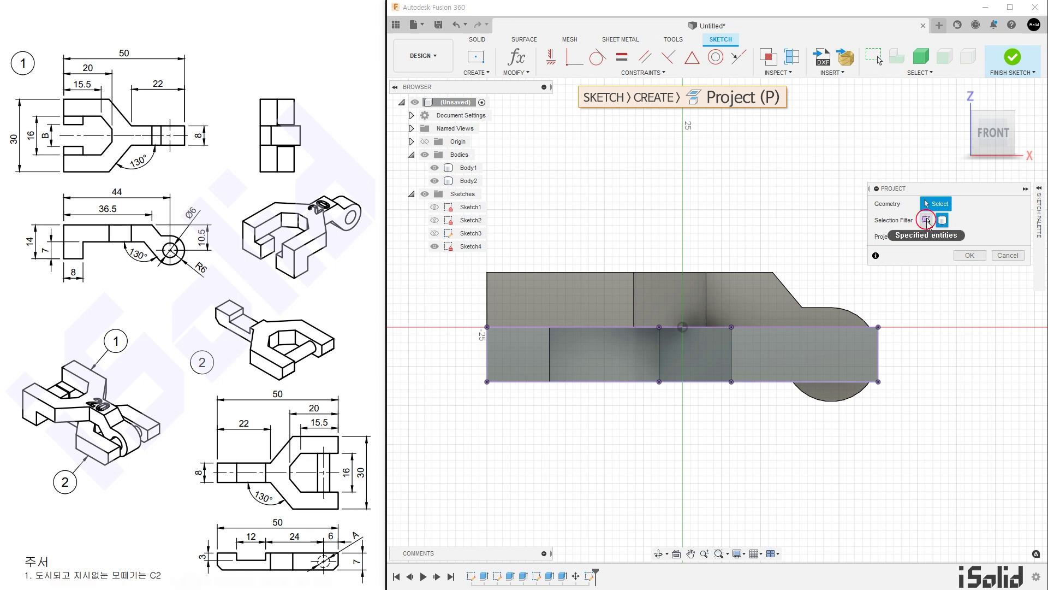
pyautogui.click(926, 220)
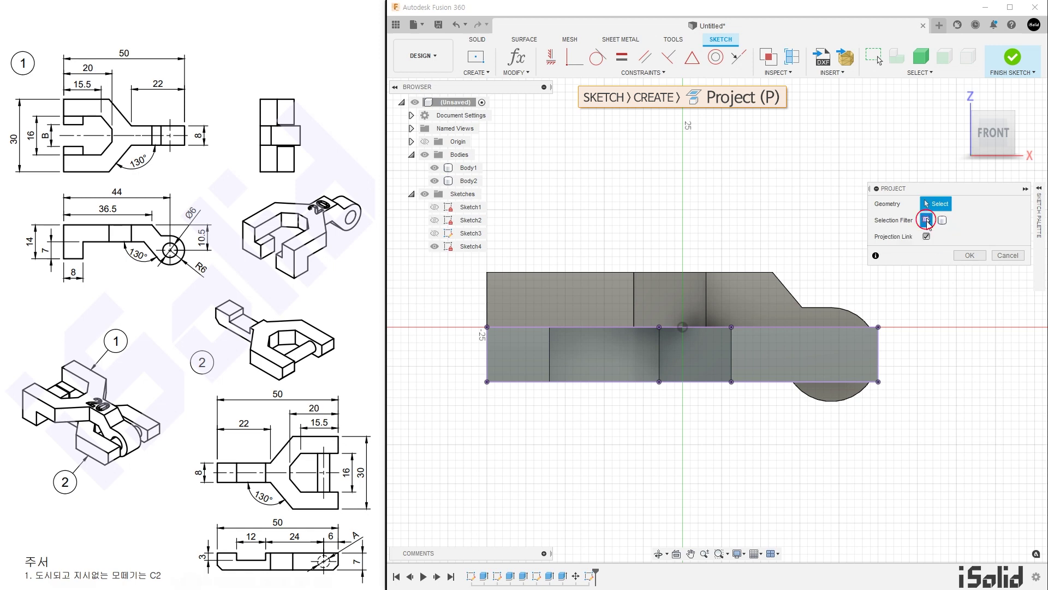
pyautogui.keyDown('shift'); pyautogui.moveTo(922, 280); pyautogui.dragTo(917, 356, button='middle'); pyautogui.keyUp('shift')
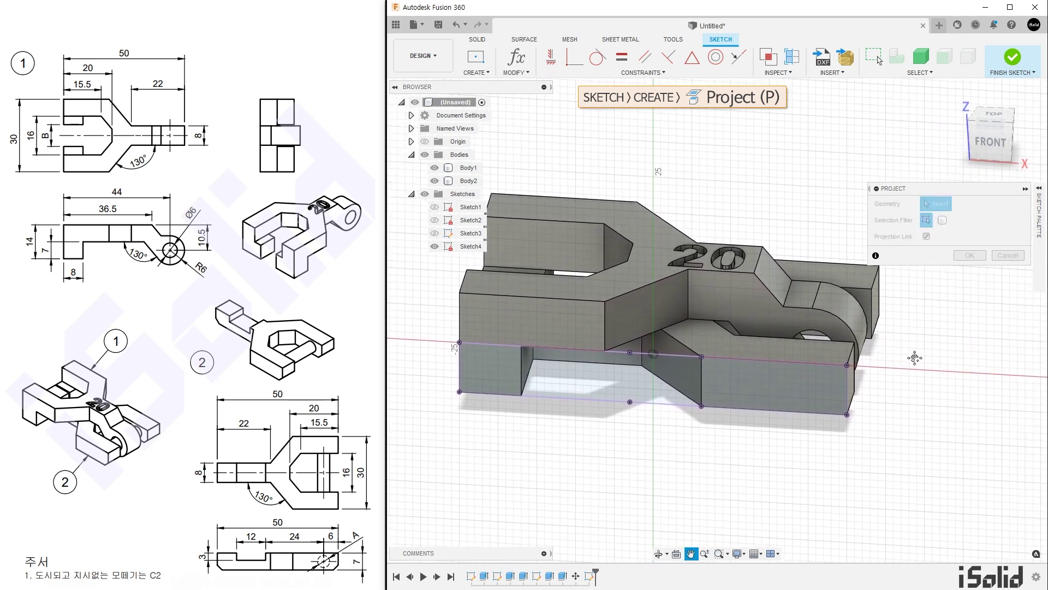
pyautogui.click(824, 334)
pyautogui.click(970, 255)
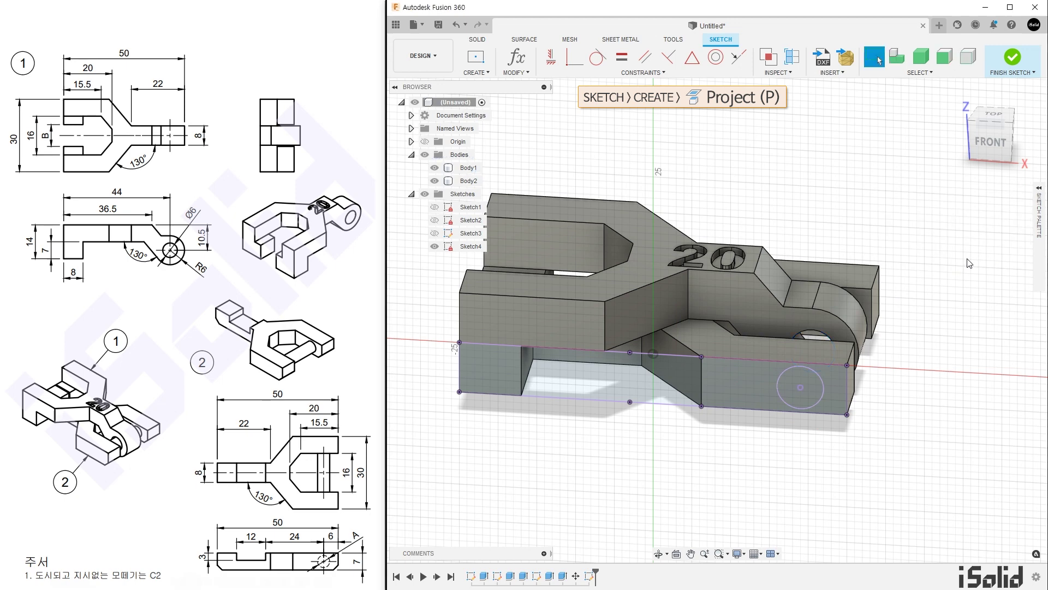
pyautogui.click(987, 143)
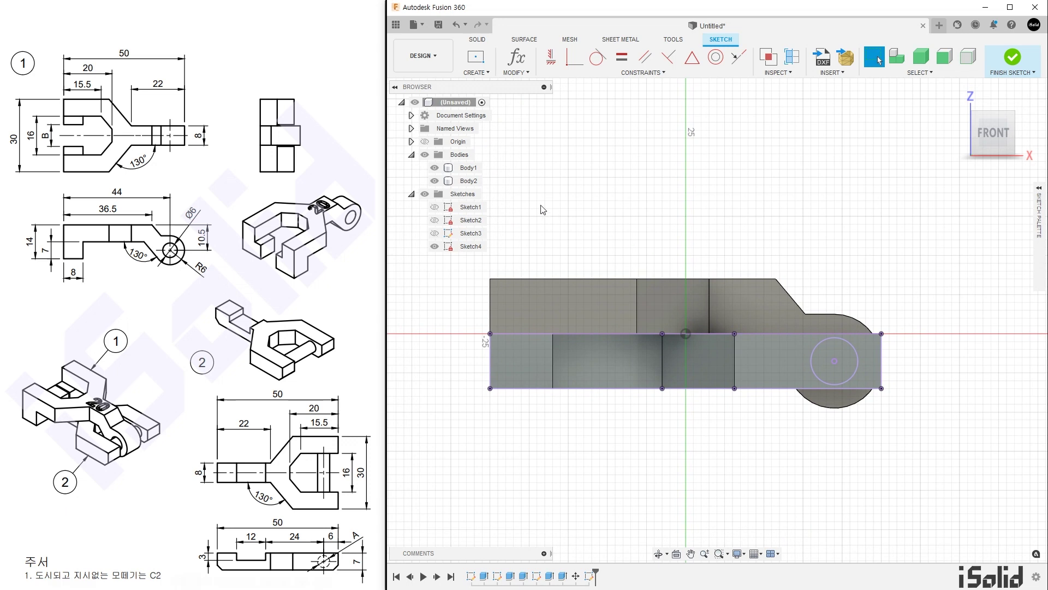
# Step: Hide both bodies and sketch a rectangle about 10 by 3 mm down from the projected outline's upper edge, near the end opposite the circle
pyautogui.click(435, 167)
pyautogui.click(435, 181)
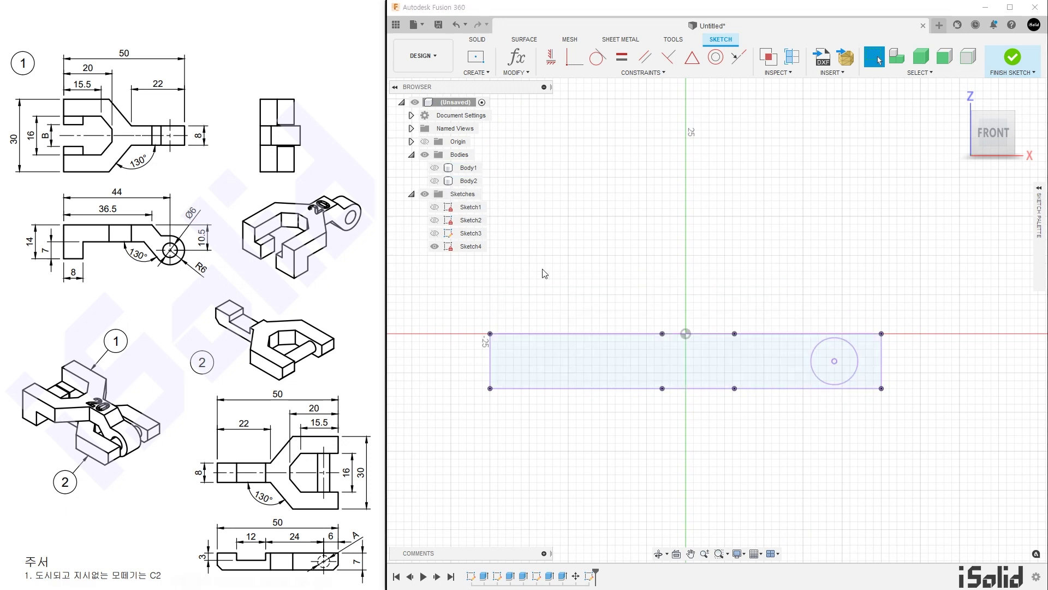
pyautogui.press('r')
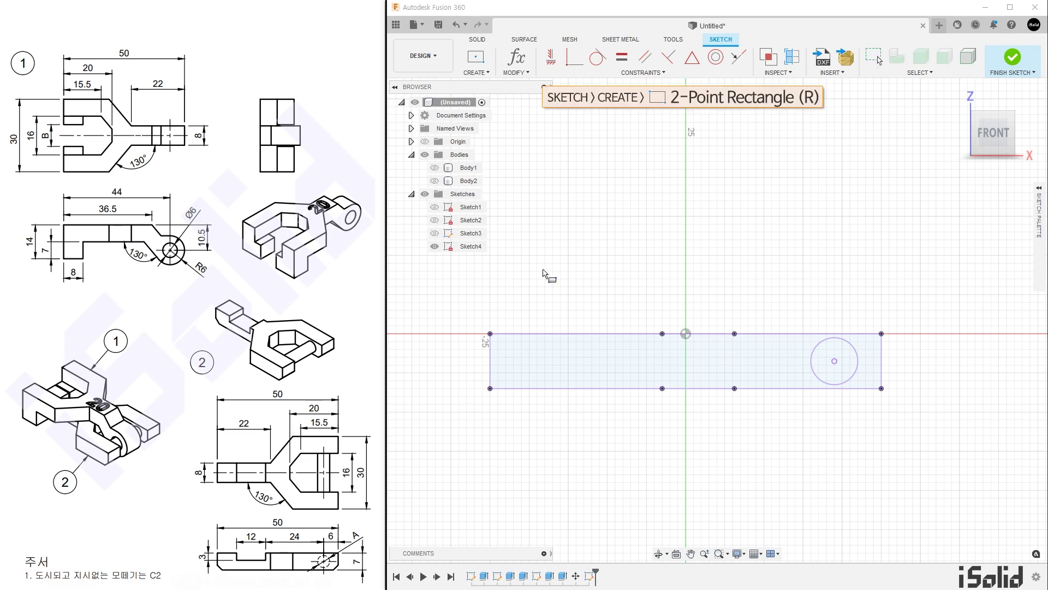
pyautogui.click(544, 334)
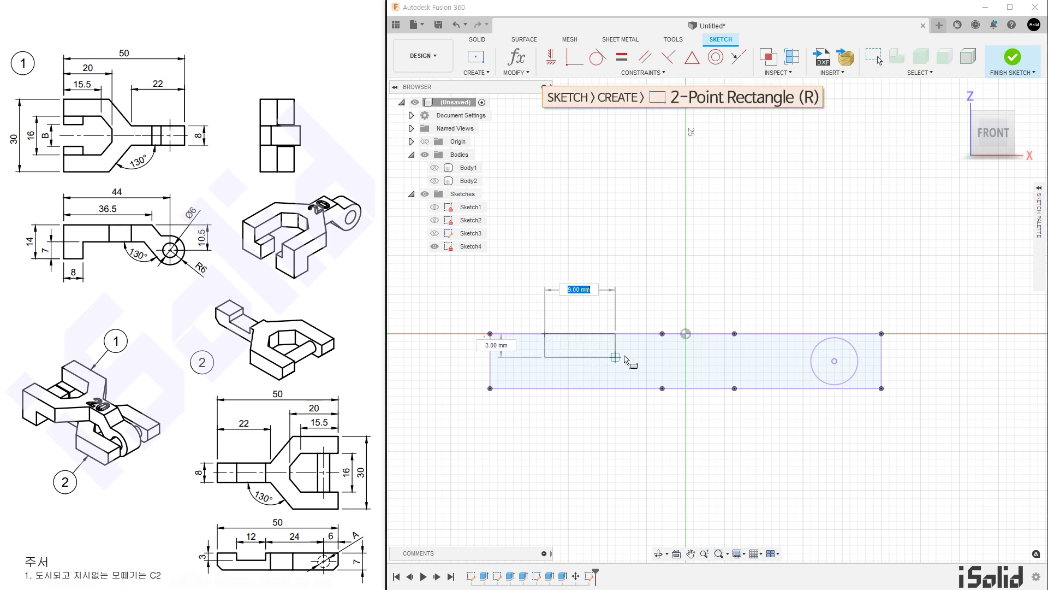
pyautogui.click(623, 357)
pyautogui.press('Escape')
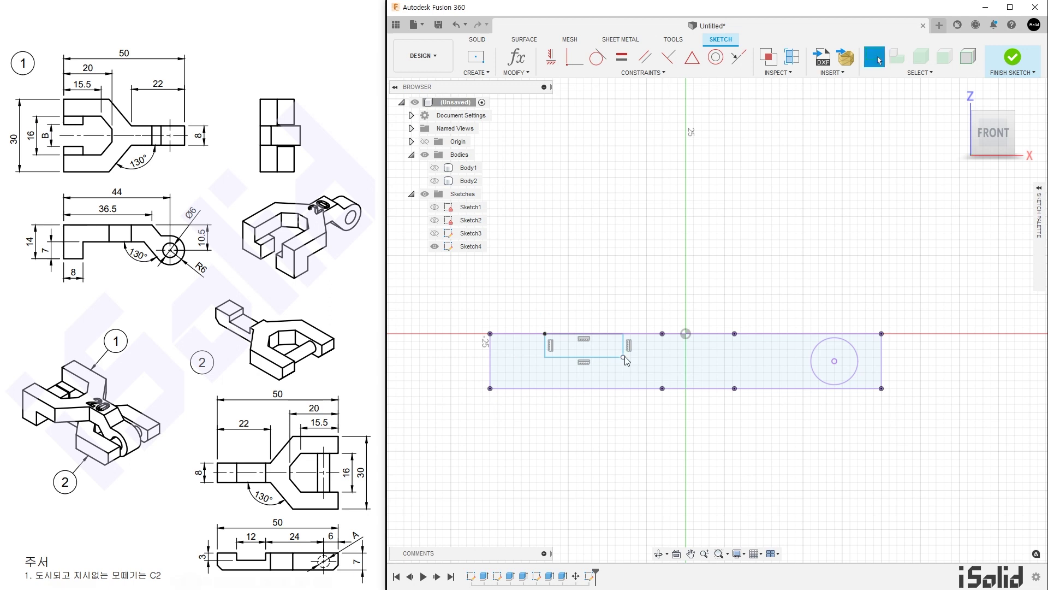
# Step: Dimension the sketched rectangle to 12 mm long and 3 mm deep
pyautogui.press('d')
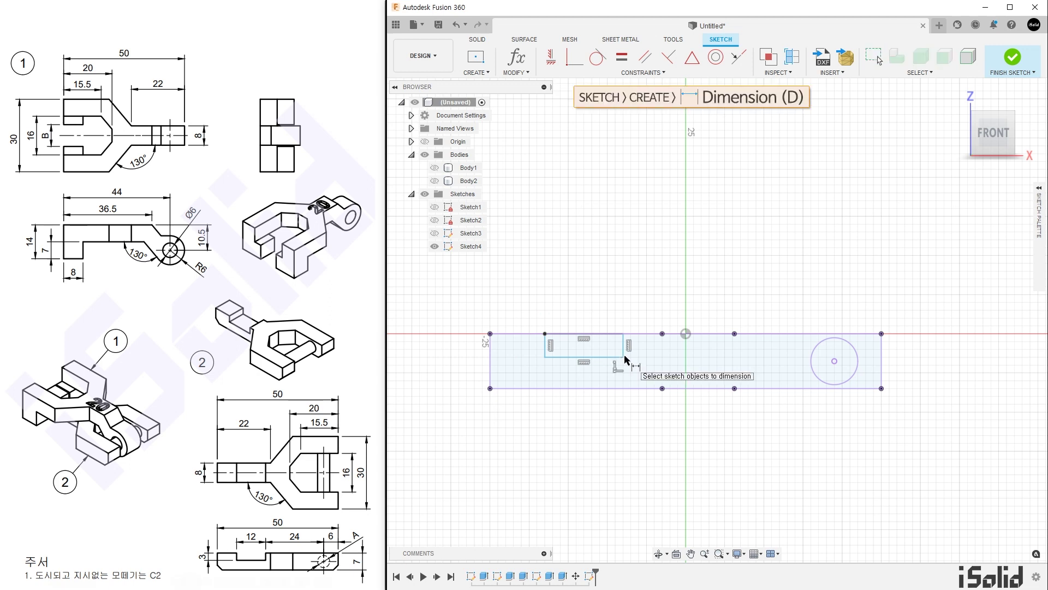
pyautogui.click(589, 357)
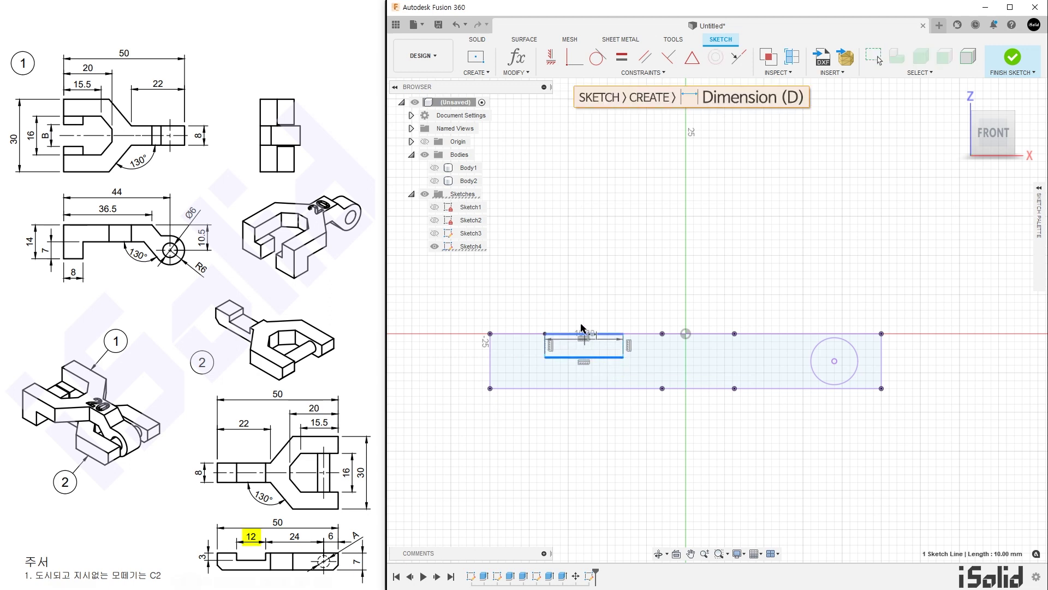
pyautogui.click(586, 308)
pyautogui.write('12')
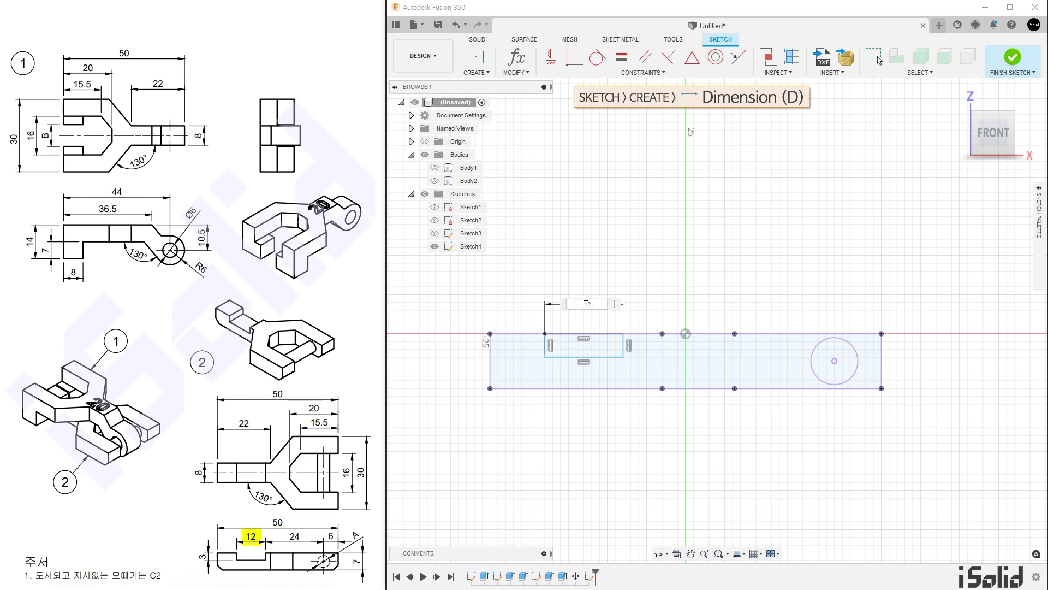
pyautogui.press('Return')
pyautogui.click(531, 346)
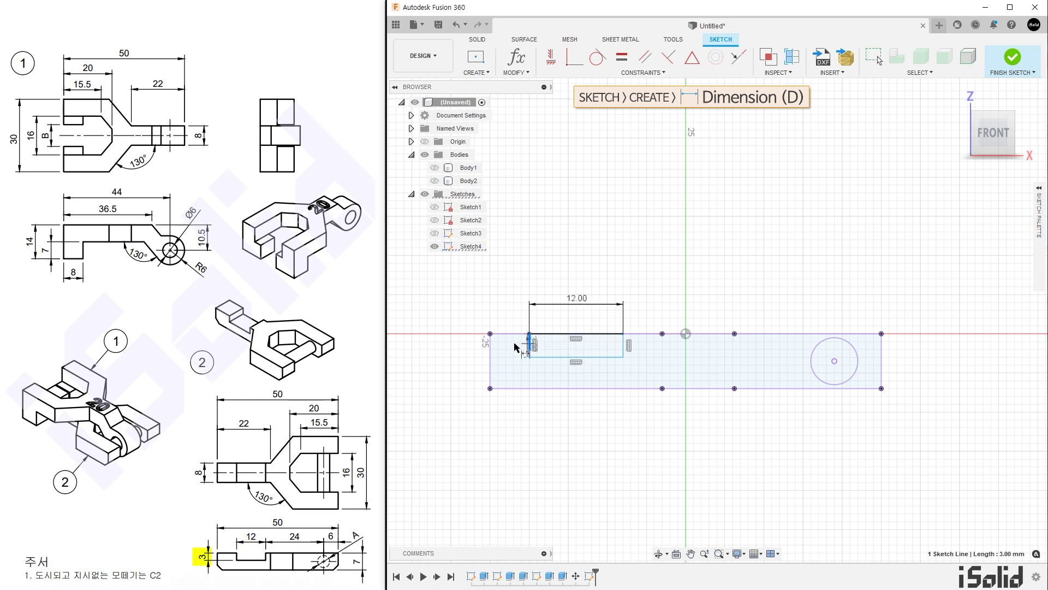
pyautogui.click(464, 348)
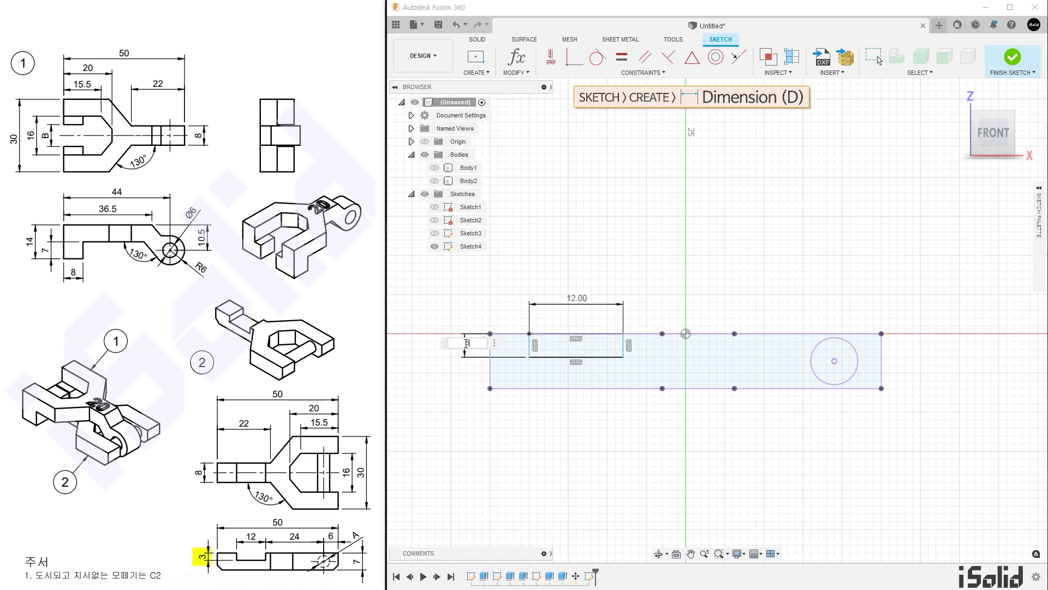
pyautogui.press('Return')
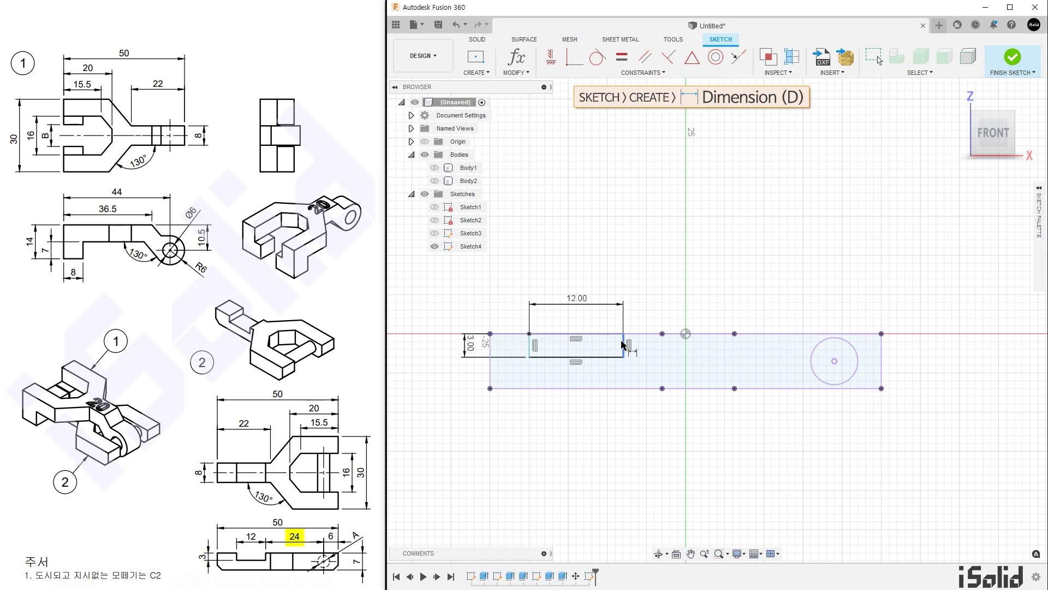
# Step: Set the horizontal distance from the rectangle's nearer vertical side to the projected circle's center to 24 mm
pyautogui.click(624, 346)
pyautogui.click(835, 361)
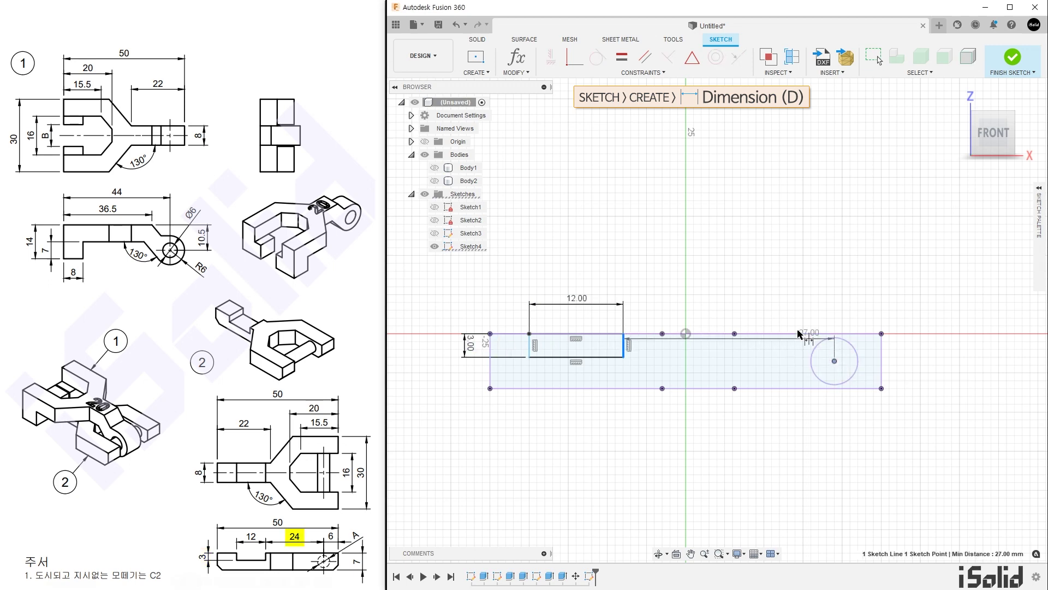
pyautogui.click(747, 305)
pyautogui.press('BackSpace')
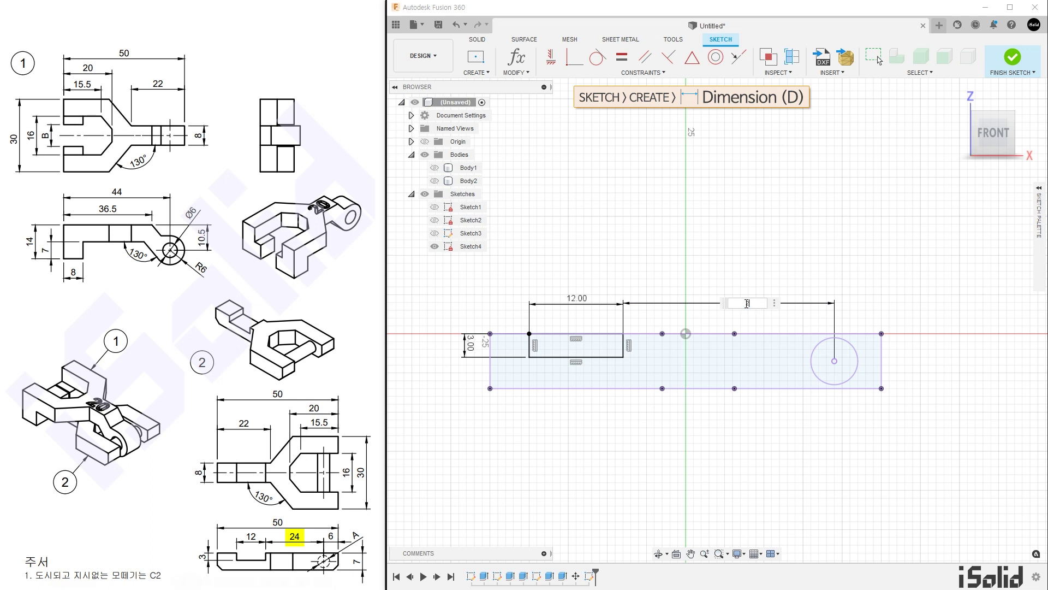
pyautogui.write('24')
pyautogui.press('Return')
pyautogui.press('Escape')
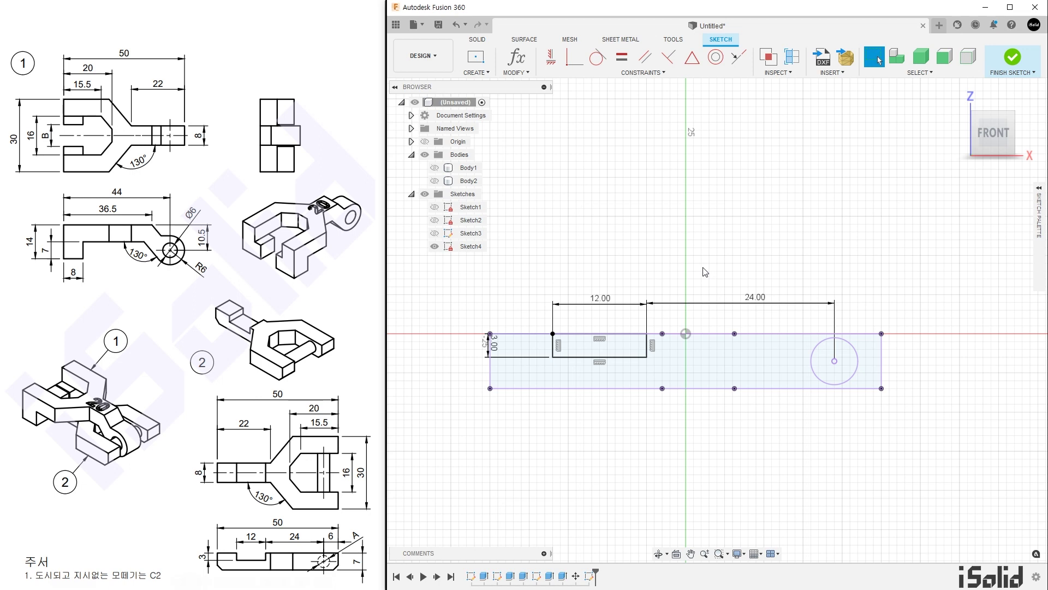
# Step: Show Body2, finish the sketch, and extrude the rectangle as a cut through all of Body2's shank with the direction flipped
pyautogui.click(435, 181)
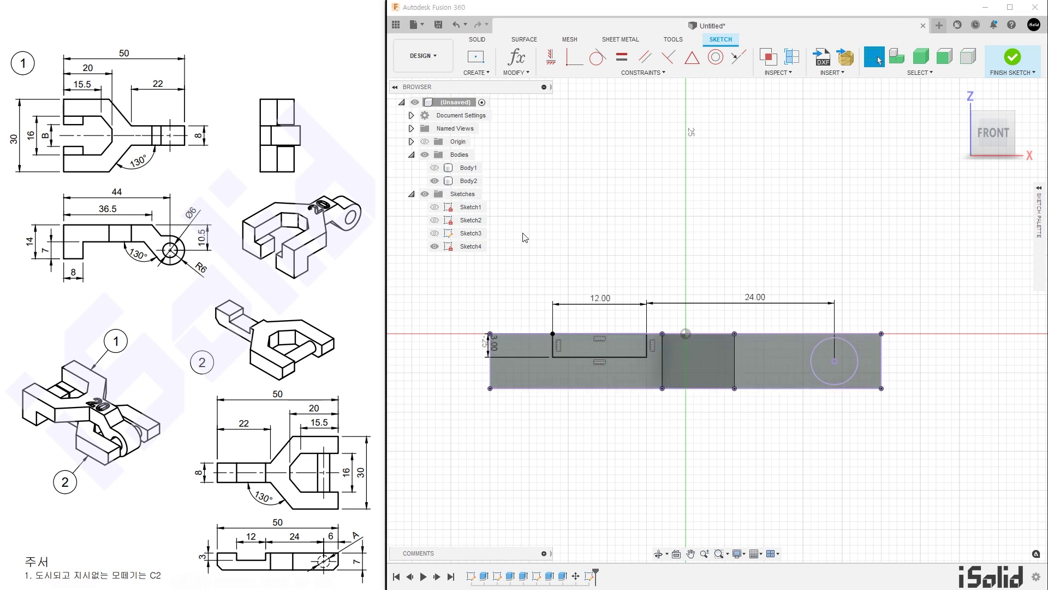
pyautogui.click(1011, 60)
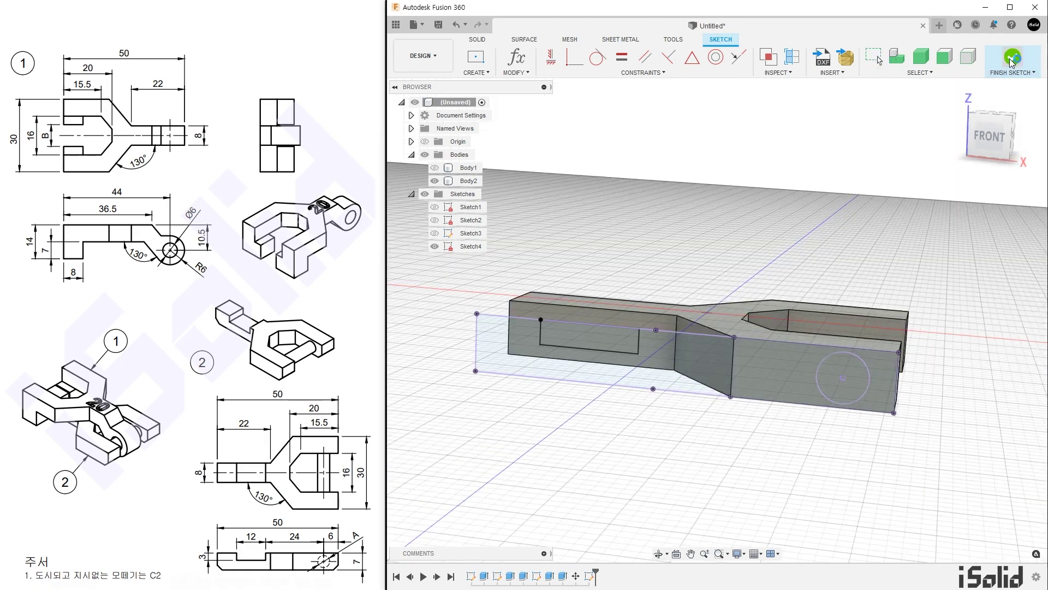
pyautogui.press('e')
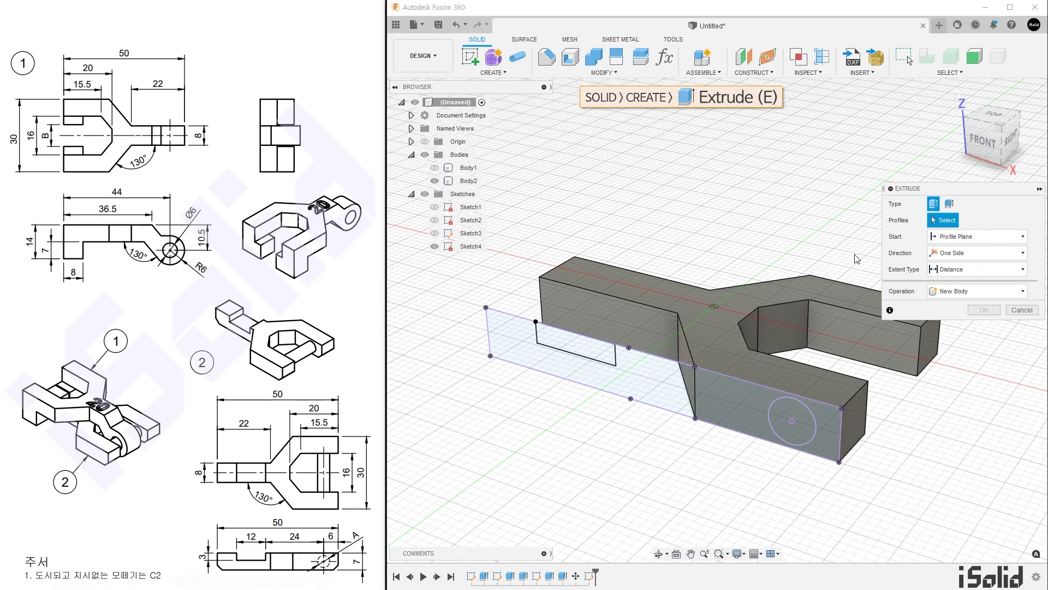
pyautogui.click(591, 347)
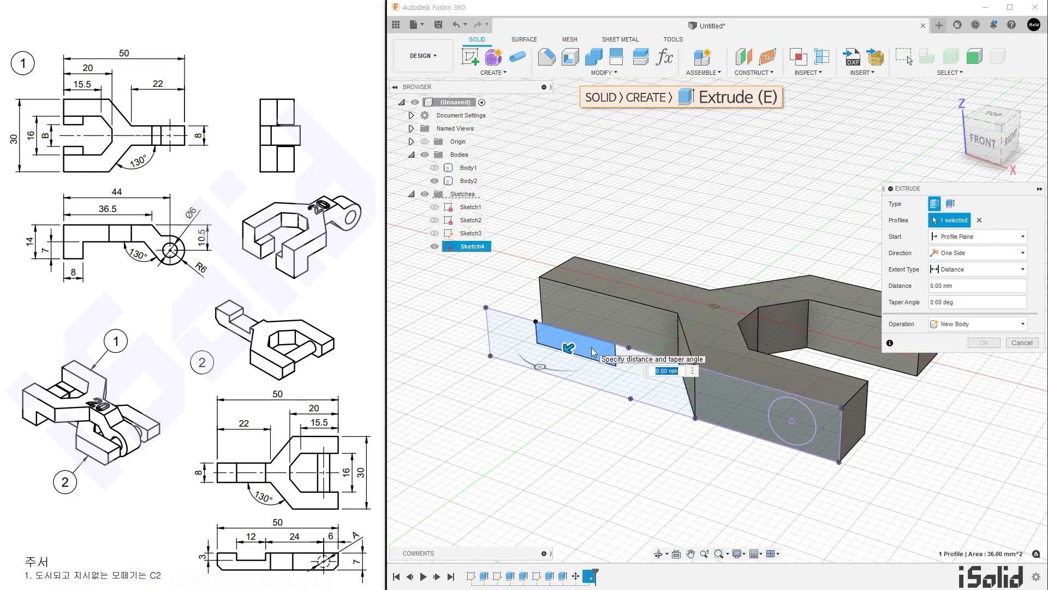
pyautogui.click(988, 269)
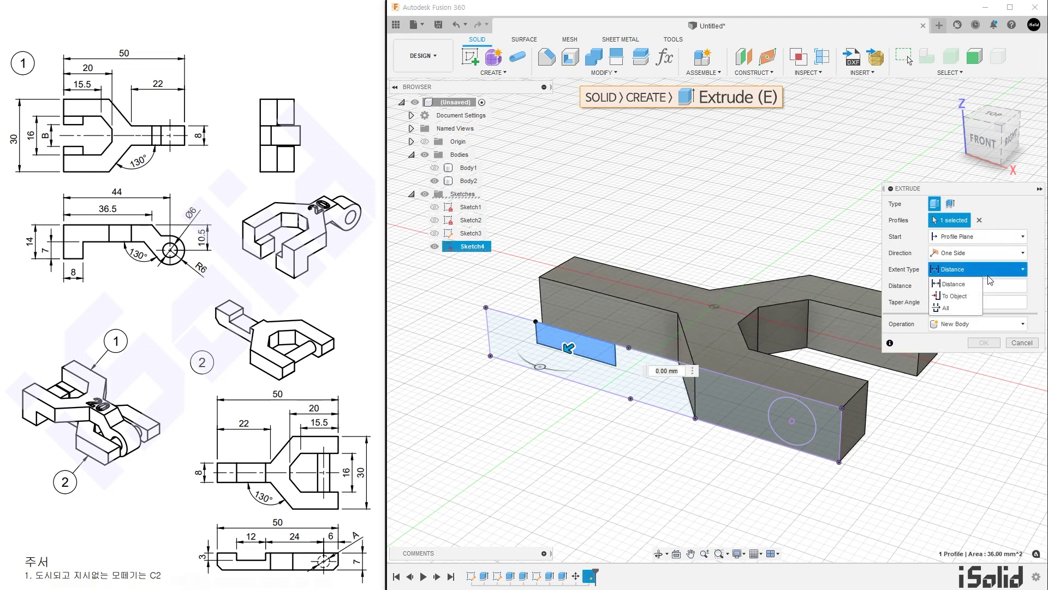
pyautogui.click(966, 303)
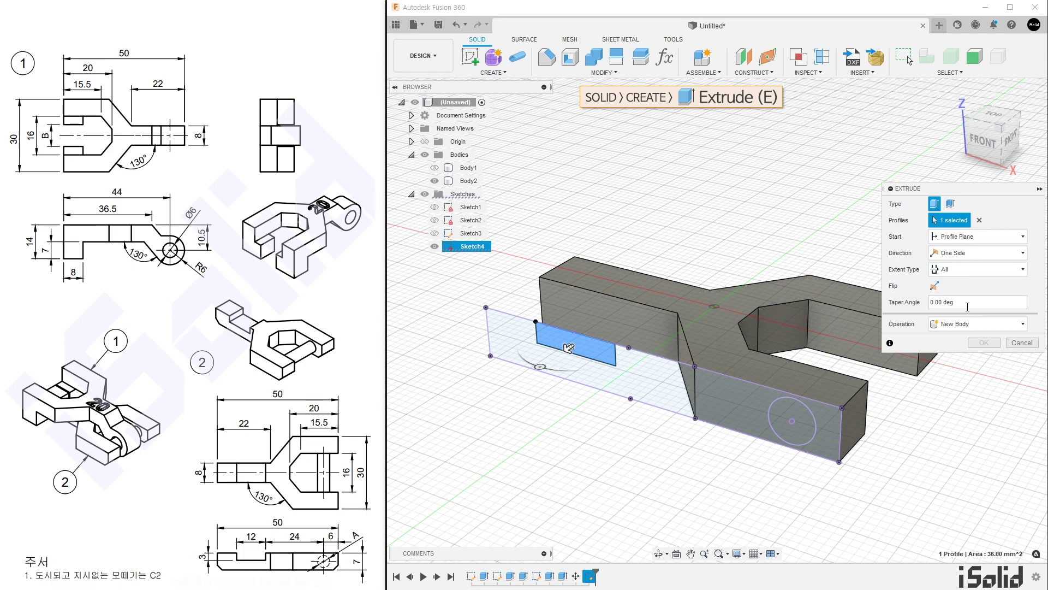
pyautogui.click(934, 285)
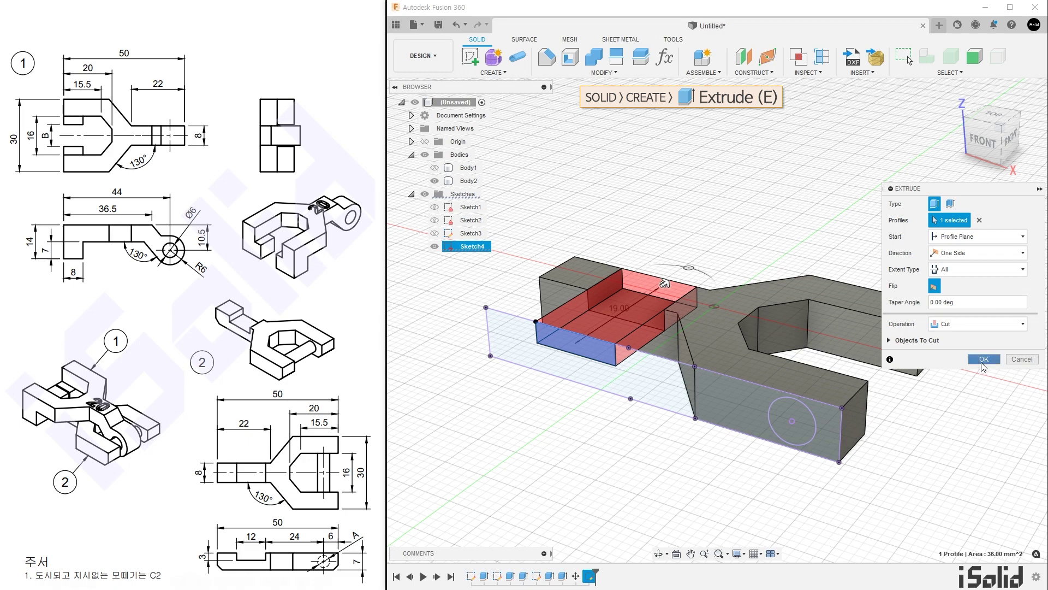
pyautogui.click(984, 360)
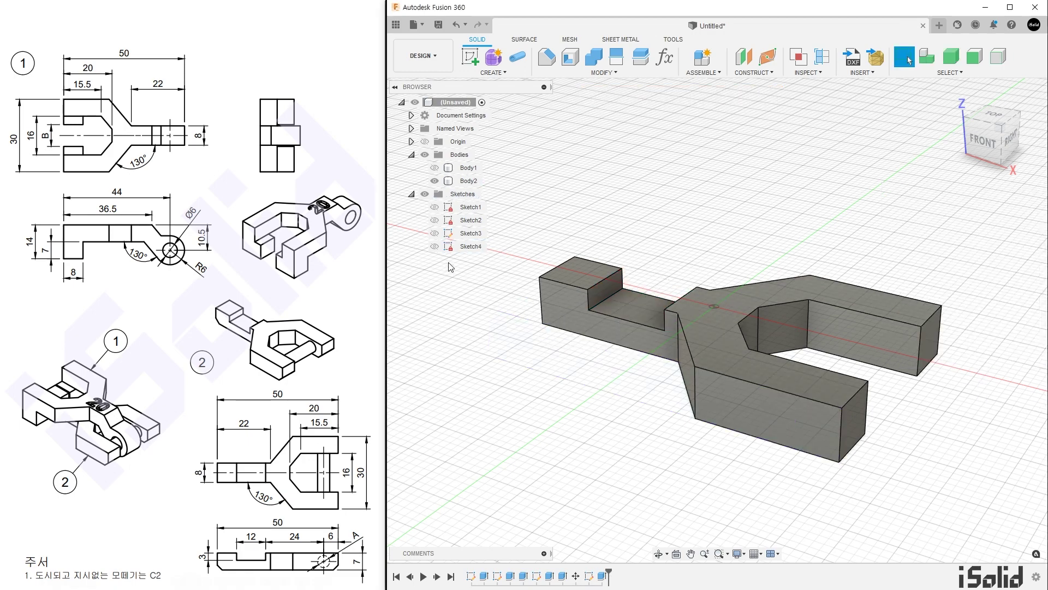
# Step: Show Sketch4 again and extrude its circle with extent All as a Join to form the pin between the fork arms, then hide Sketch4
pyautogui.click(435, 246)
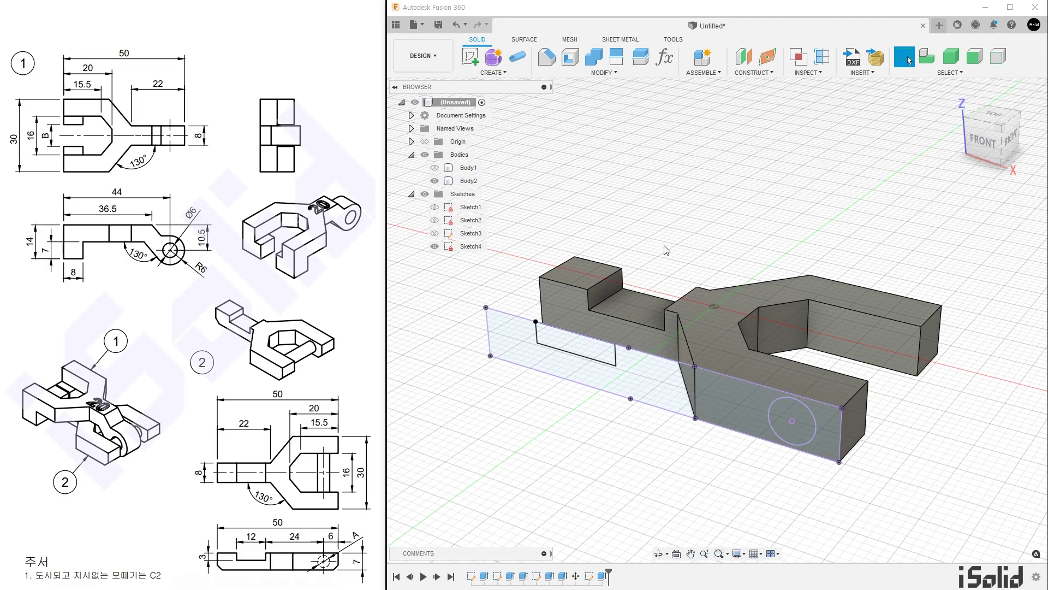
pyautogui.press('e')
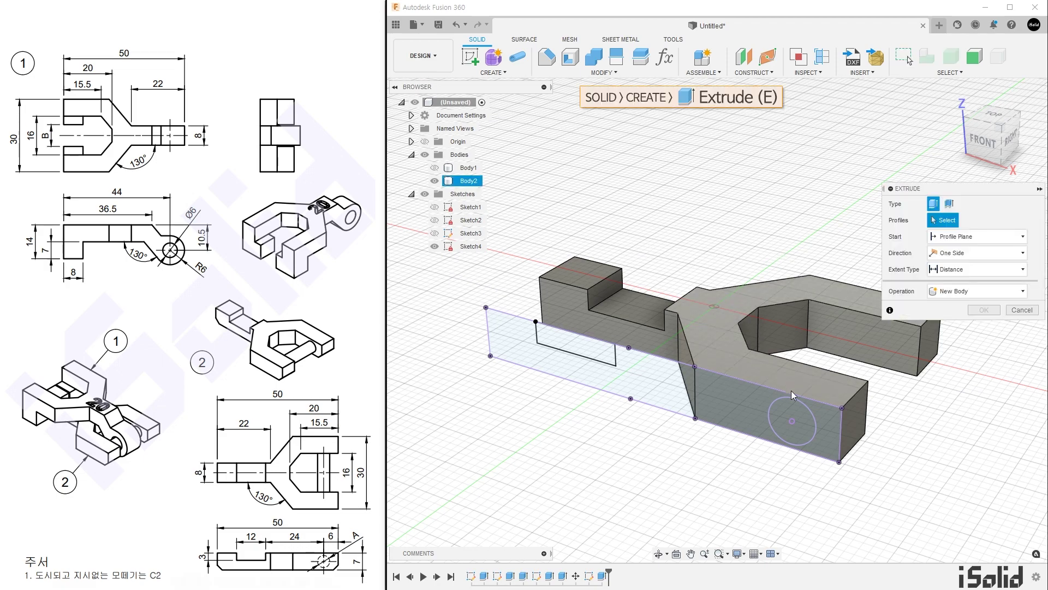
pyautogui.click(798, 413)
pyautogui.moveTo(797, 412); pyautogui.dragTo(697, 427, button='middle')
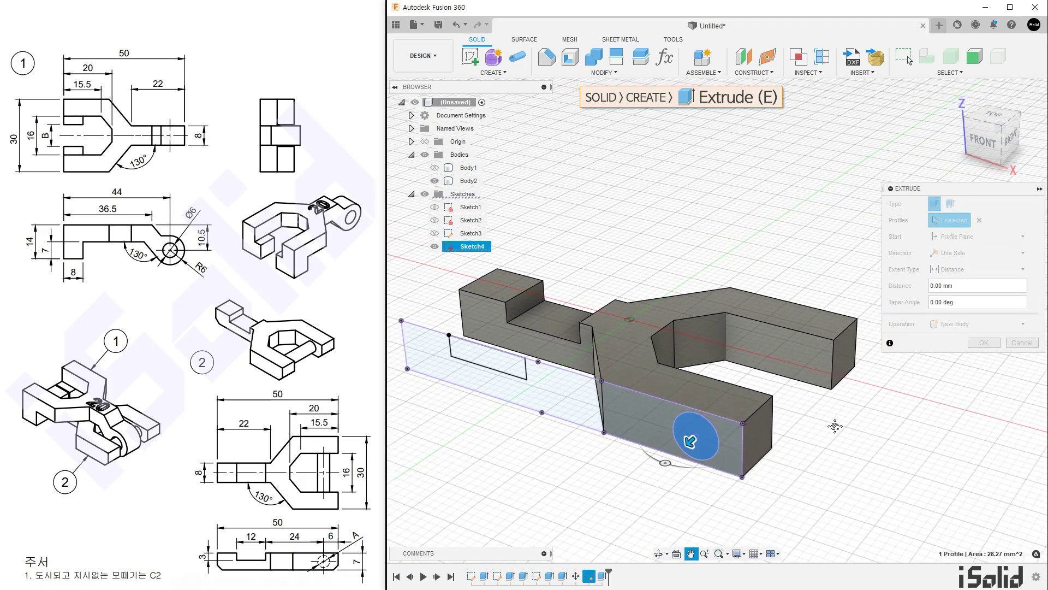
pyautogui.click(972, 270)
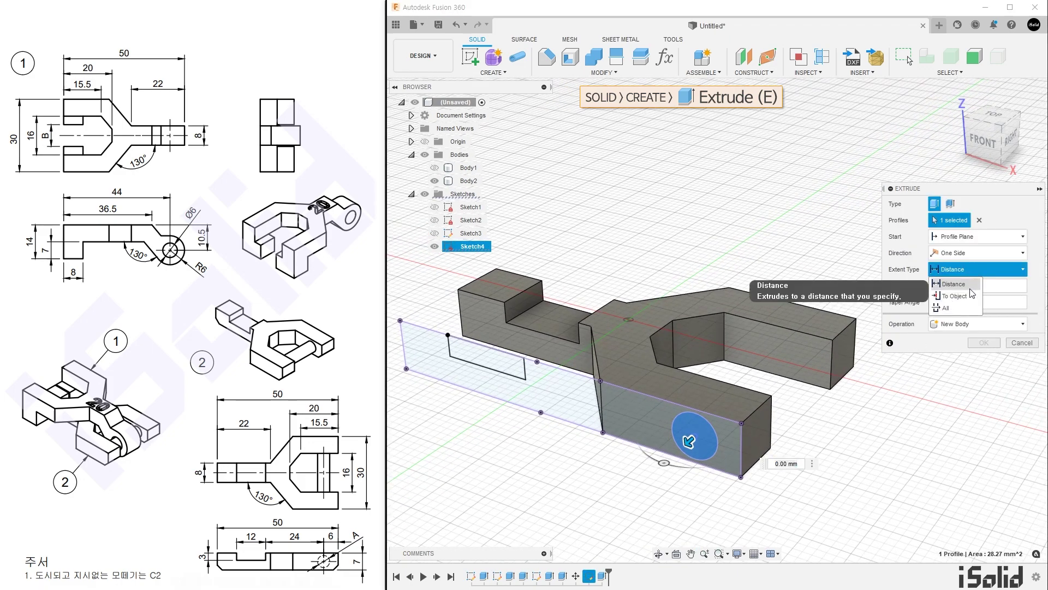
pyautogui.click(965, 309)
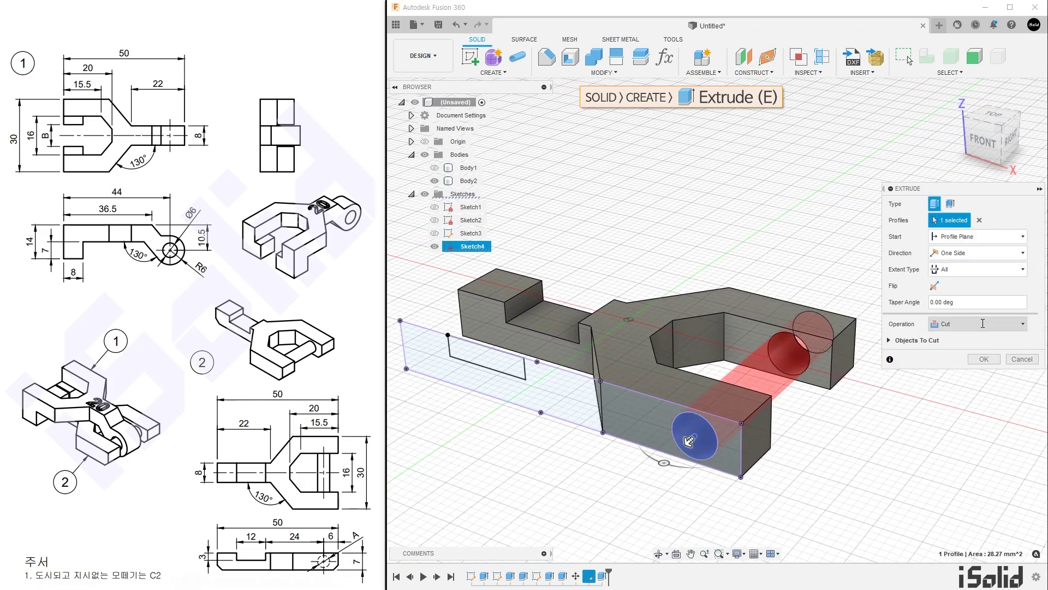
pyautogui.click(981, 324)
pyautogui.click(976, 340)
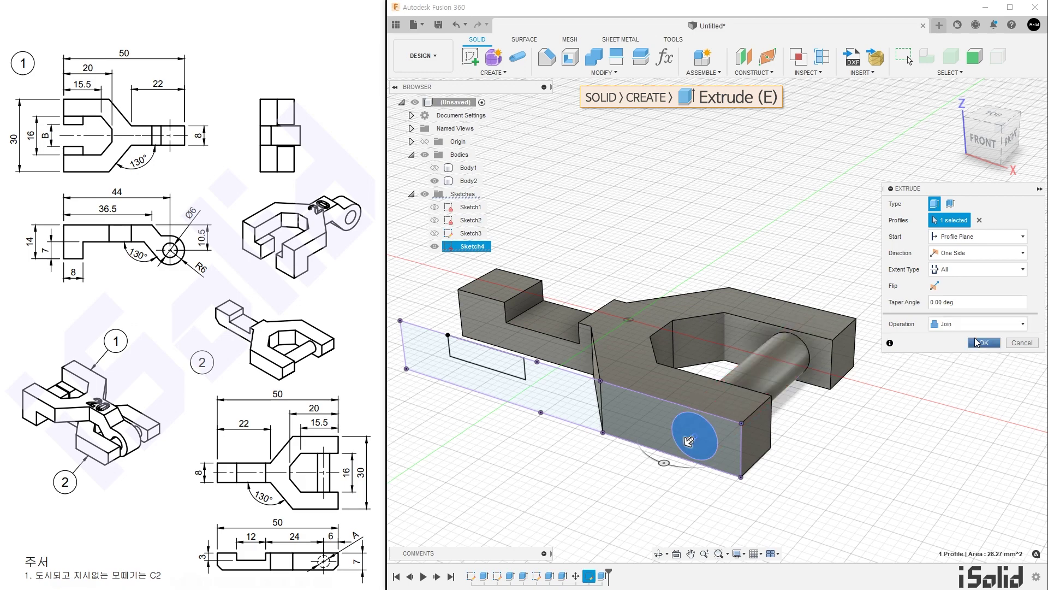
pyautogui.click(977, 343)
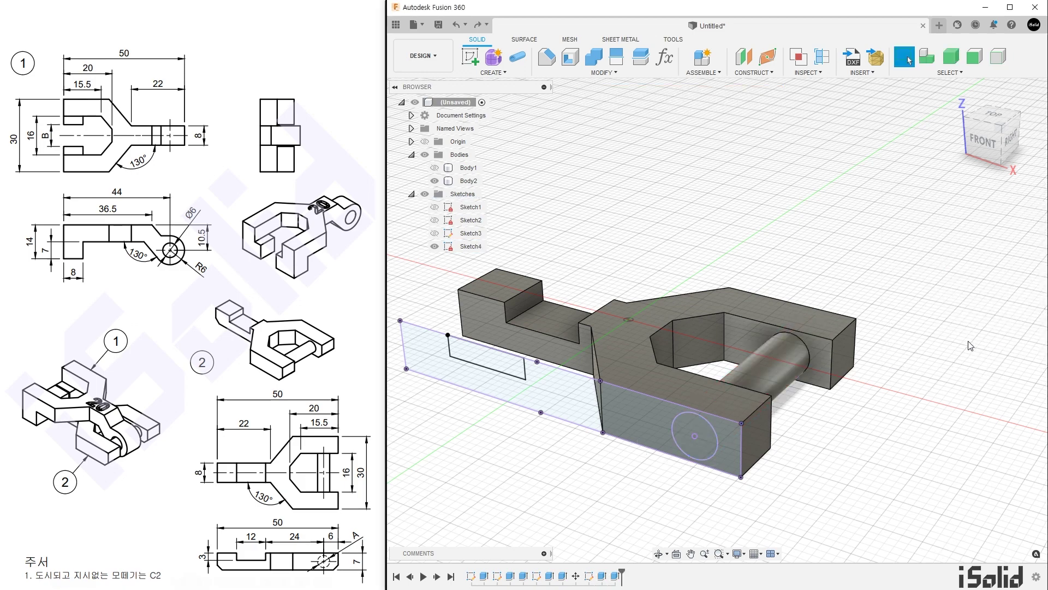
pyautogui.click(436, 247)
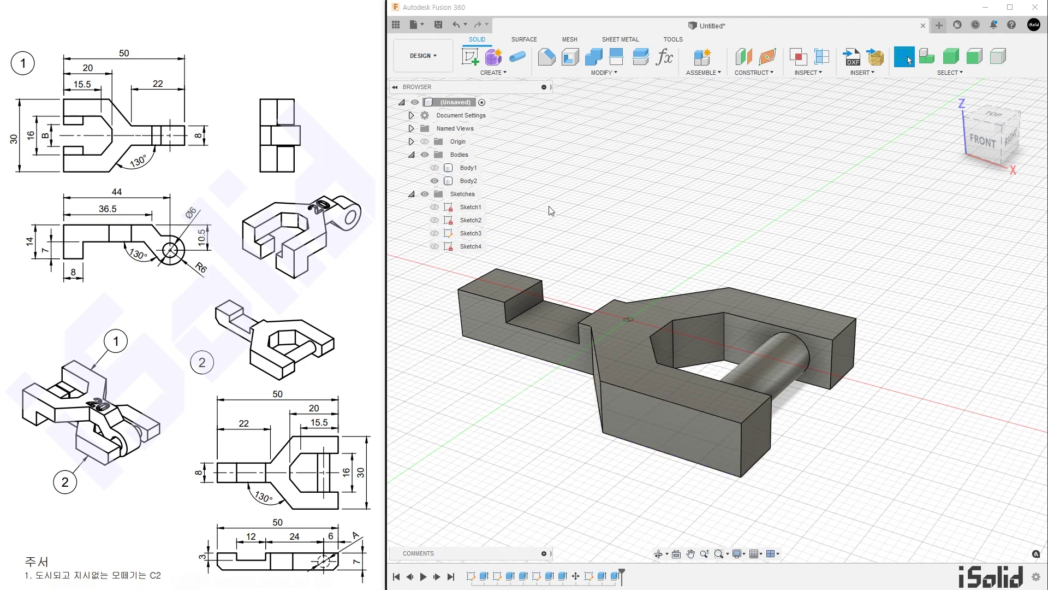
# Step: Chamfer the three bottom end edges of Body2, on both fork arm tips and the shank end, by 2 mm
pyautogui.click(602, 73)
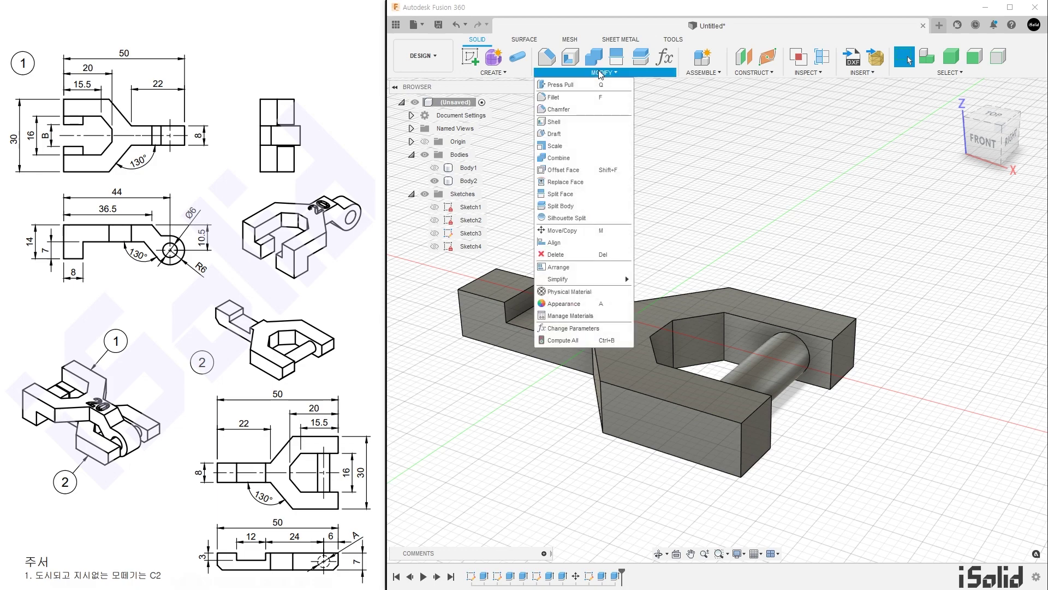
pyautogui.click(594, 115)
pyautogui.keyDown('shift'); pyautogui.moveTo(759, 311); pyautogui.dragTo(810, 362, button='middle'); pyautogui.keyUp('shift')
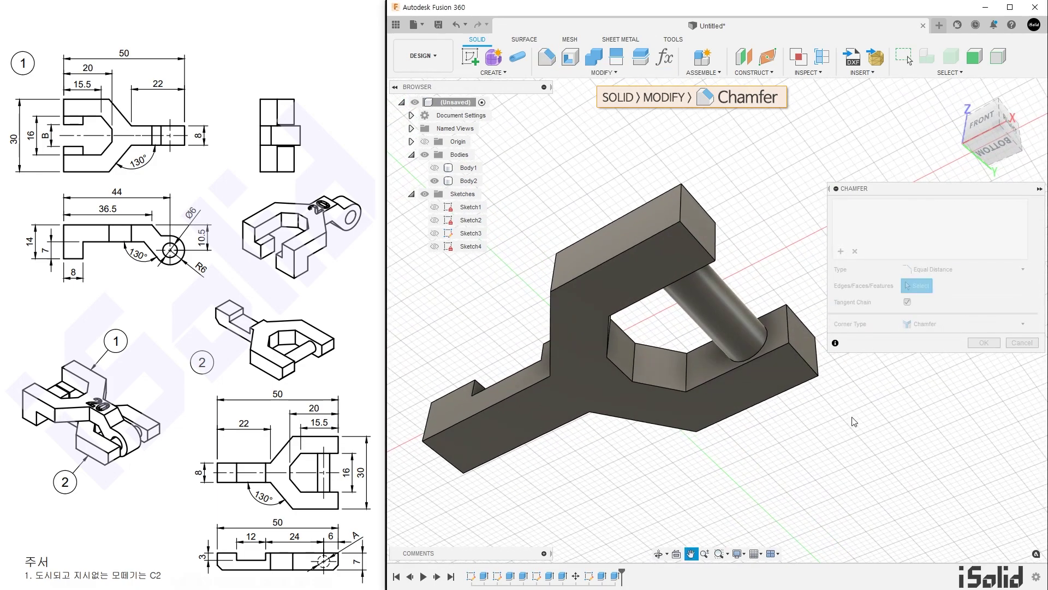
pyautogui.click(810, 362)
pyautogui.click(701, 244)
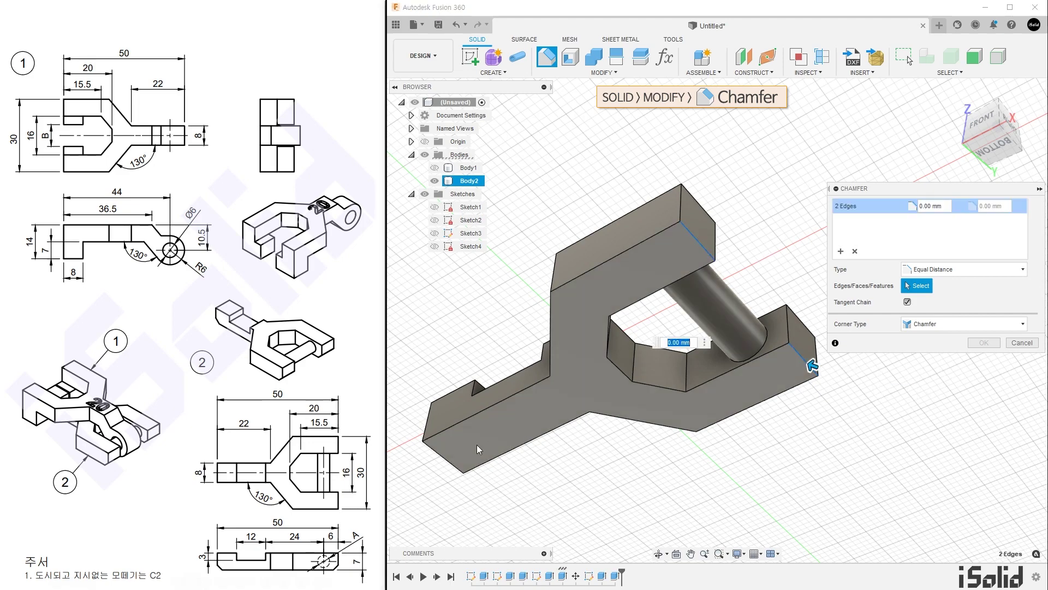
pyautogui.click(448, 462)
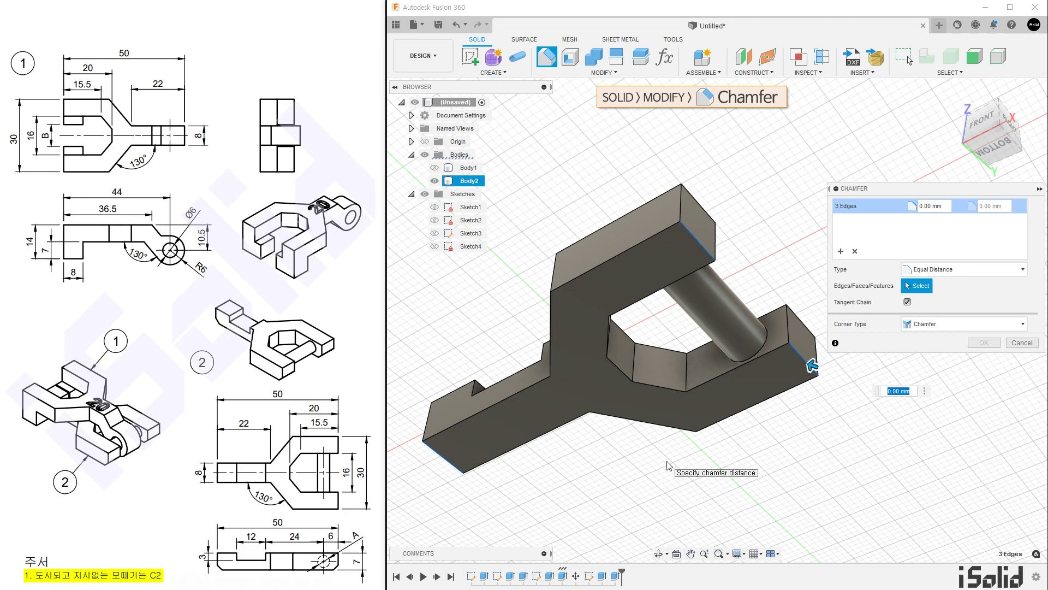
pyautogui.write('2')
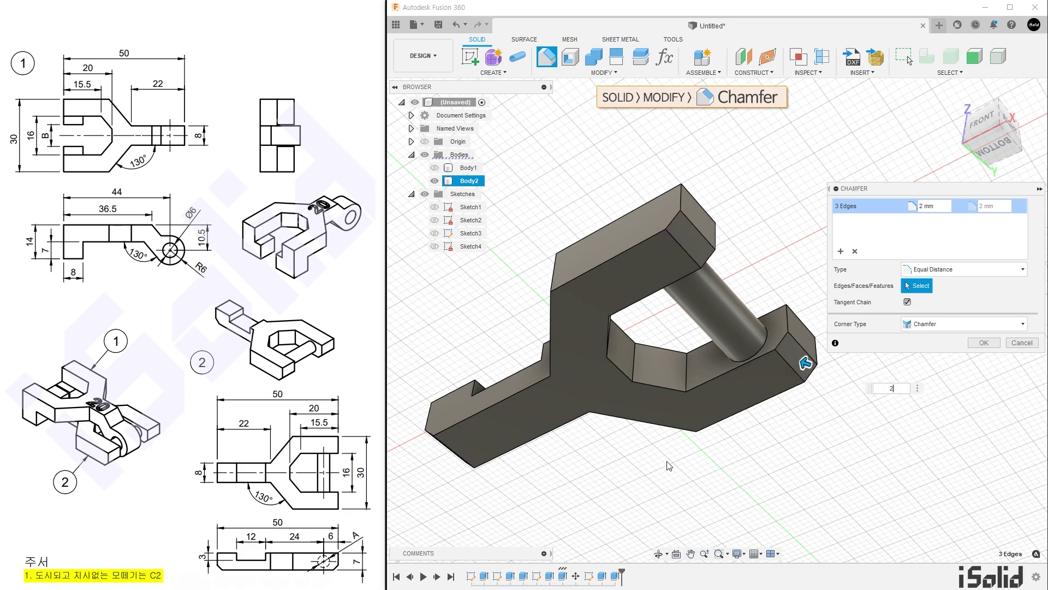
pyautogui.click(979, 344)
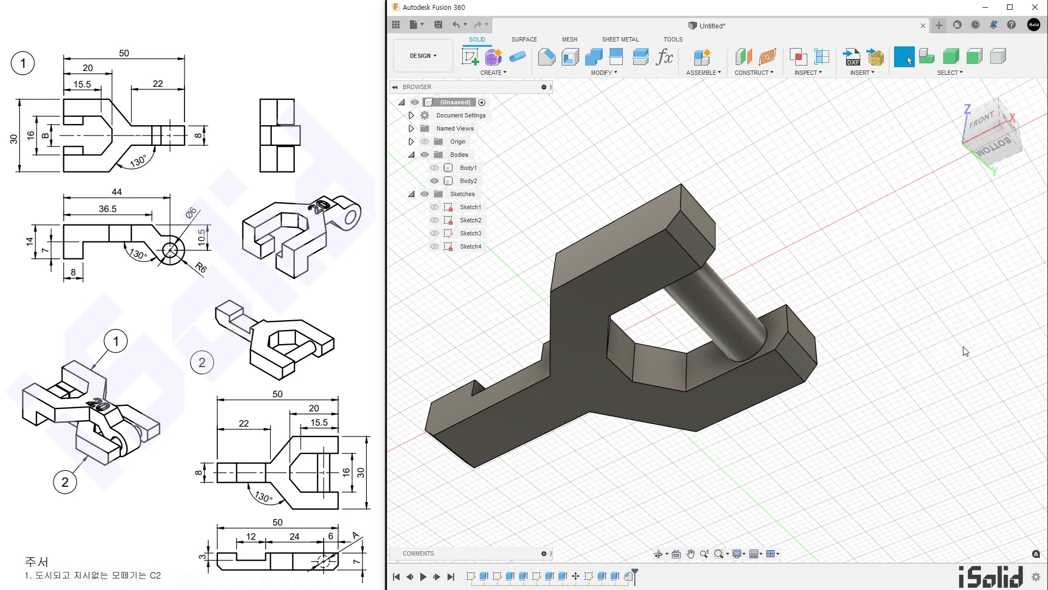
# Step: Inspect the chamfered Body2 from several sides and show Body1 again together with it
pyautogui.keyDown('shift'); pyautogui.moveTo(907, 378); pyautogui.dragTo(797, 443, button='middle'); pyautogui.keyUp('shift')
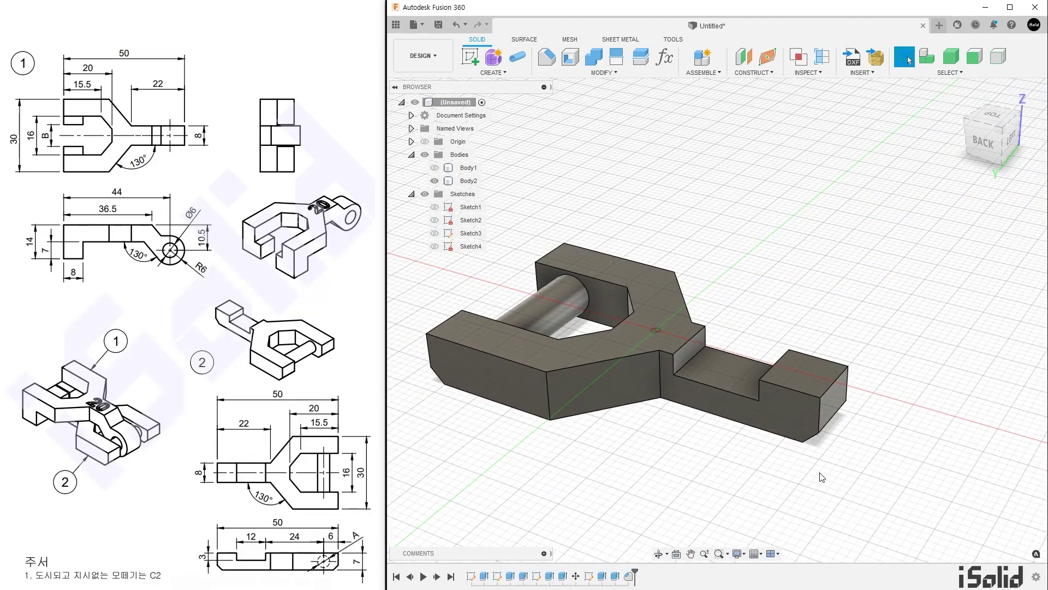
pyautogui.keyDown('shift'); pyautogui.moveTo(822, 476); pyautogui.dragTo(974, 476, button='middle'); pyautogui.keyUp('shift')
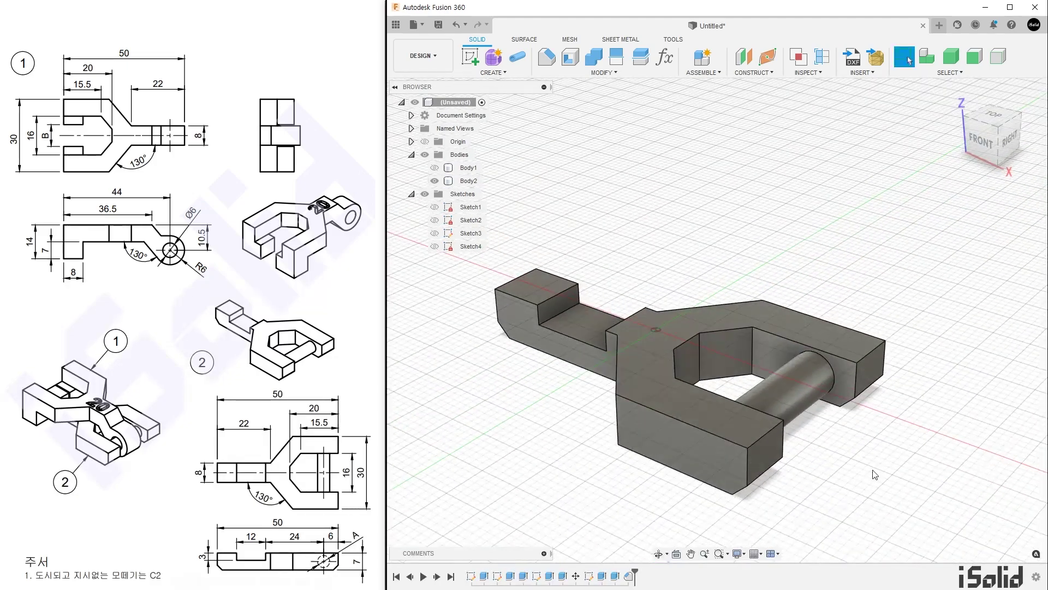
pyautogui.click(436, 168)
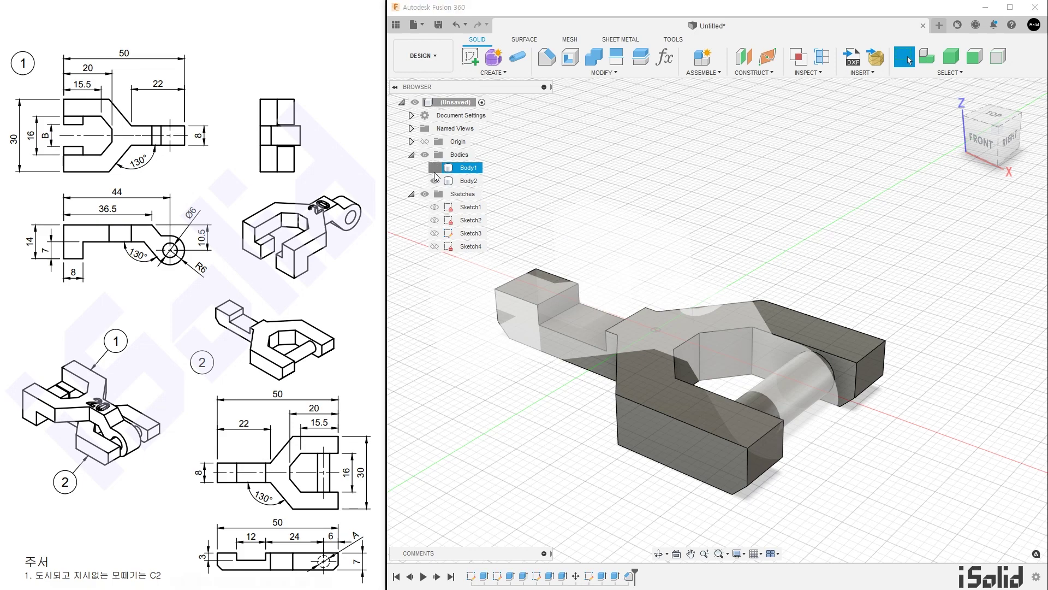
pyautogui.click(435, 168)
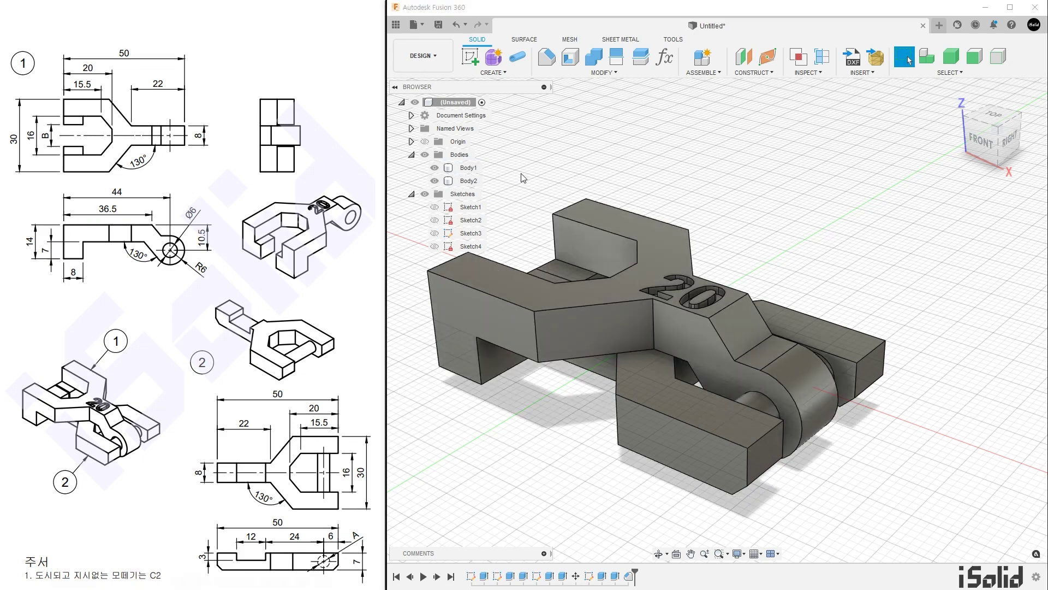
# Step: Run an interference check between Body1 and Body2, without including coincident faces
pyautogui.click(808, 75)
pyautogui.click(845, 97)
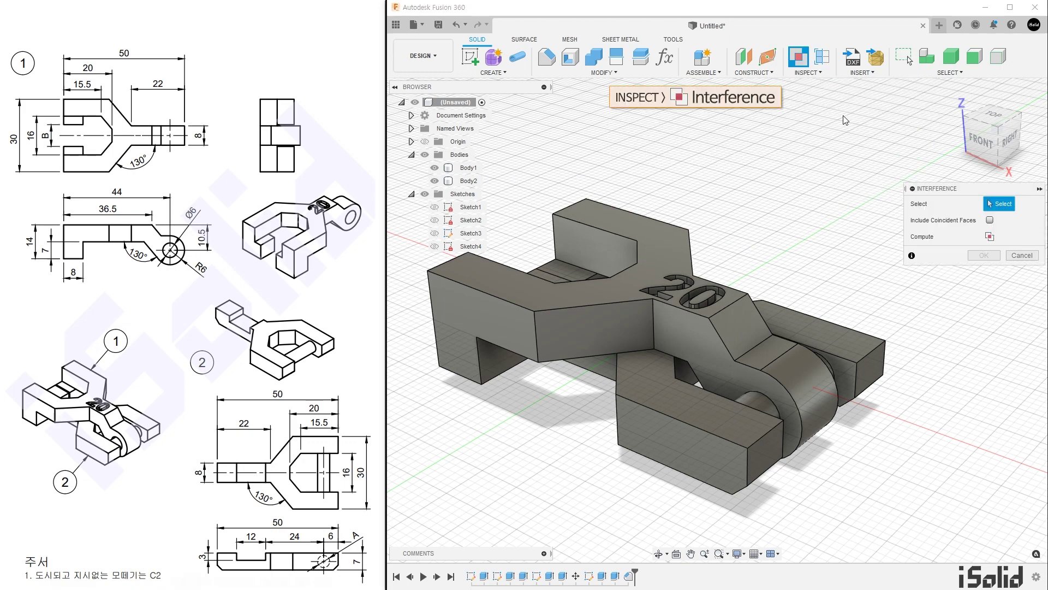
pyautogui.moveTo(774, 295); pyautogui.dragTo(675, 392)
pyautogui.click(990, 237)
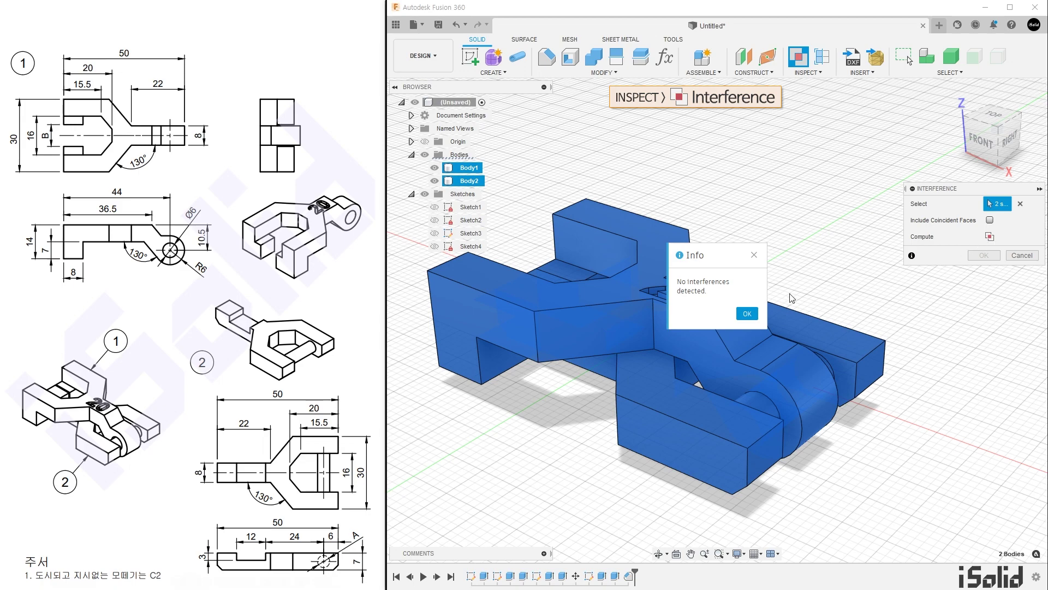
pyautogui.click(756, 314)
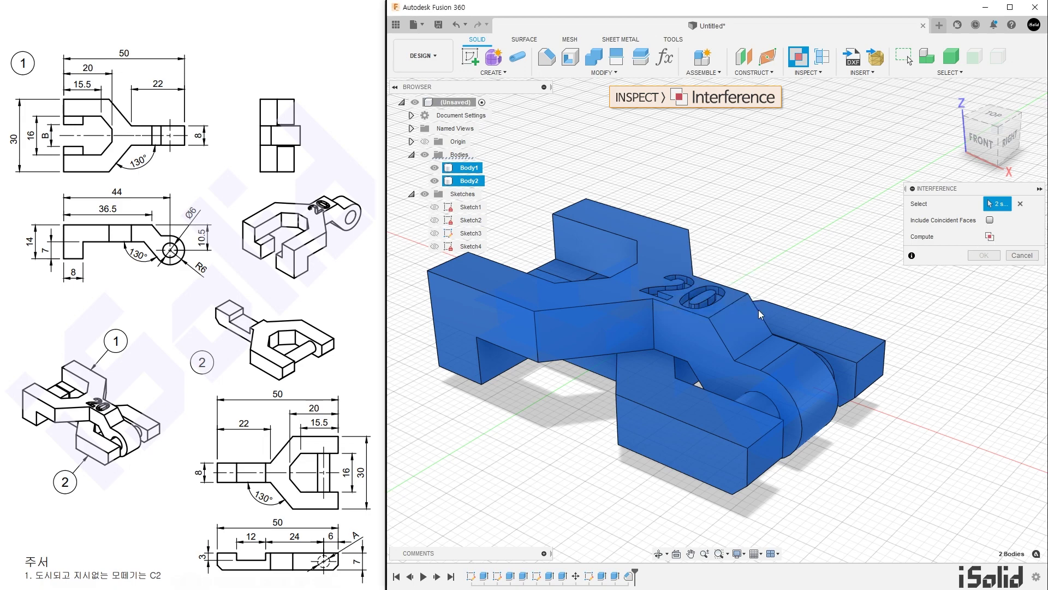
pyautogui.click(1022, 256)
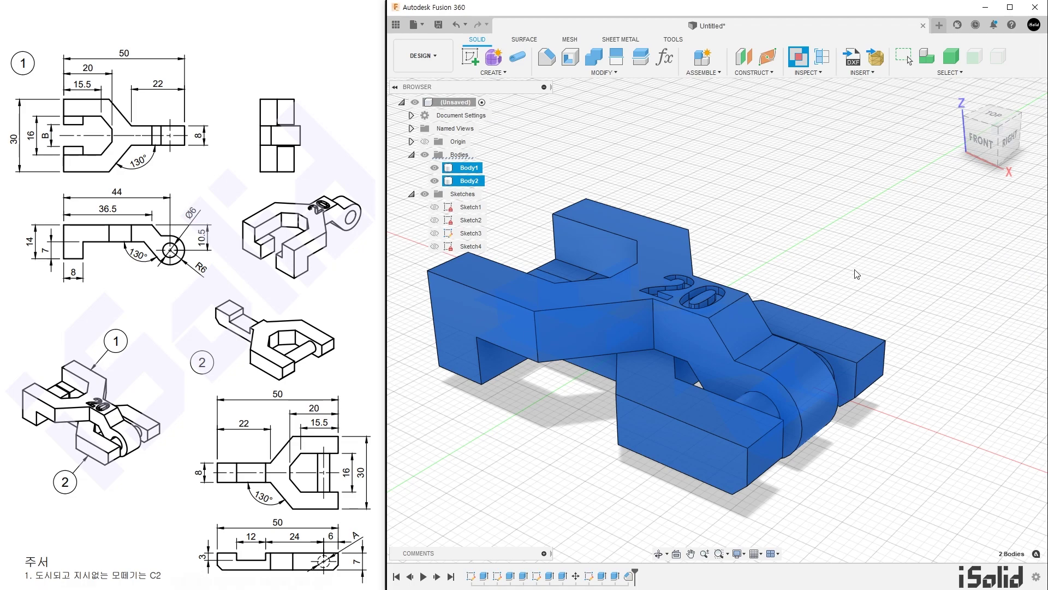
pyautogui.moveTo(857, 274); pyautogui.dragTo(898, 261, button='middle')
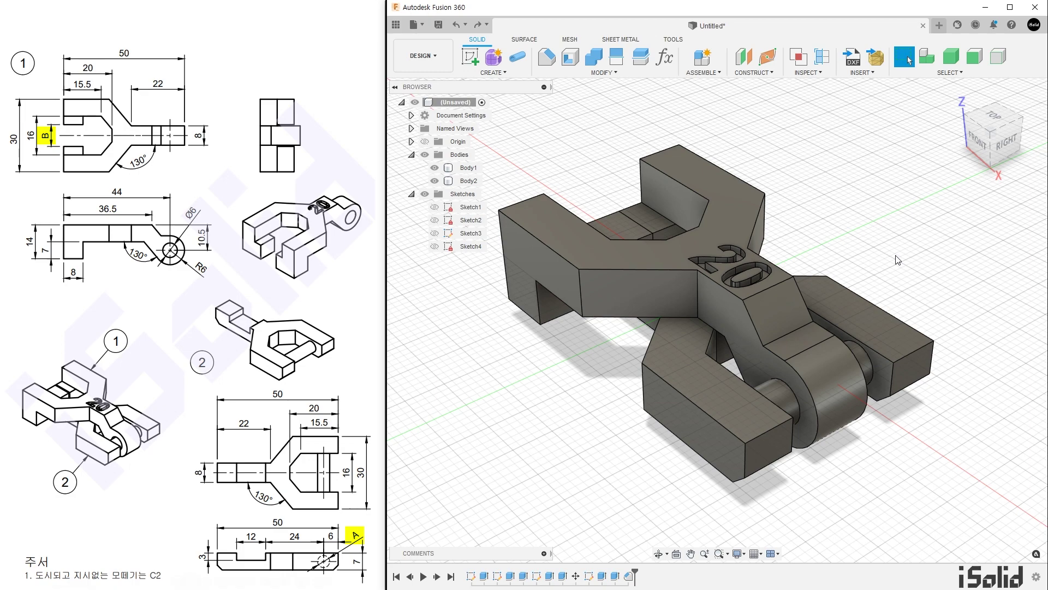
# Step: Offset the pin hole face and the two facing inner fork-tip faces of Body1 by -0.5 mm, and show Body2 again
pyautogui.click(606, 74)
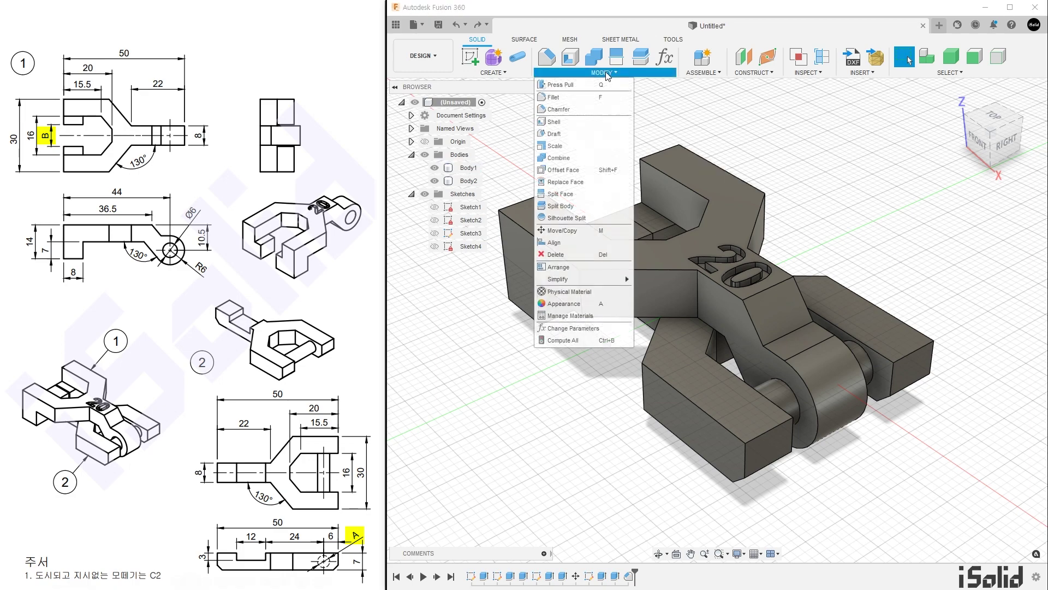
pyautogui.click(601, 170)
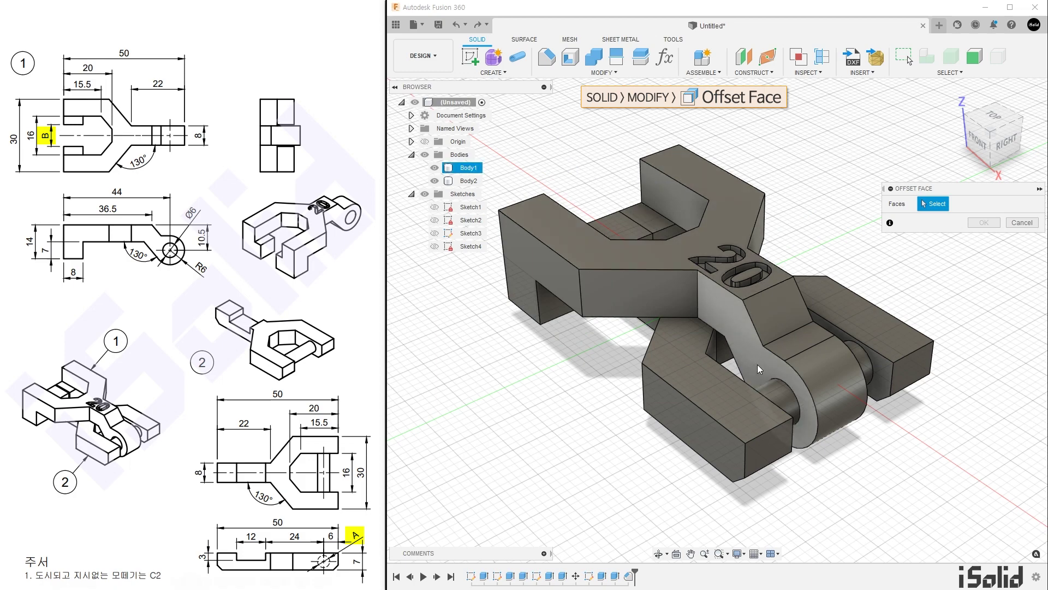
pyautogui.click(776, 393)
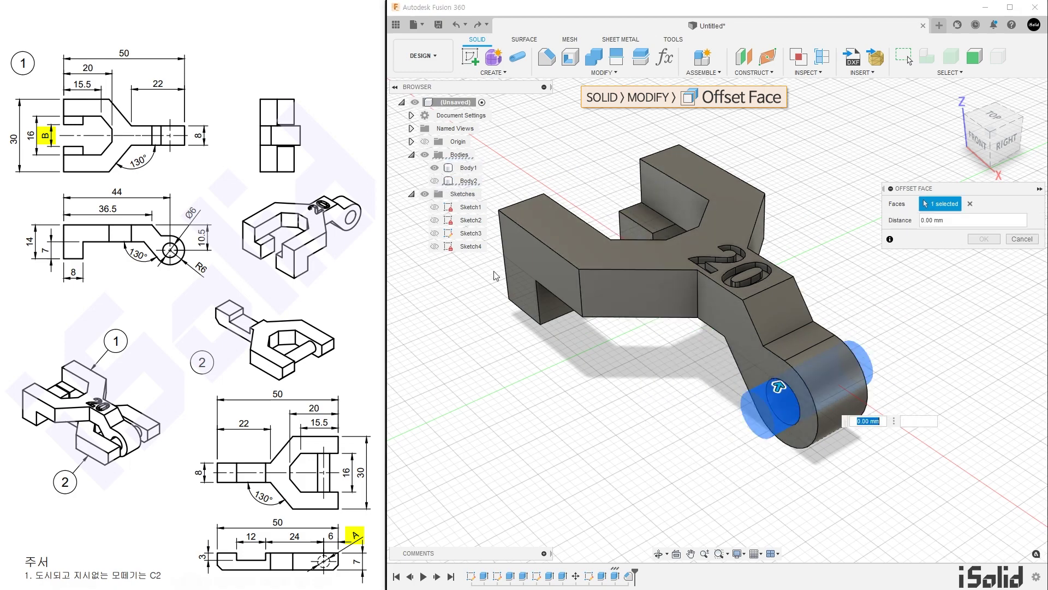
pyautogui.keyDown('shift'); pyautogui.moveTo(623, 373); pyautogui.dragTo(735, 363, button='middle'); pyautogui.keyUp('shift')
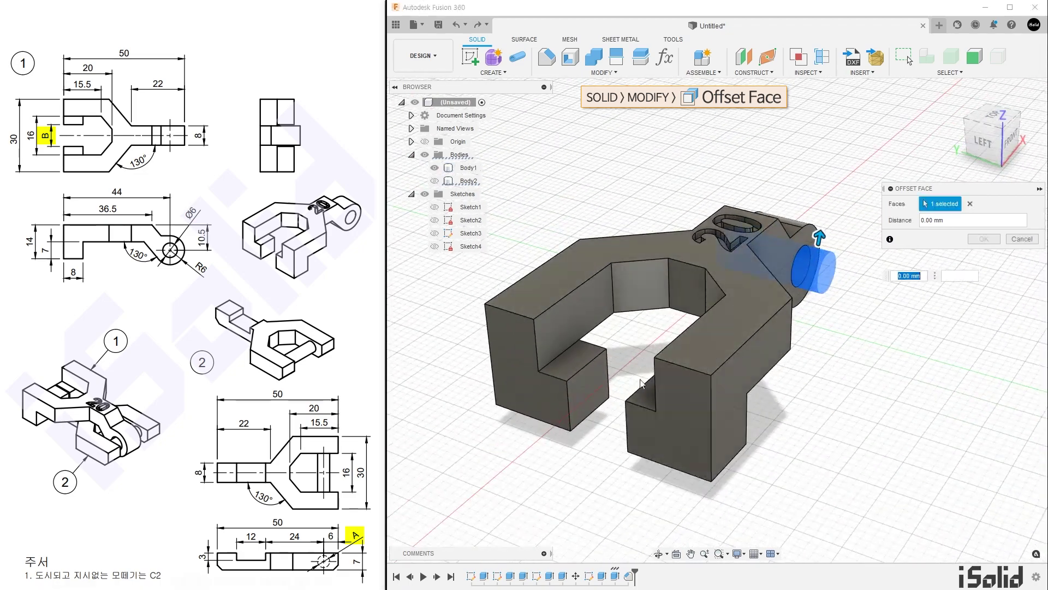
pyautogui.click(592, 387)
pyautogui.keyDown('shift'); pyautogui.moveTo(613, 462); pyautogui.dragTo(759, 459, button='middle'); pyautogui.keyUp('shift')
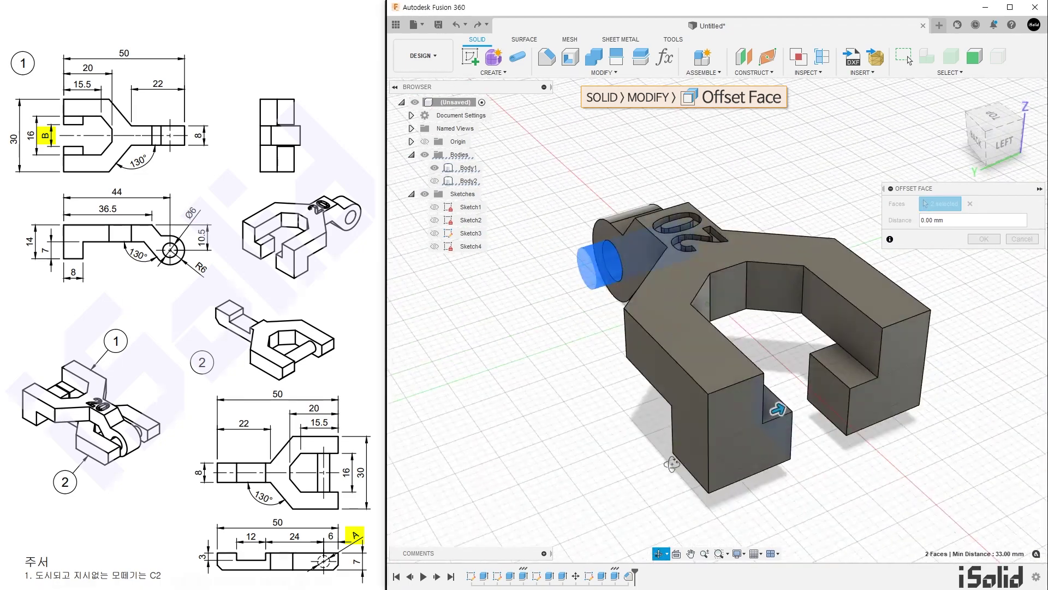
pyautogui.click(821, 396)
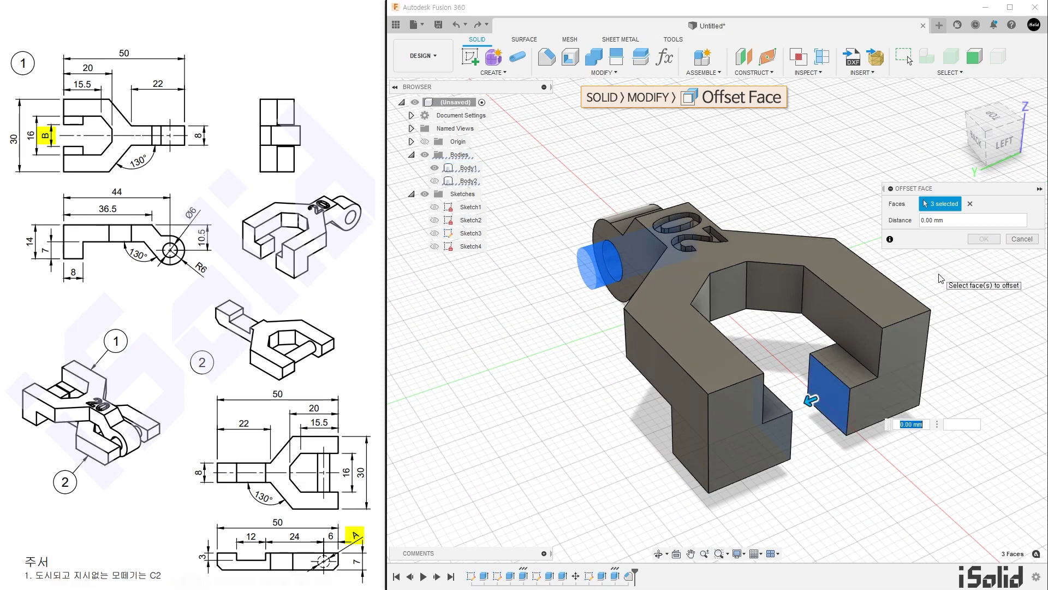
pyautogui.keyDown('shift'); pyautogui.moveTo(819, 305); pyautogui.dragTo(601, 262, button='middle'); pyautogui.keyUp('shift')
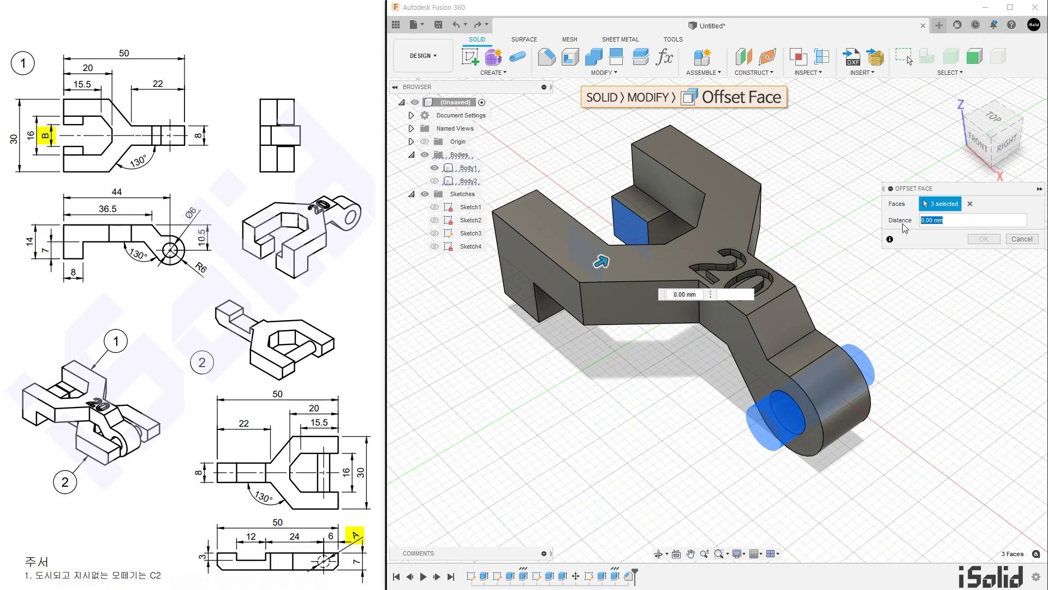
pyautogui.write('-0.5')
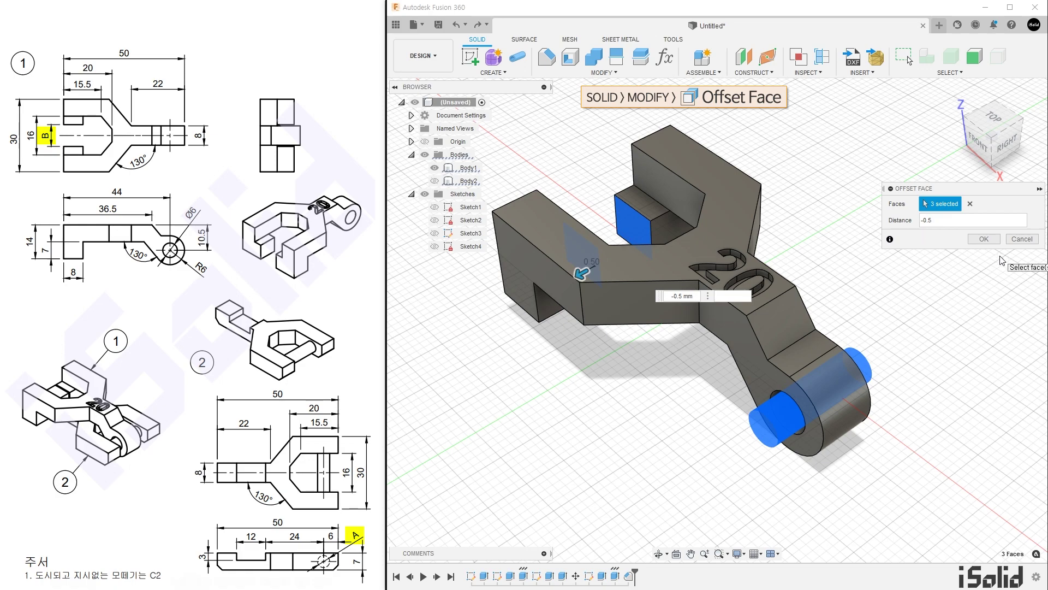
pyautogui.click(984, 239)
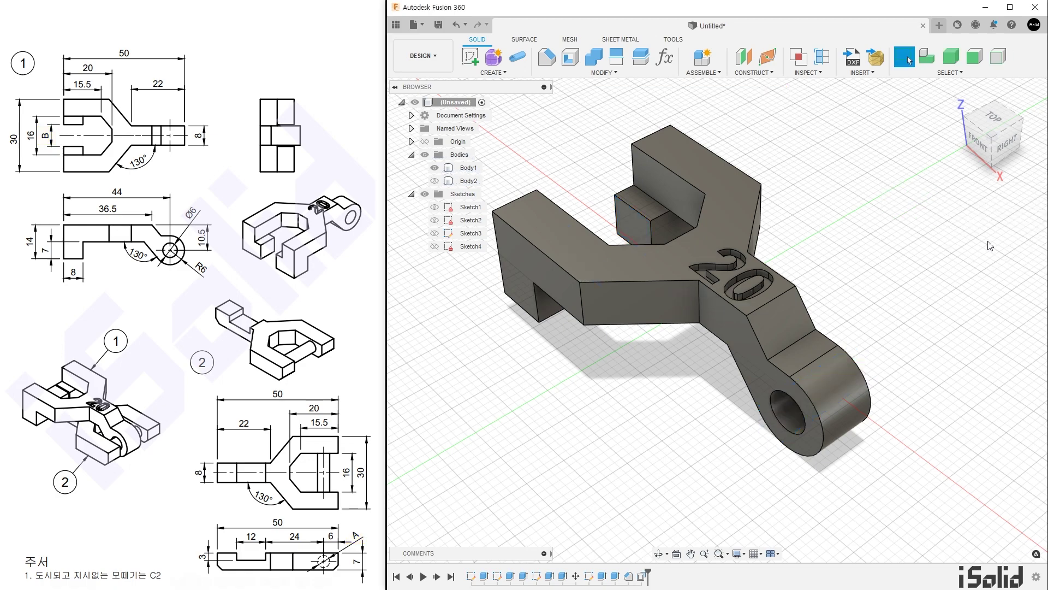
pyautogui.click(434, 182)
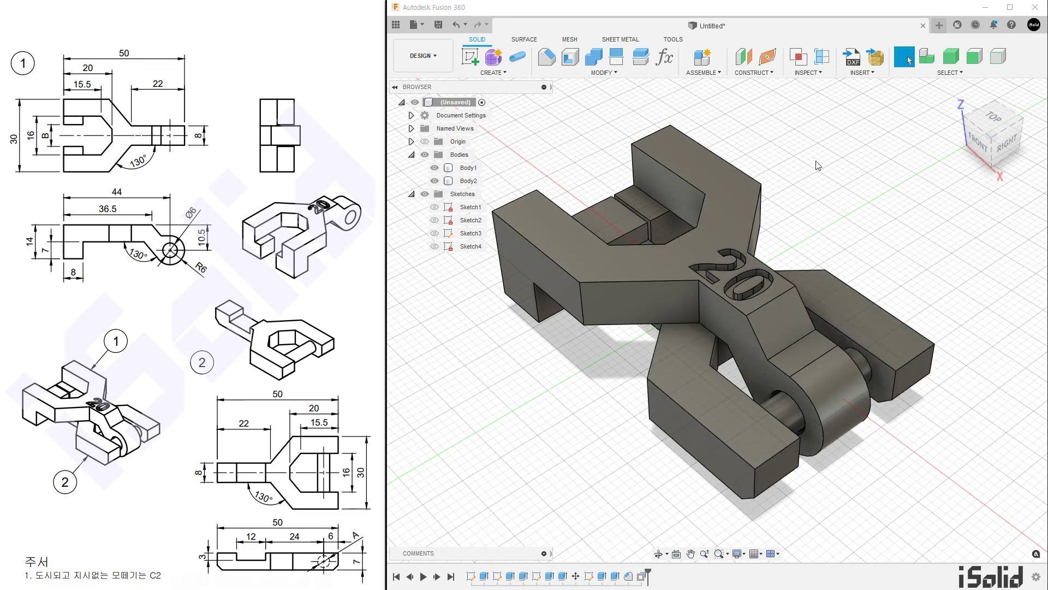
# Step: Examine a section through both bodies parallel to Body1's top face at about -11.83 mm, and clear the face selection
pyautogui.click(811, 73)
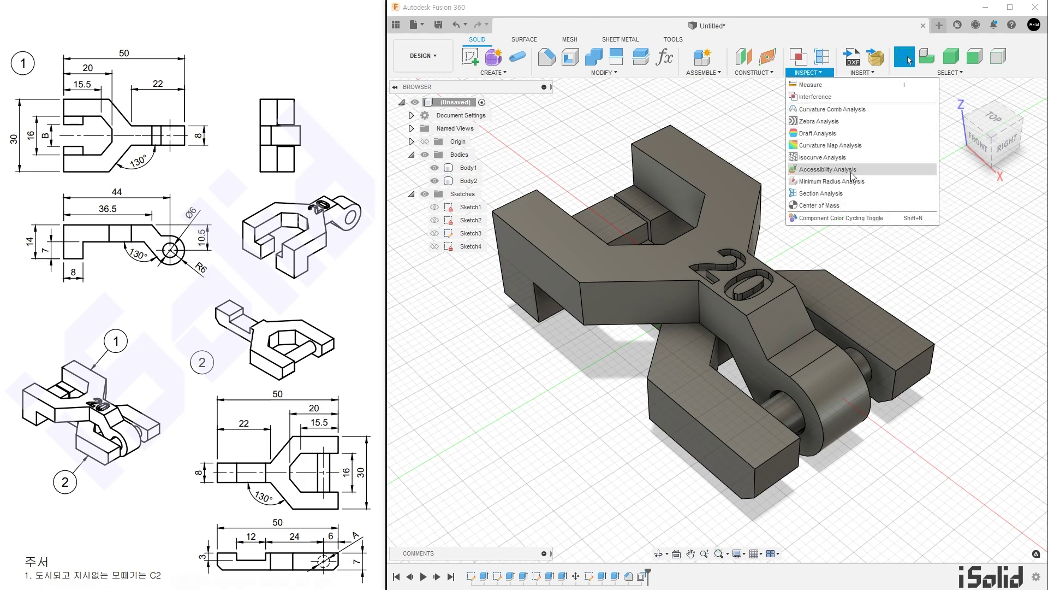
pyautogui.click(857, 196)
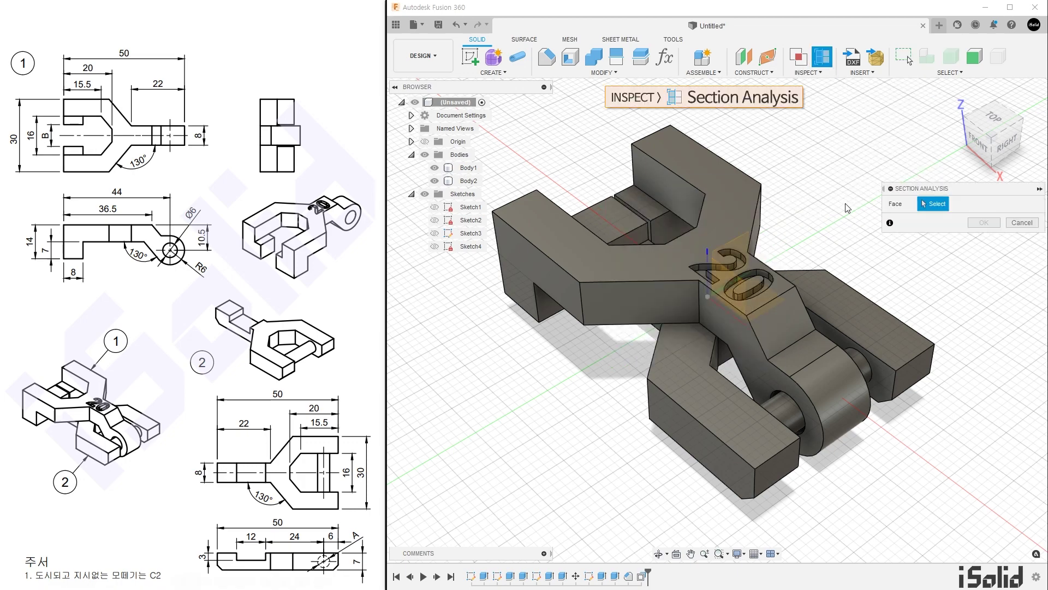
pyautogui.click(740, 194)
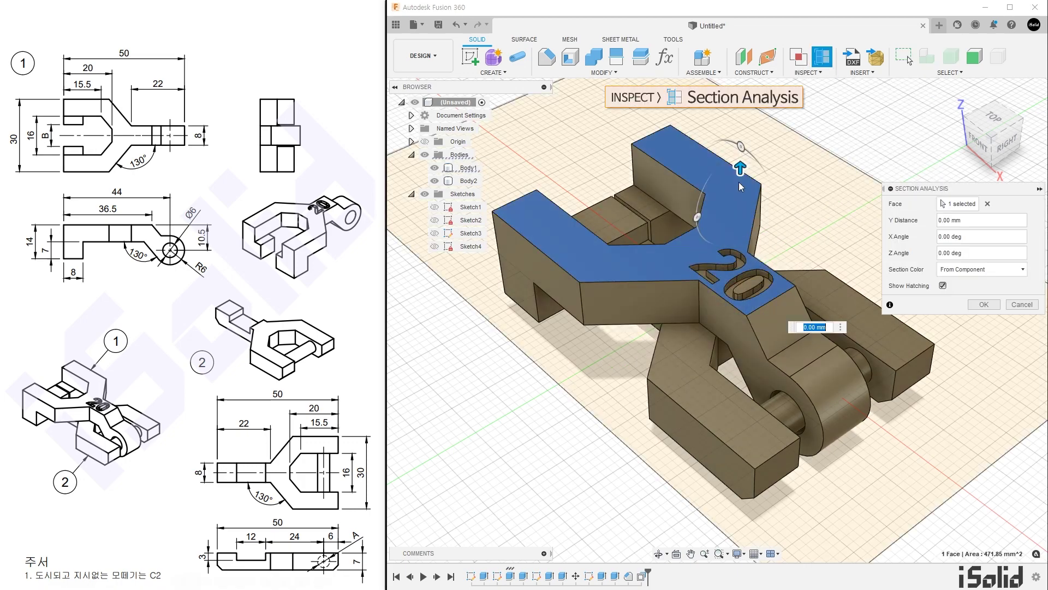
pyautogui.moveTo(740, 166); pyautogui.dragTo(751, 240)
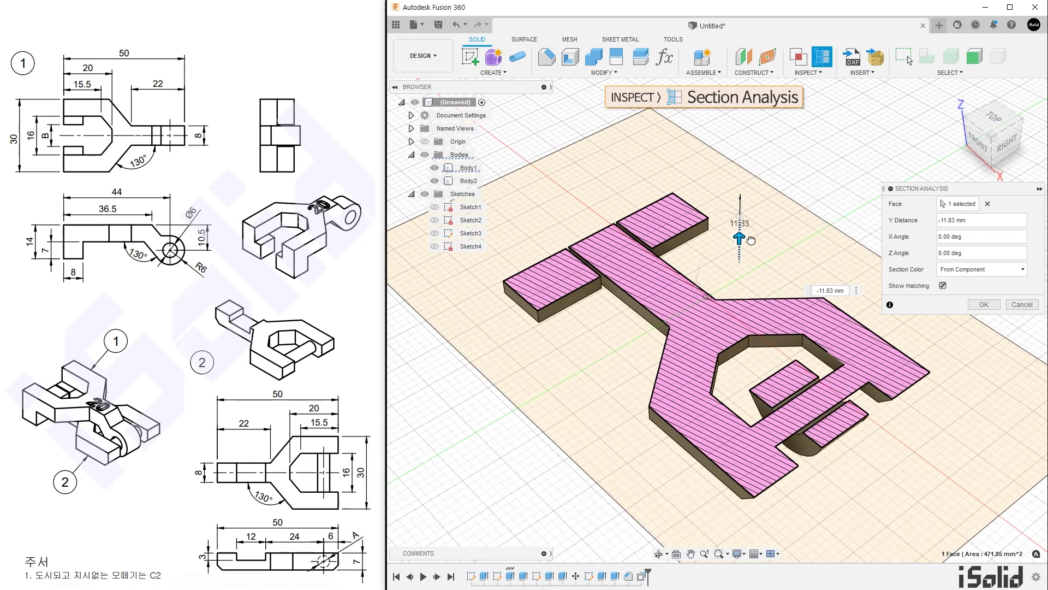
pyautogui.click(987, 204)
# Step: Examine a lengthwise section through the pin and hole from Body2's outer side face at about -16.70 mm, and clear the selection
pyautogui.keyDown('shift'); pyautogui.moveTo(955, 359); pyautogui.dragTo(981, 329, button='middle'); pyautogui.keyUp('shift')
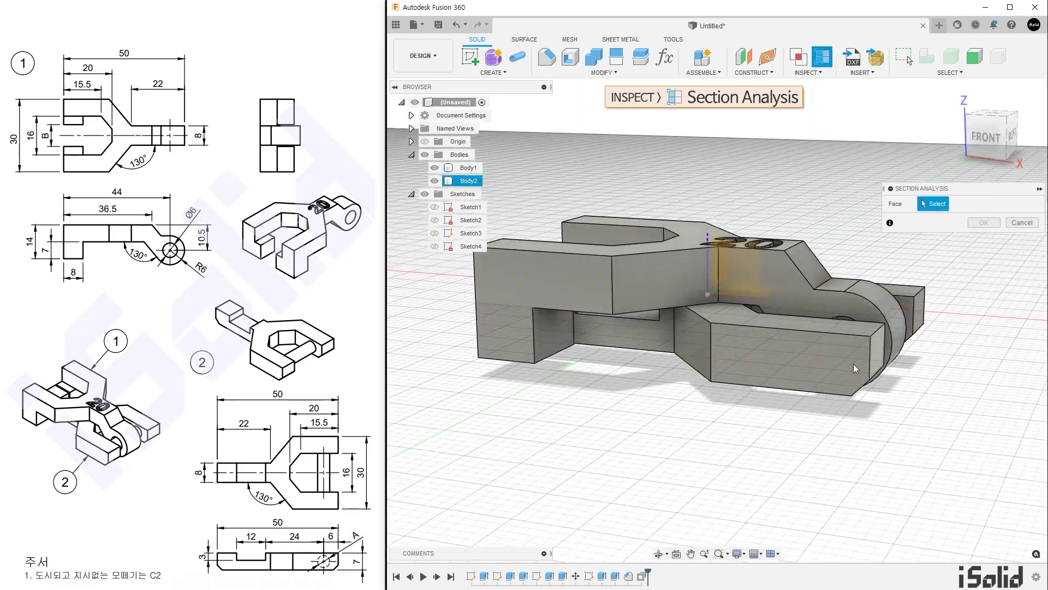
pyautogui.click(746, 369)
pyautogui.moveTo(735, 376); pyautogui.dragTo(877, 388)
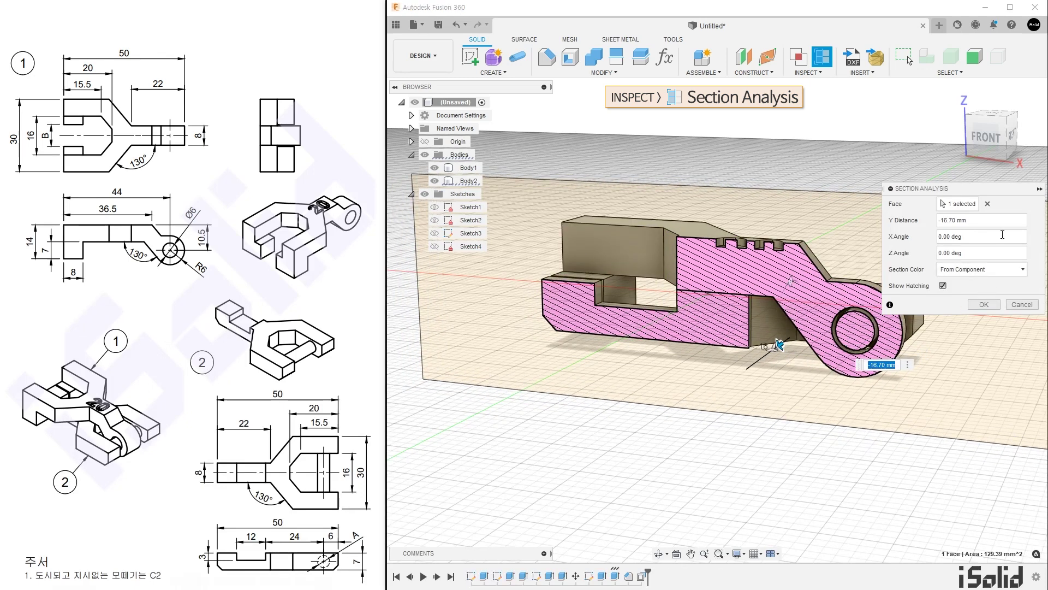
pyautogui.click(988, 204)
# Step: Examine a cross section through Body1's fork tips from Body2's end face at about -46.15 mm, and discard the analysis
pyautogui.keyDown('shift'); pyautogui.moveTo(987, 267); pyautogui.dragTo(941, 369, button='middle'); pyautogui.keyUp('shift')
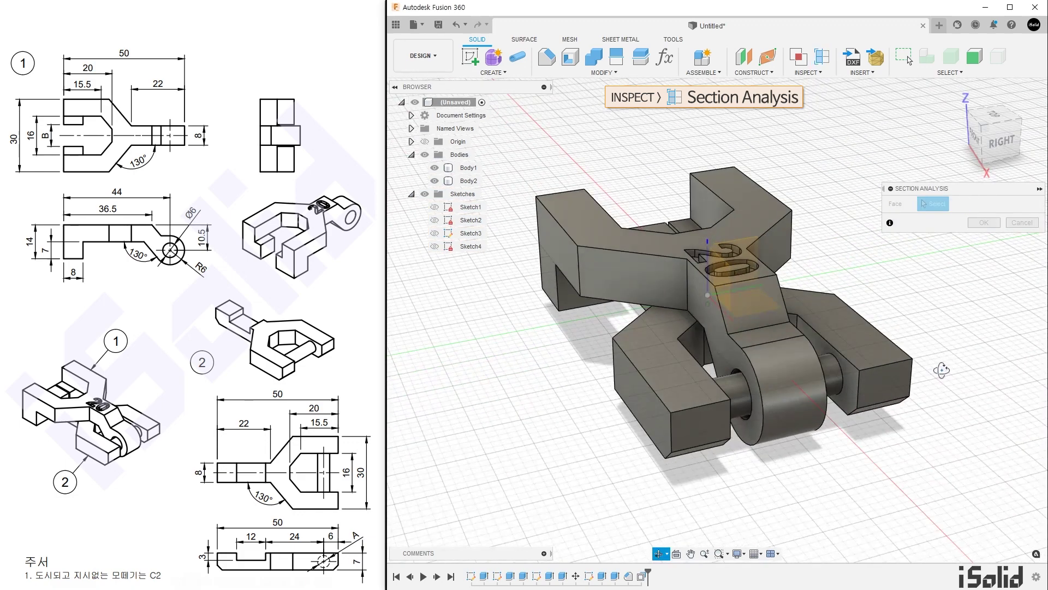
pyautogui.click(902, 385)
pyautogui.moveTo(920, 400); pyautogui.dragTo(775, 271)
pyautogui.moveTo(805, 221); pyautogui.dragTo(786, 201)
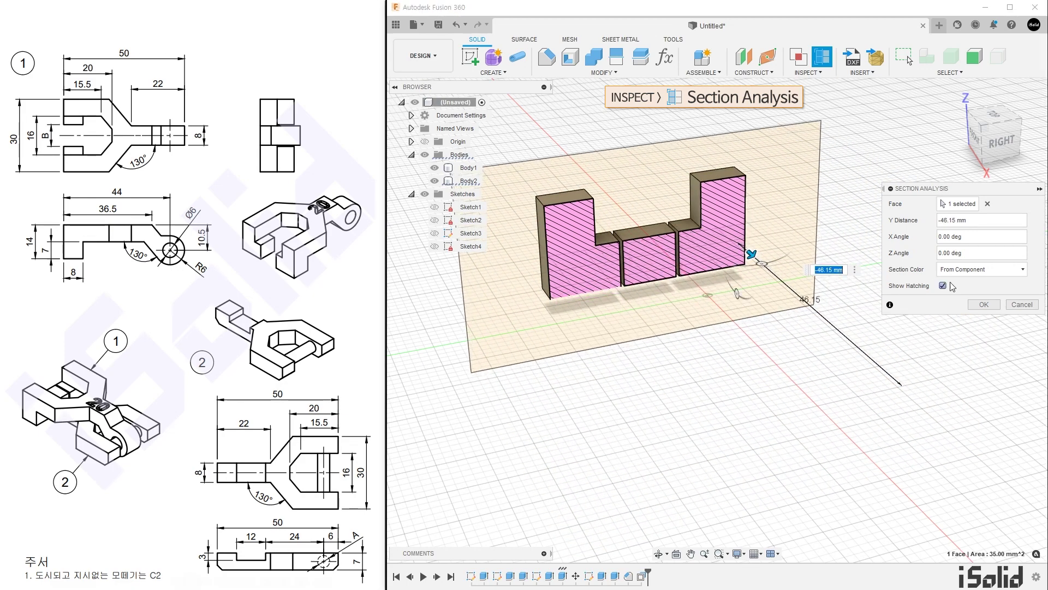
pyautogui.click(1021, 304)
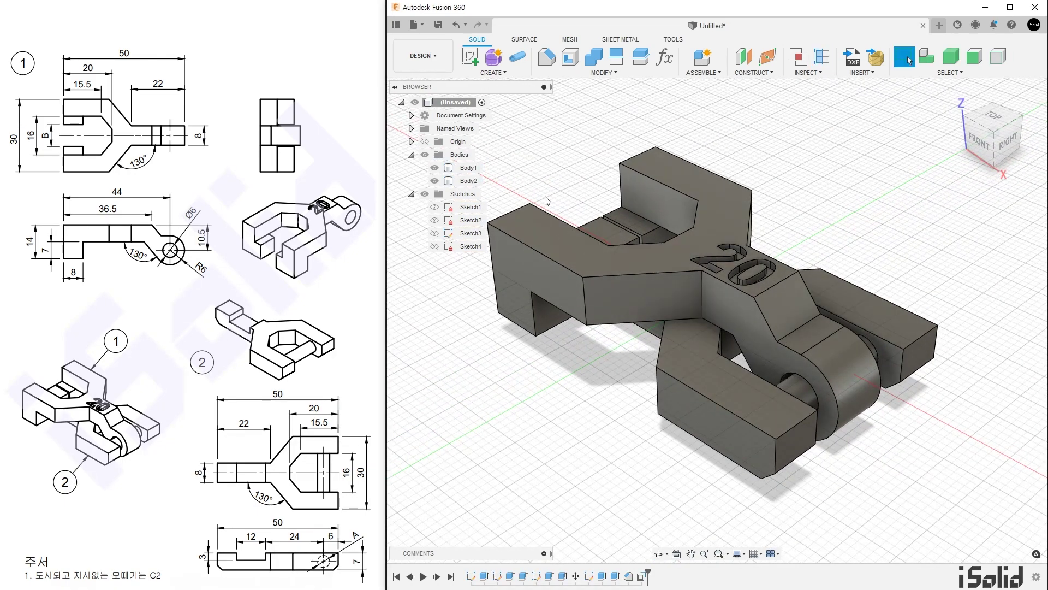
# Step: Create separate components from Body1 and Body2, and highlight each component to check it
pyautogui.click(469, 169)
pyautogui.keyDown('shift'); pyautogui.click(470, 181); pyautogui.keyUp('shift')
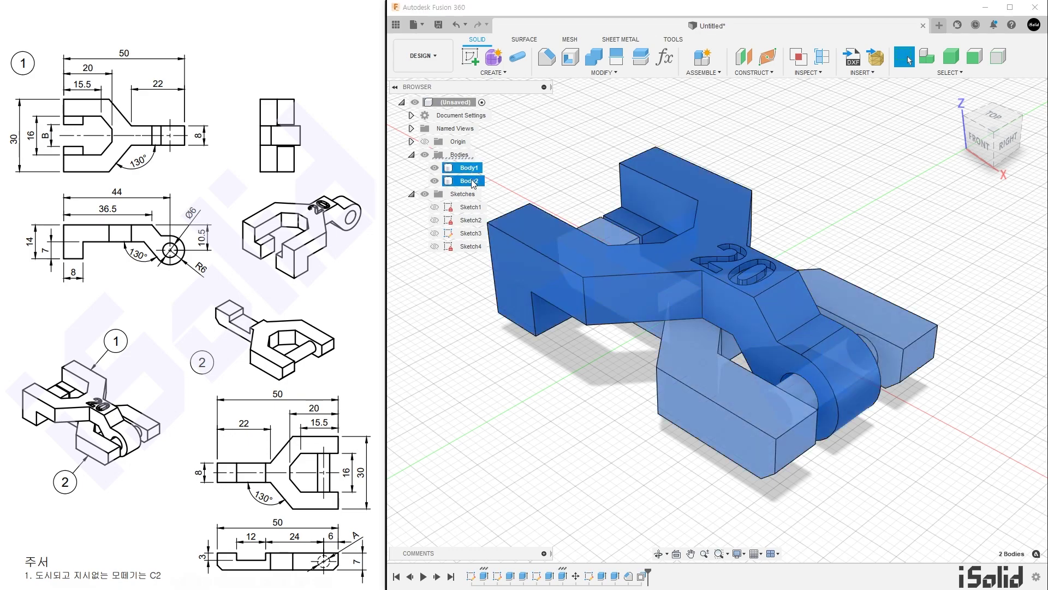
pyautogui.rightClick(473, 183)
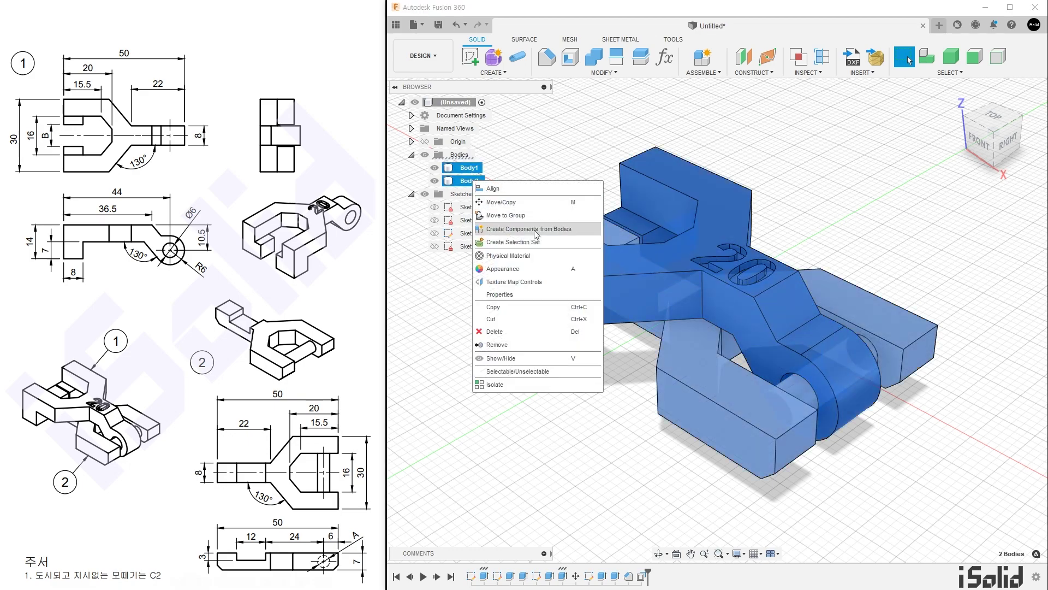
pyautogui.click(582, 232)
pyautogui.moveTo(587, 377); pyautogui.dragTo(624, 380, button='middle')
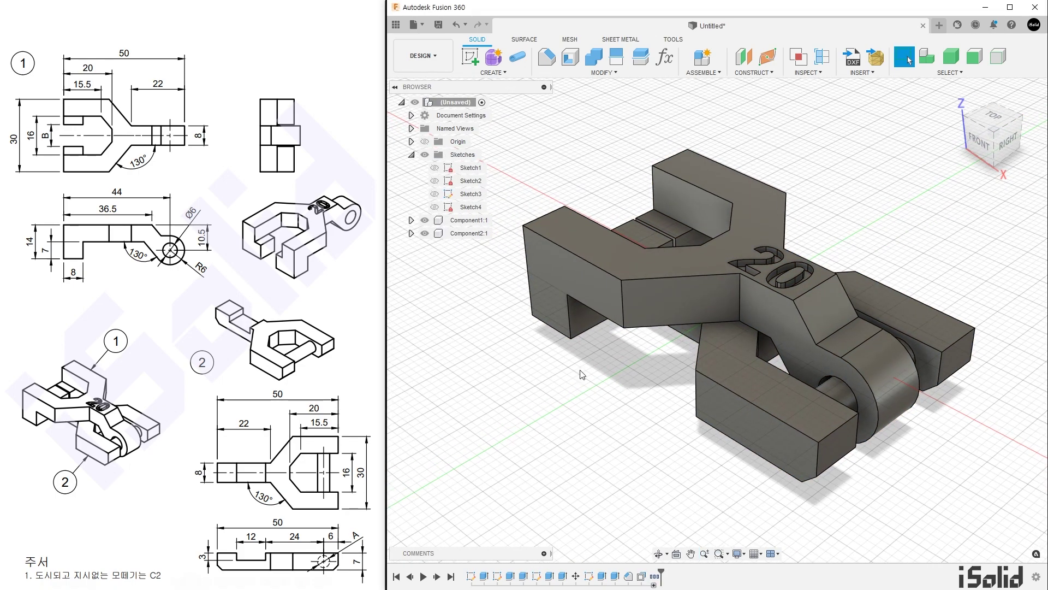
pyautogui.click(474, 220)
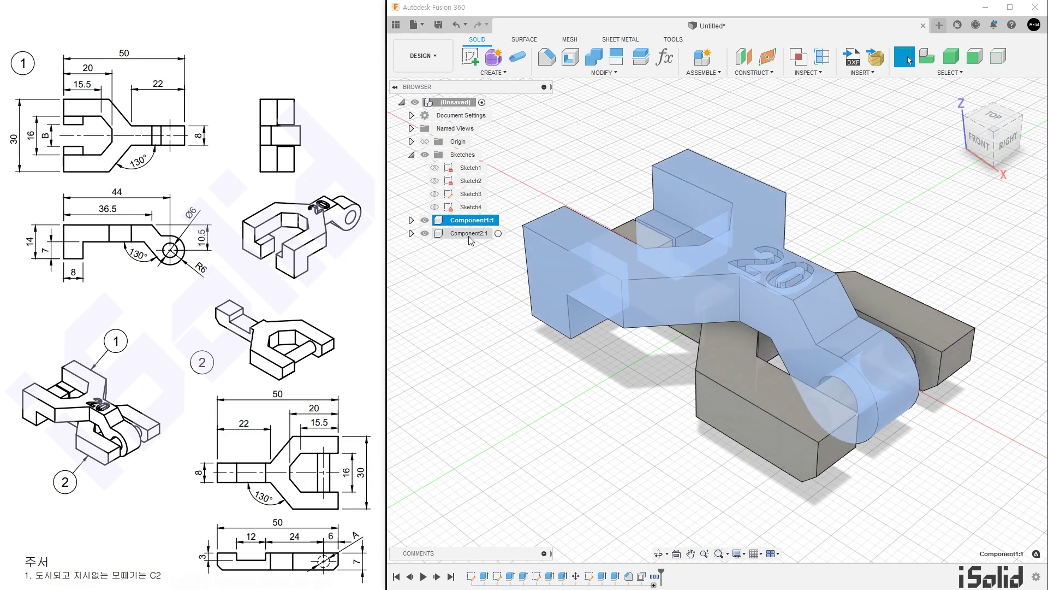
pyautogui.click(470, 235)
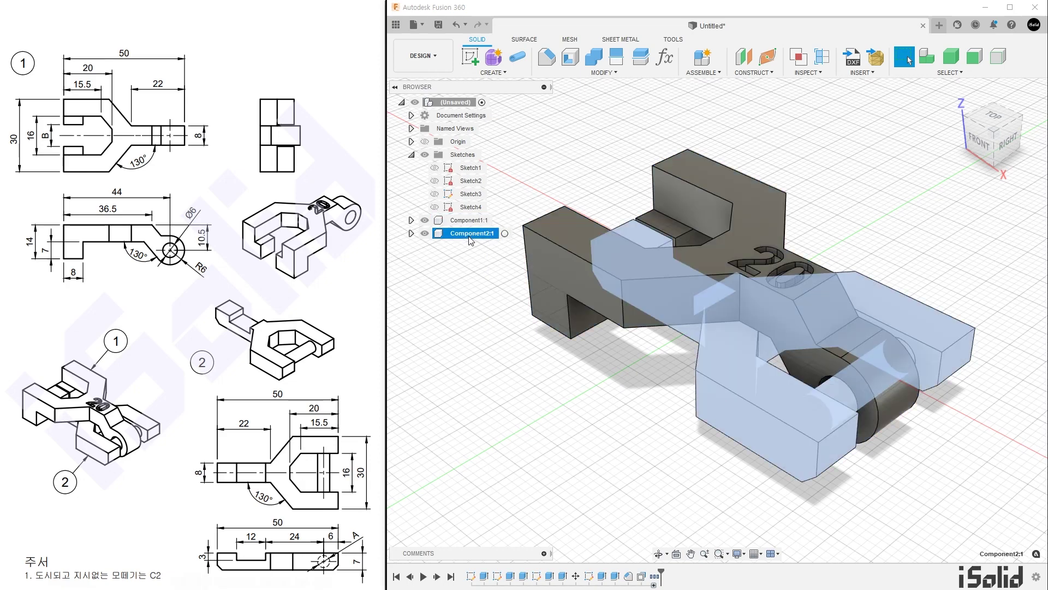
pyautogui.click(488, 273)
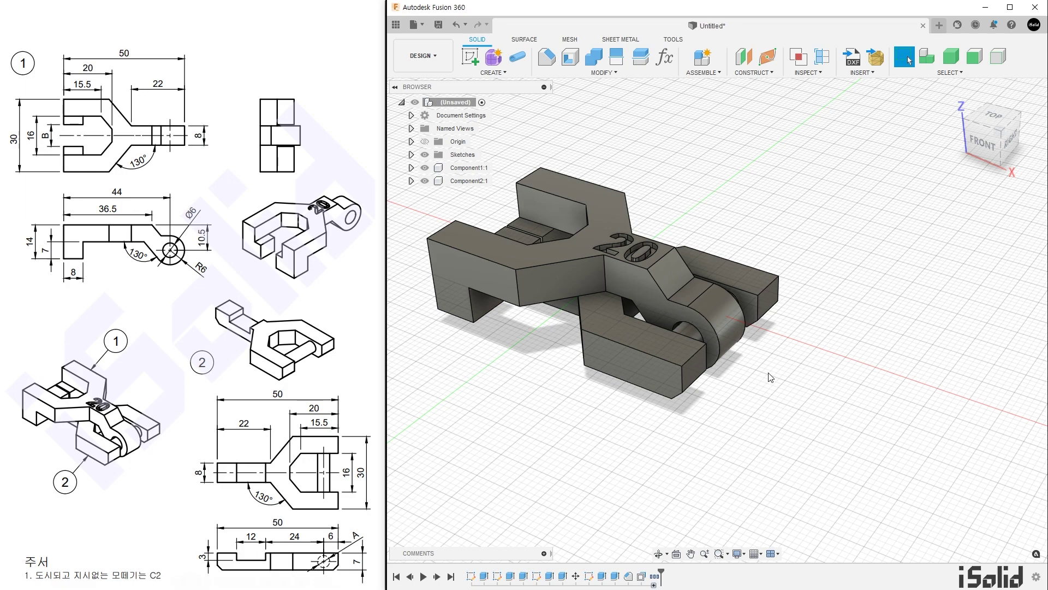
# Step: Rotate the engraved link's body 180 degrees about the pin axis with Move/Copy, and inspect the unfolded links from several sides
pyautogui.press('m')
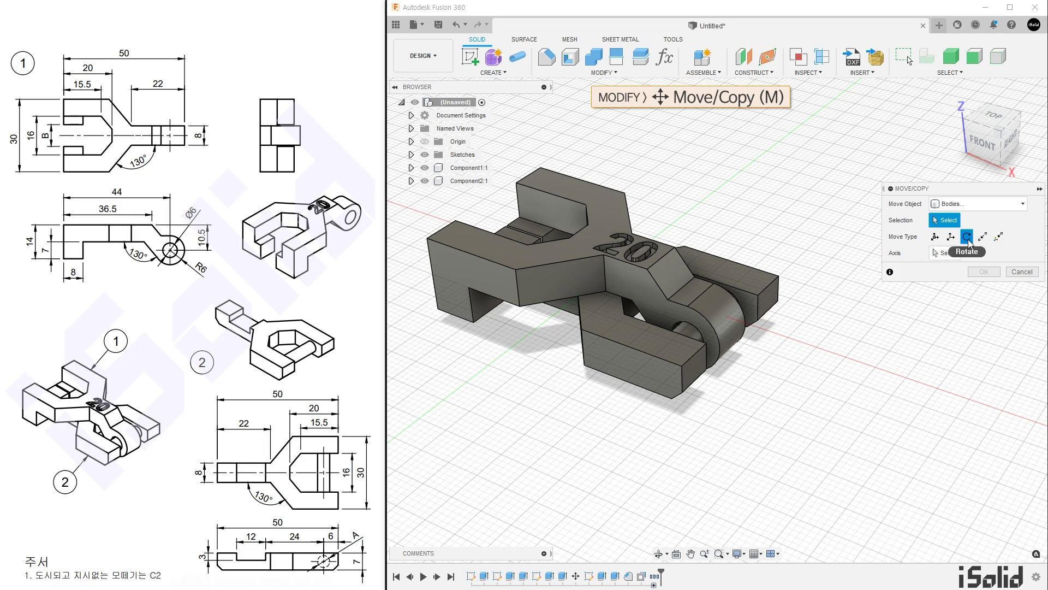
pyautogui.click(735, 326)
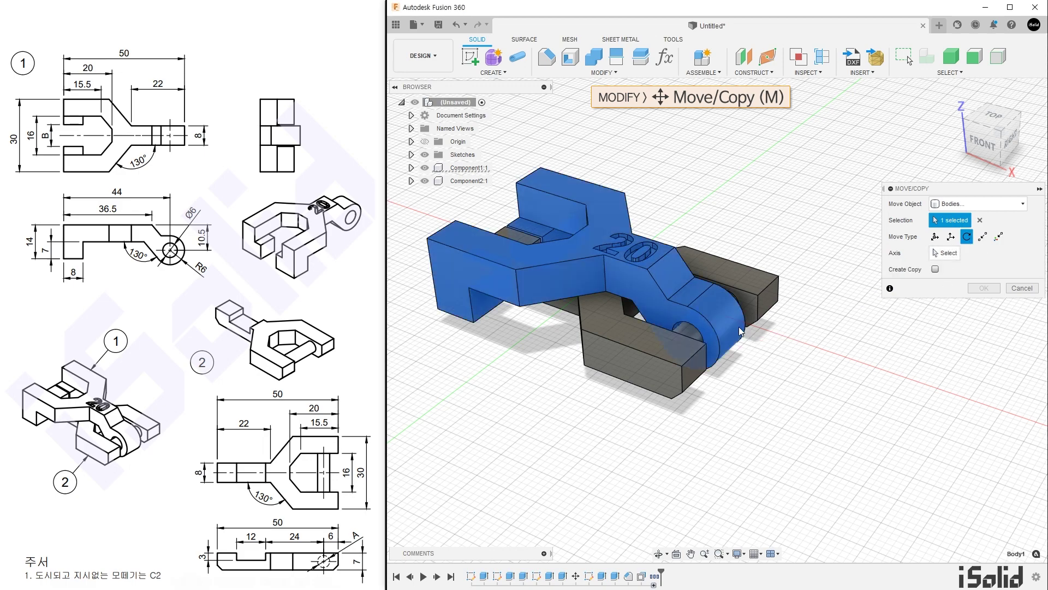
pyautogui.click(933, 251)
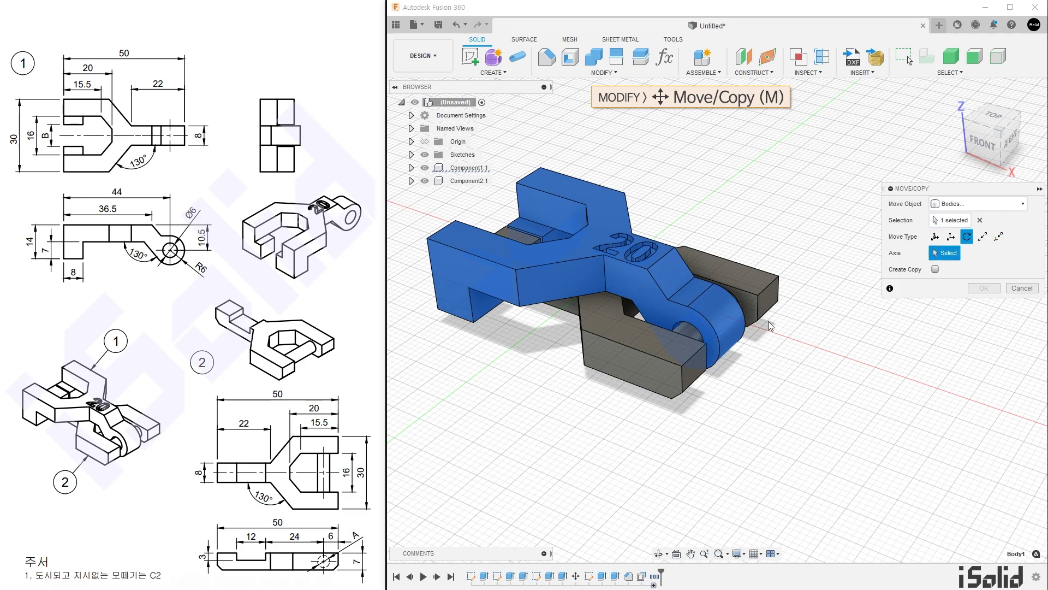
pyautogui.click(686, 330)
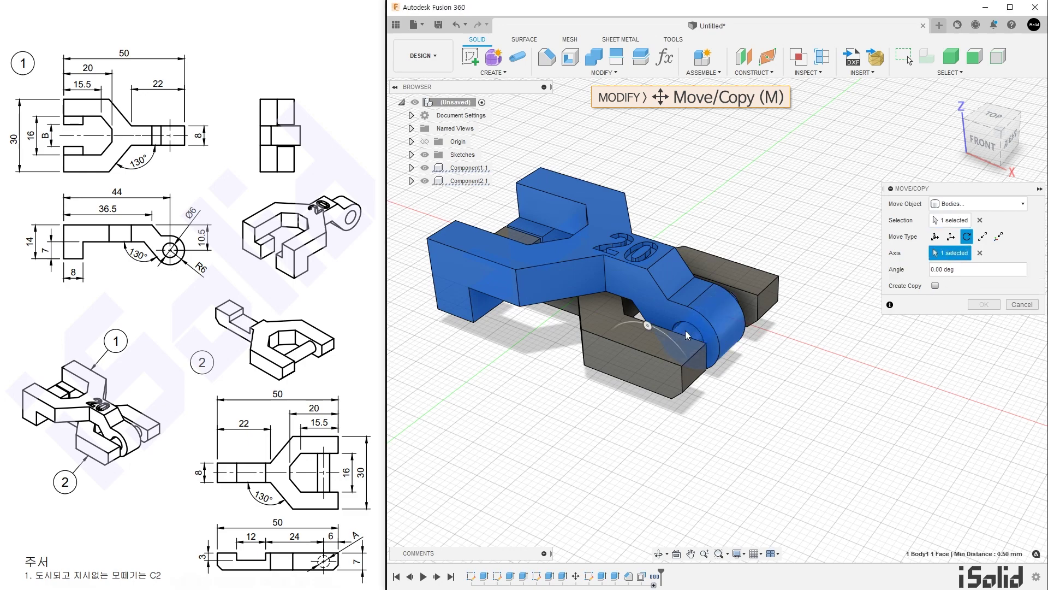
pyautogui.moveTo(647, 325); pyautogui.dragTo(650, 429)
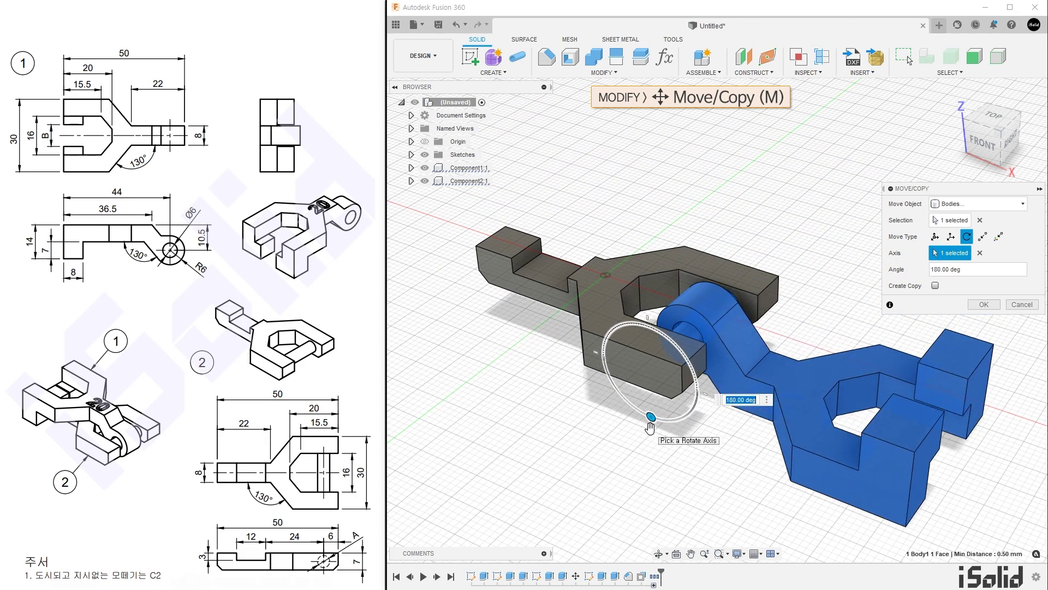
pyautogui.click(983, 304)
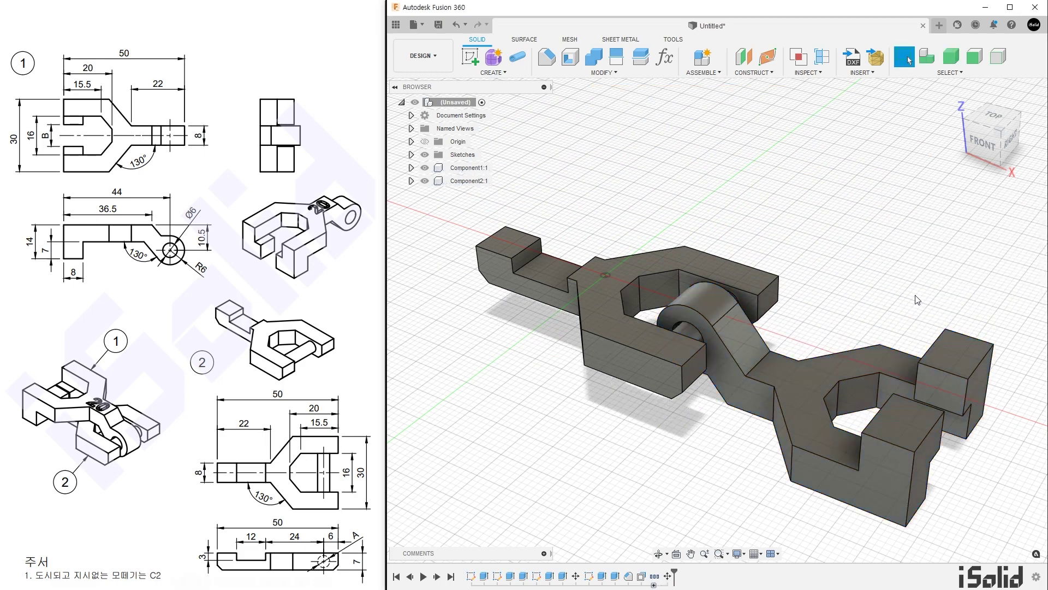
pyautogui.keyDown('shift'); pyautogui.moveTo(898, 306); pyautogui.dragTo(844, 261, button='middle'); pyautogui.keyUp('shift')
pyautogui.click(834, 254)
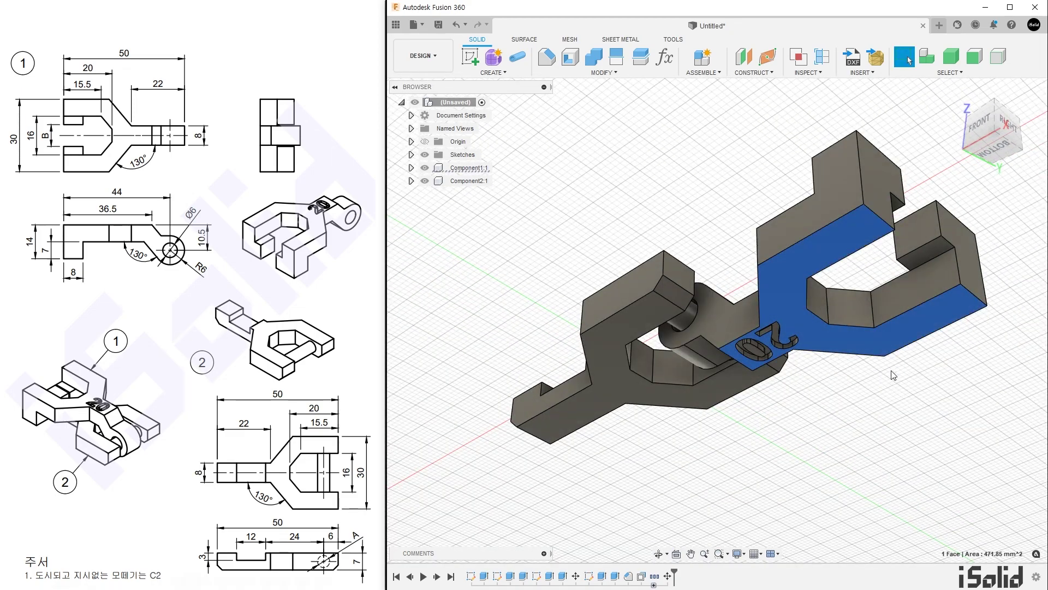
pyautogui.keyDown('shift'); pyautogui.moveTo(857, 383); pyautogui.dragTo(812, 416, button='middle'); pyautogui.keyUp('shift')
pyautogui.keyDown('shift'); pyautogui.moveTo(815, 418); pyautogui.dragTo(871, 435, button='middle'); pyautogui.keyUp('shift')
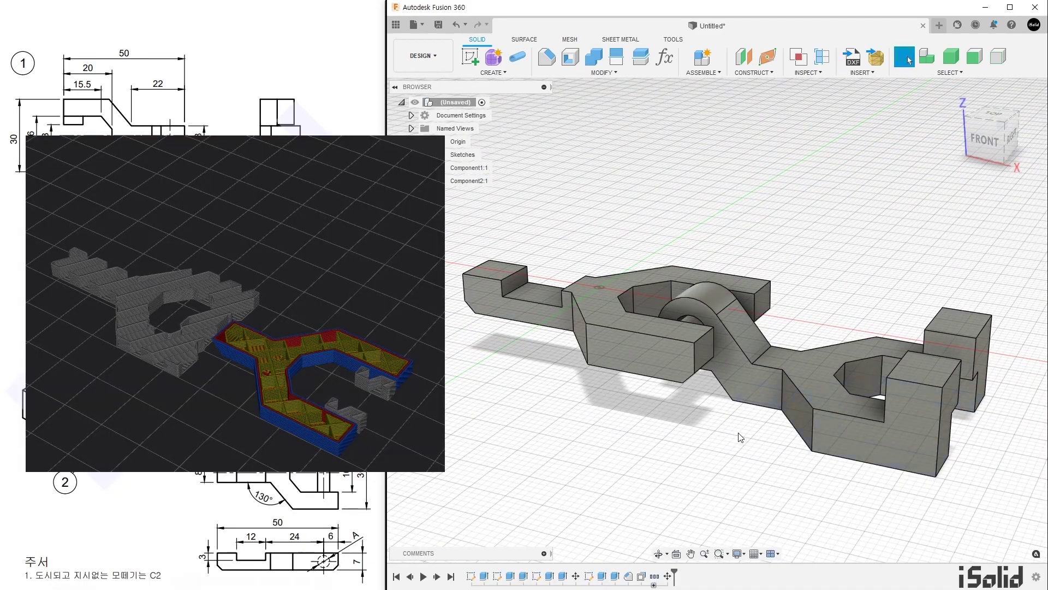